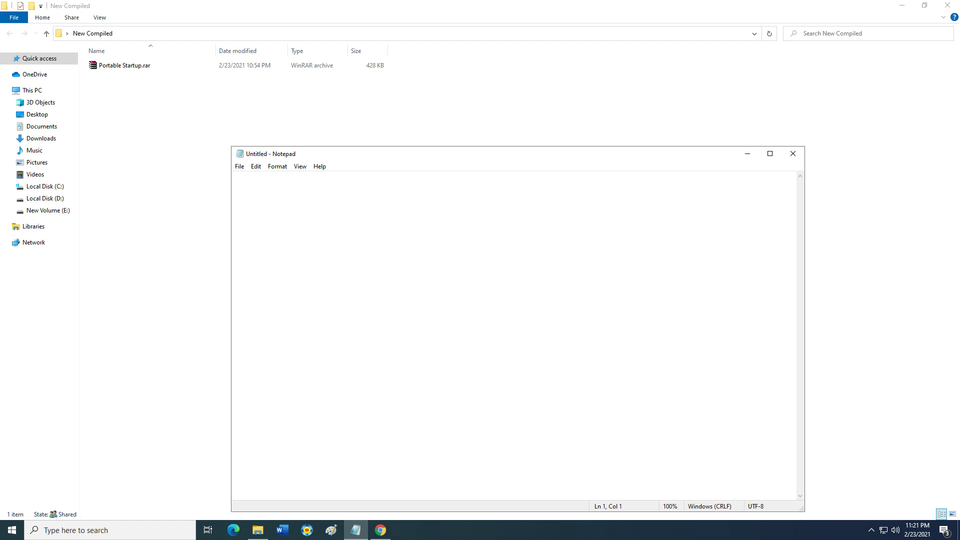
# Step: Set the Notepad font to Arial Rounded MT Bold at size 36
pyautogui.click(277, 167)
pyautogui.click(298, 193)
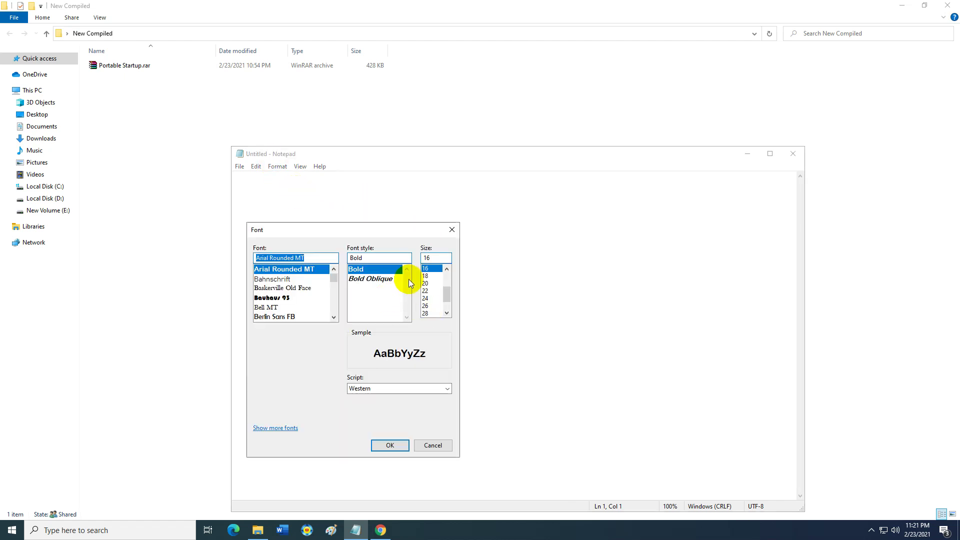
pyautogui.moveTo(446, 296); pyautogui.dragTo(446, 307)
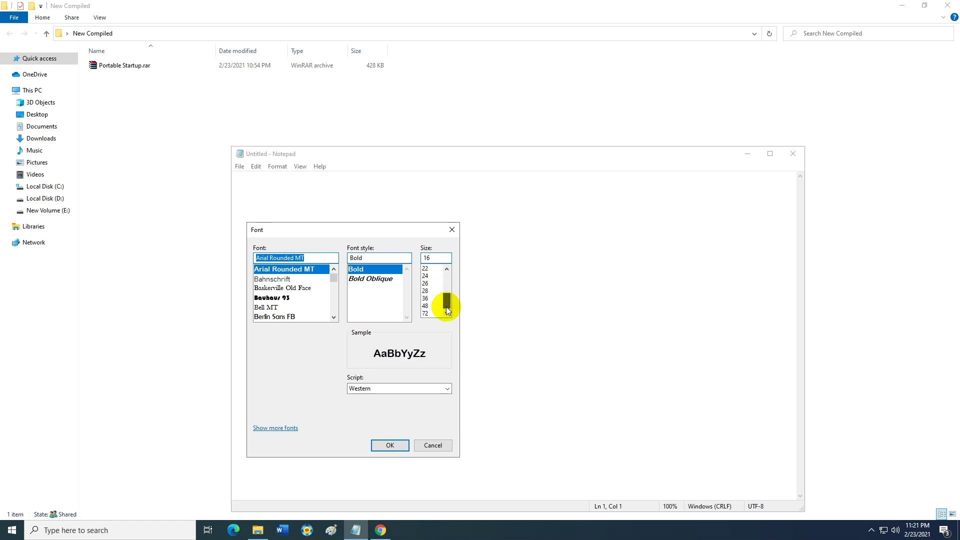
pyautogui.click(426, 299)
pyautogui.click(393, 445)
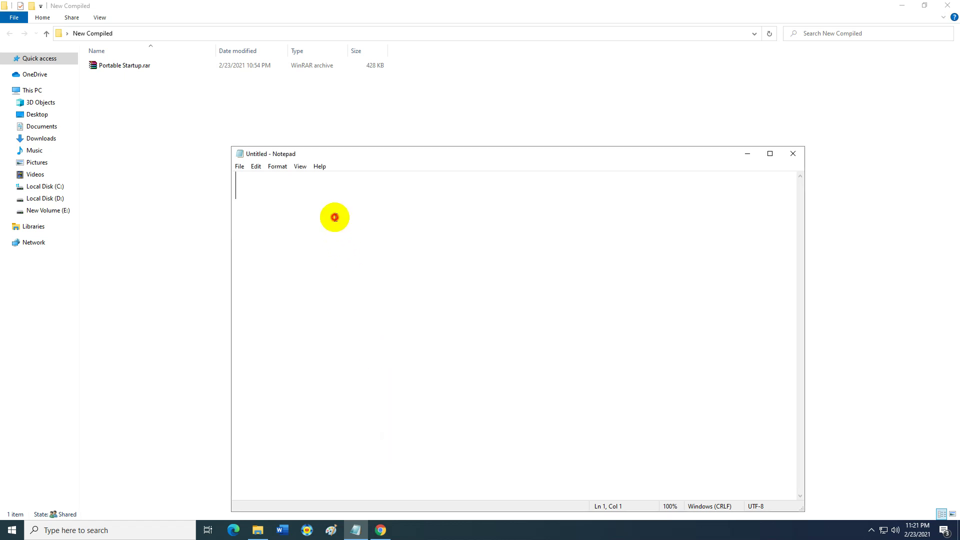
# Step: Type the heading 'PORTABLE STARTUP V3' followed by a line giving the archive password
pyautogui.write('HI')
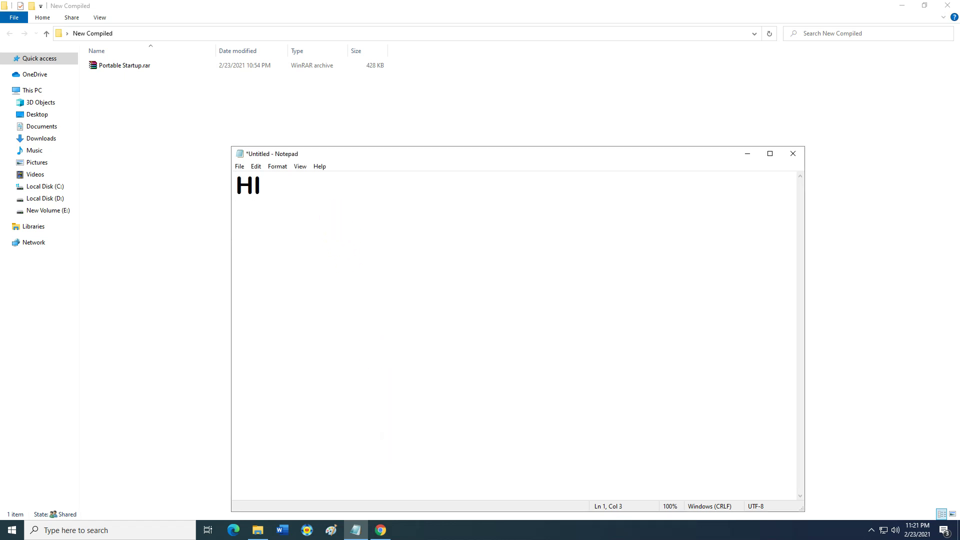
pyautogui.press('BackSpace')
pyautogui.press('BackSpace')
pyautogui.write('HI')
pyautogui.press('BackSpace')
pyautogui.press('BackSpace')
pyautogui.write('PORTABL')
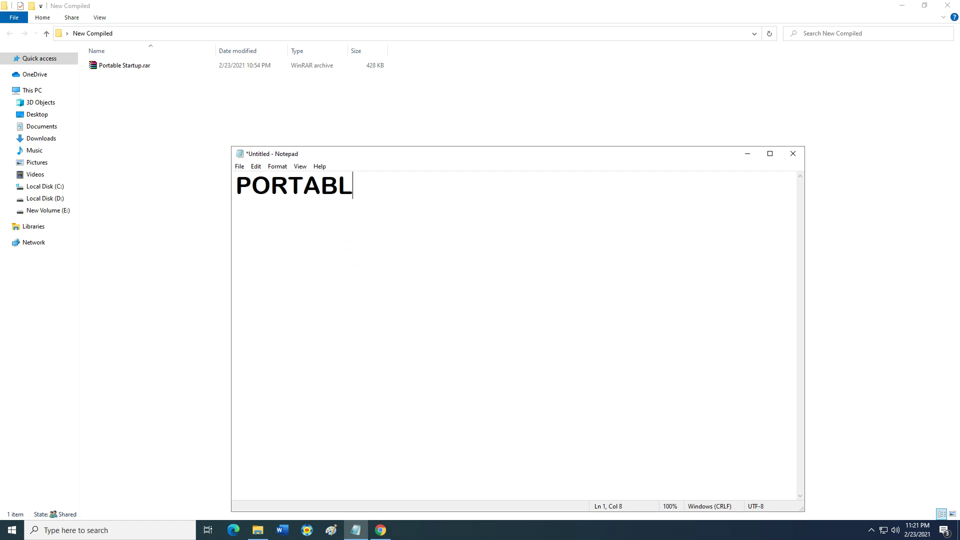
pyautogui.write('E STARTU')
pyautogui.press('BackSpace')
pyautogui.press('BackSpace')
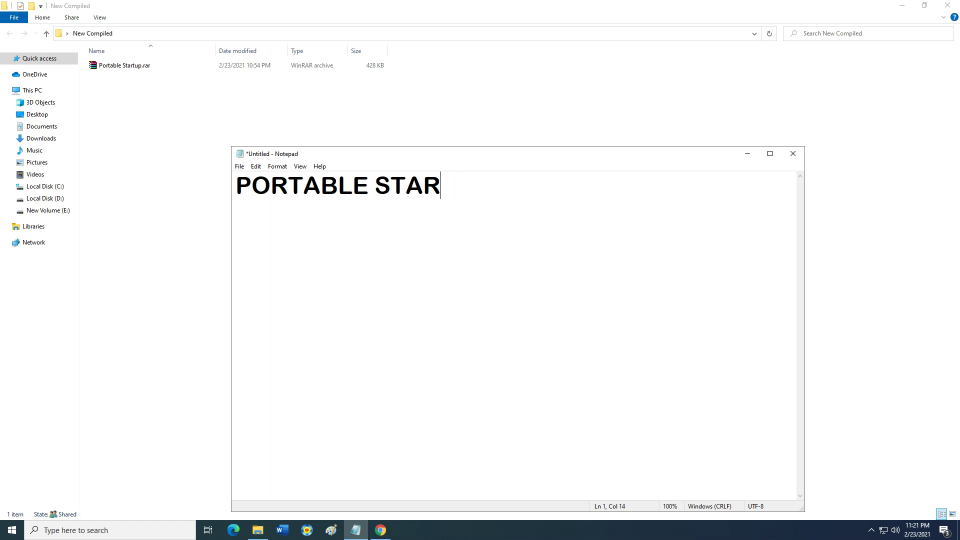
pyautogui.write('TUP')
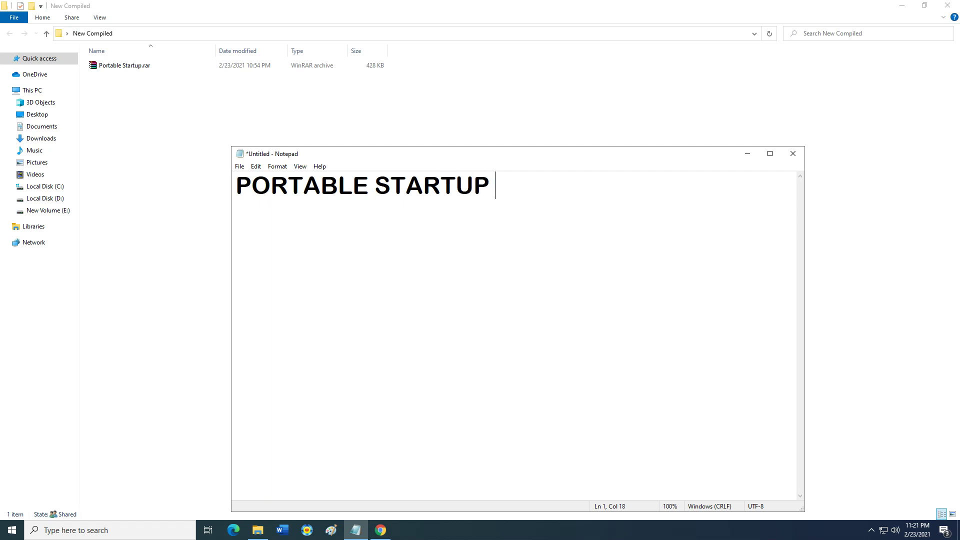
pyautogui.write(' V3  PA')
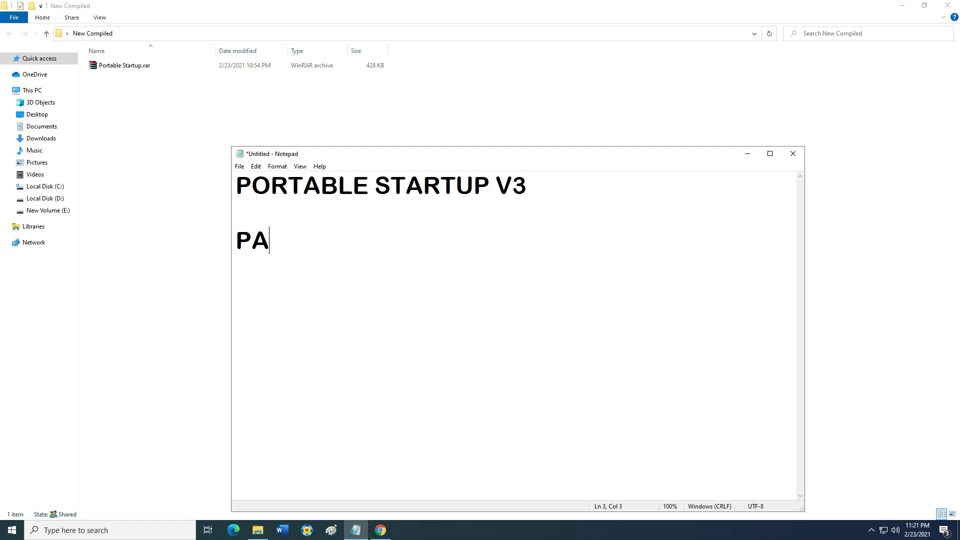
pyautogui.write('SSWORD ')
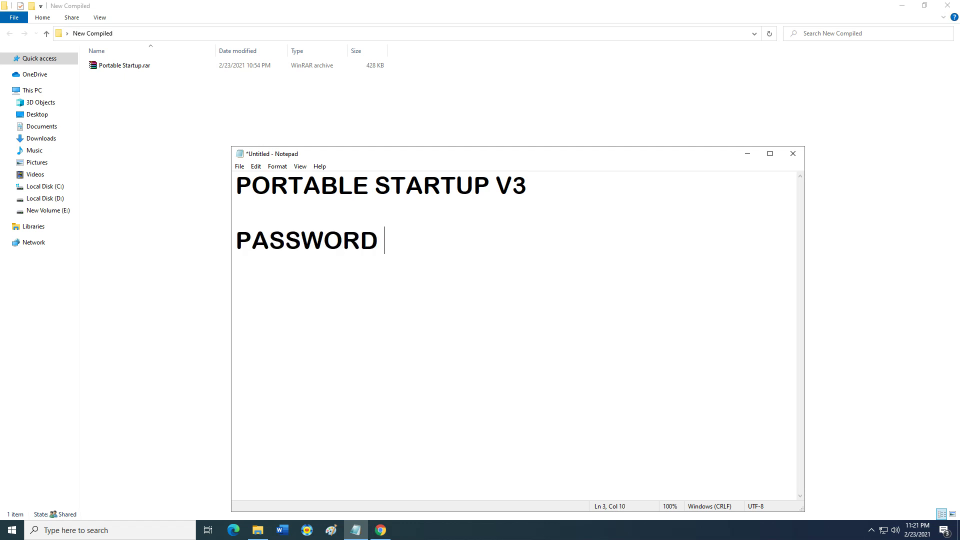
pyautogui.write(': VANHEARTNET')
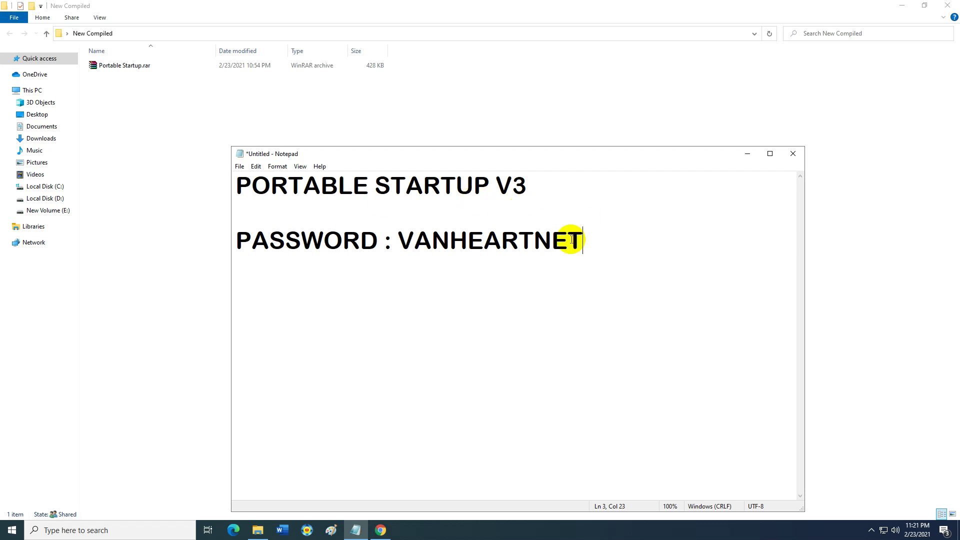
# Step: Copy the archive password from the Notepad note
pyautogui.moveTo(572, 241); pyautogui.dragTo(397, 241)
pyautogui.rightClick(432, 246)
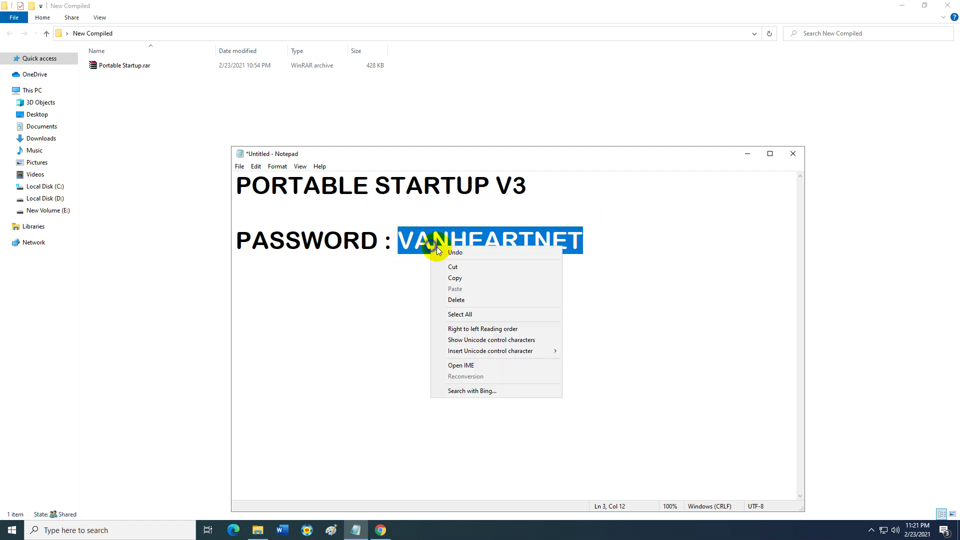
pyautogui.click(468, 279)
# Step: Extract Portable Startup.rar here using the pasted password, then open the Portable Startup folder
pyautogui.click(98, 66)
pyautogui.rightClick(98, 65)
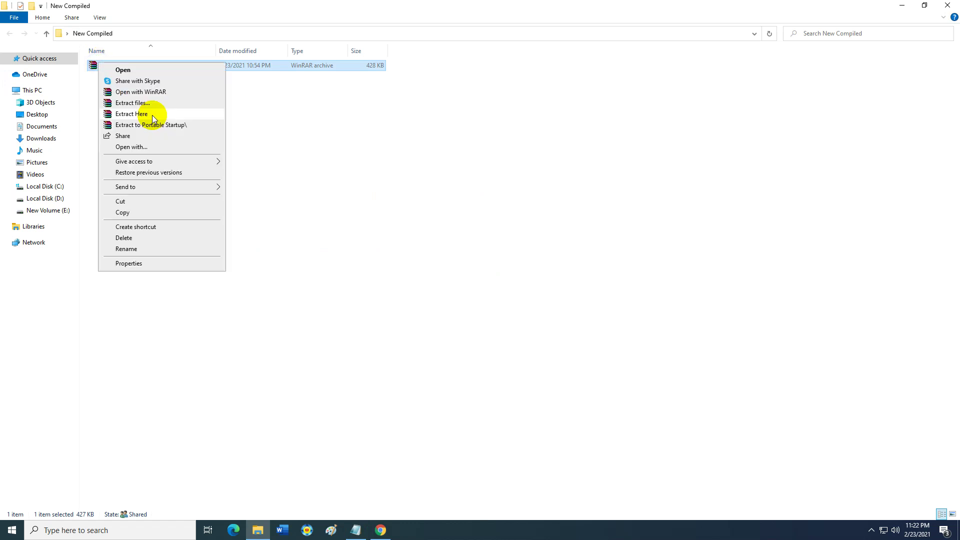
pyautogui.click(144, 111)
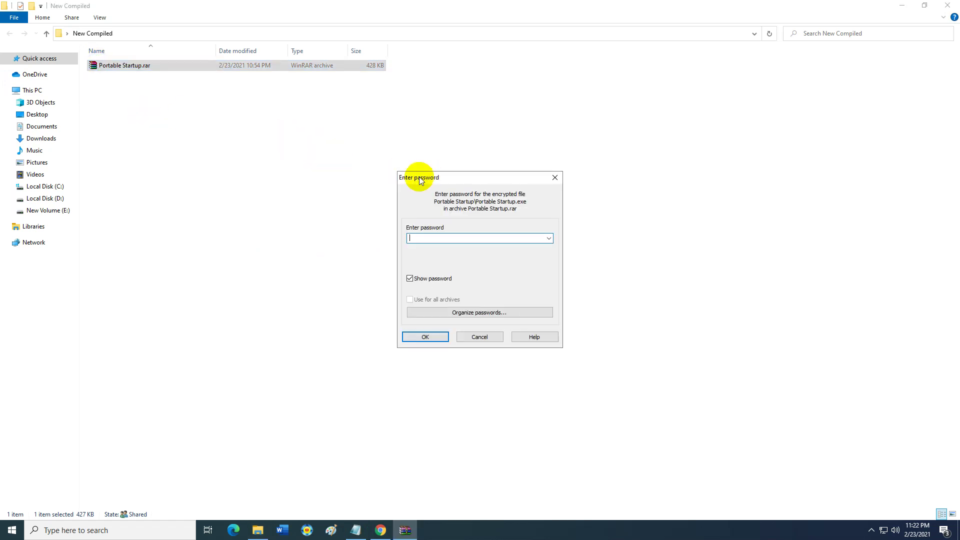
pyautogui.rightClick(496, 237)
pyautogui.click(528, 282)
pyautogui.click(433, 337)
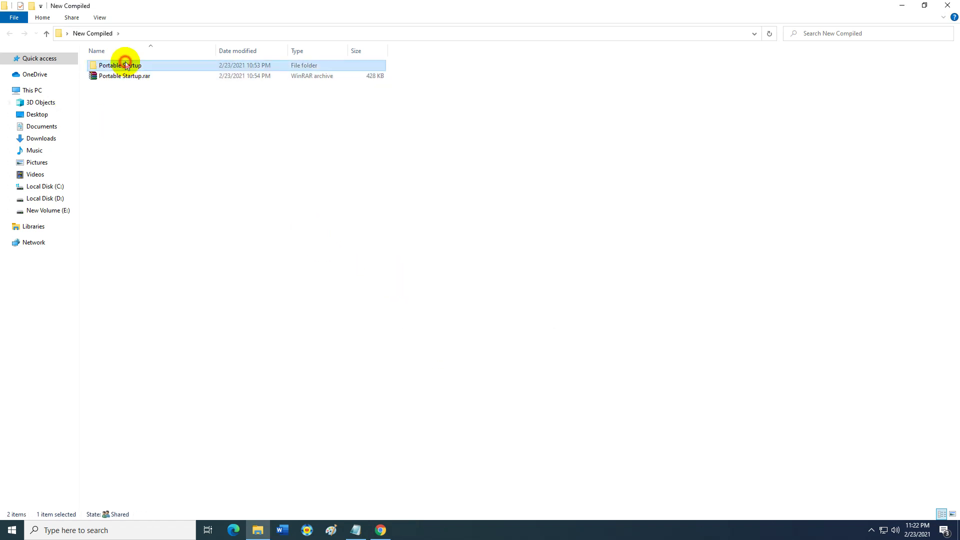
pyautogui.doubleClick(124, 65)
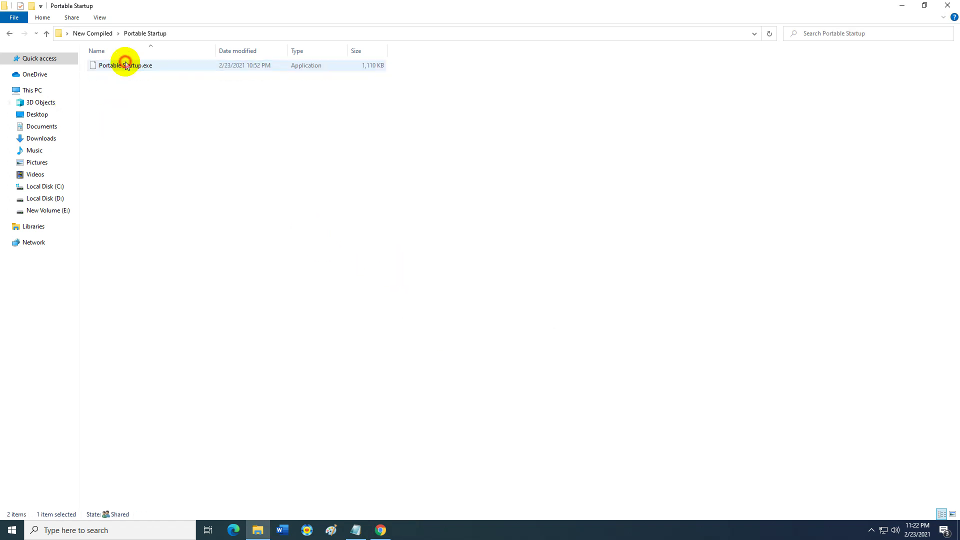
# Step: Replace the password line with the heading 'USES' and start a new line
pyautogui.click(355, 530)
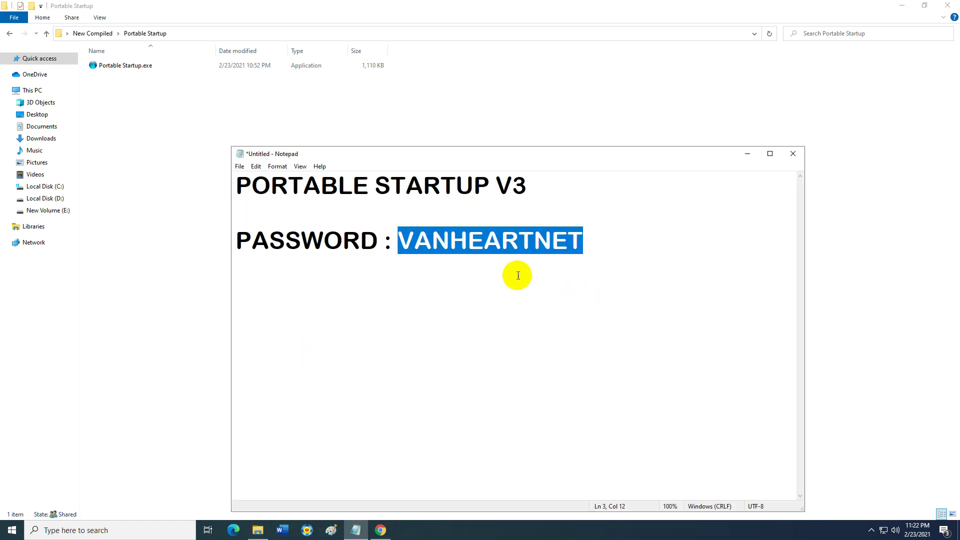
pyautogui.moveTo(612, 250); pyautogui.dragTo(237, 255)
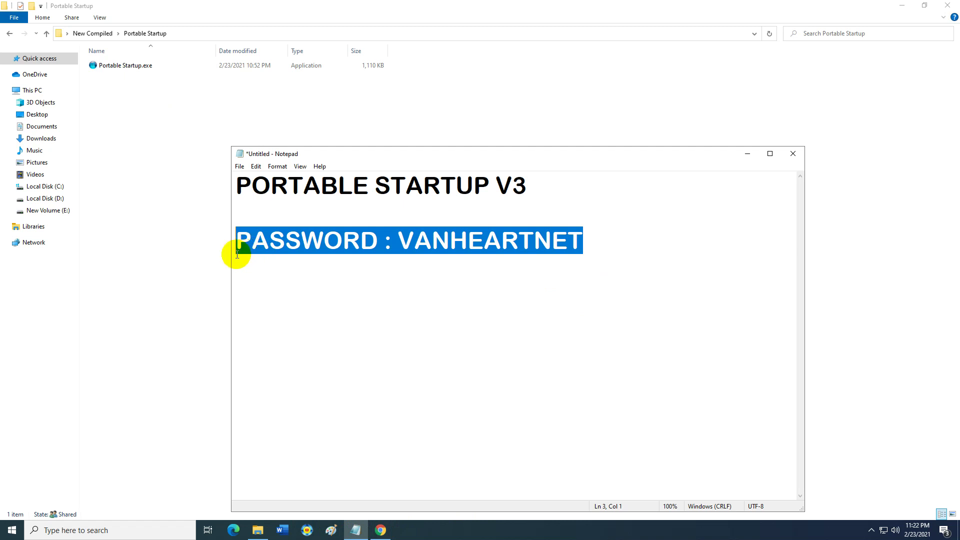
pyautogui.write('USES:')
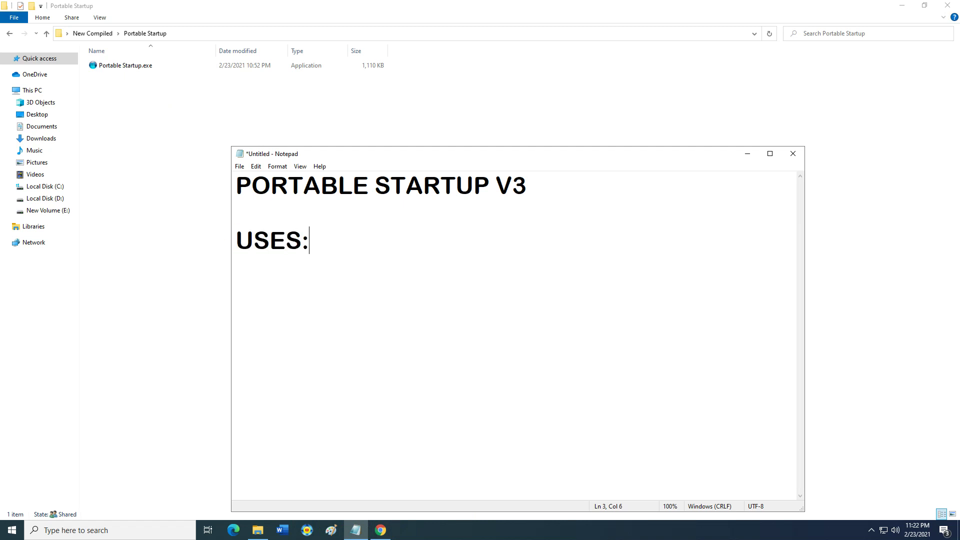
pyautogui.press('Return')
# Step: Draft 'WORKS THE SAME AS STARTUP FOLDER ON YOUR WINDOWS OR PC' under USES:, then erase it
pyautogui.write('AUTOM')
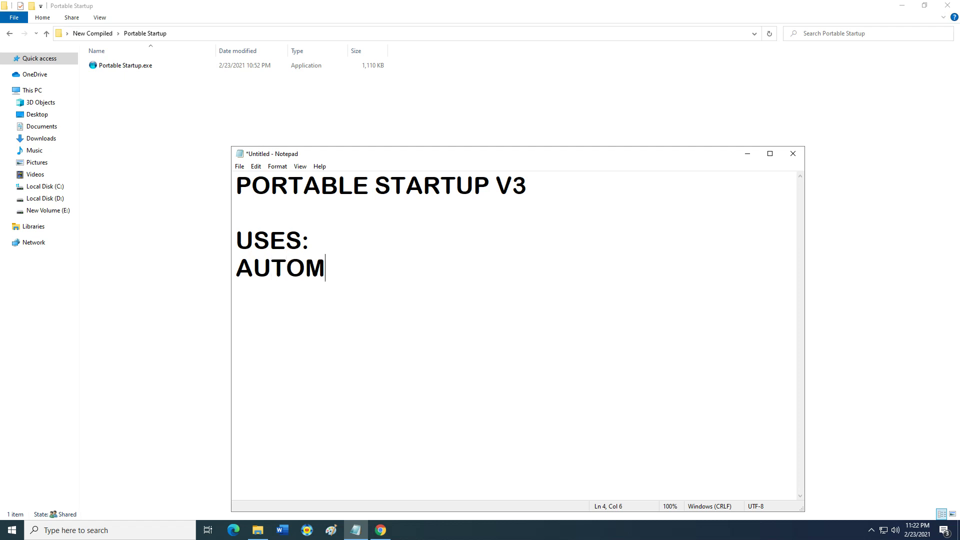
pyautogui.press('BackSpace')
pyautogui.press('BackSpace')
pyautogui.press('BackSpace')
pyautogui.press('BackSpace')
pyautogui.press('BackSpace')
pyautogui.write('WORKS')
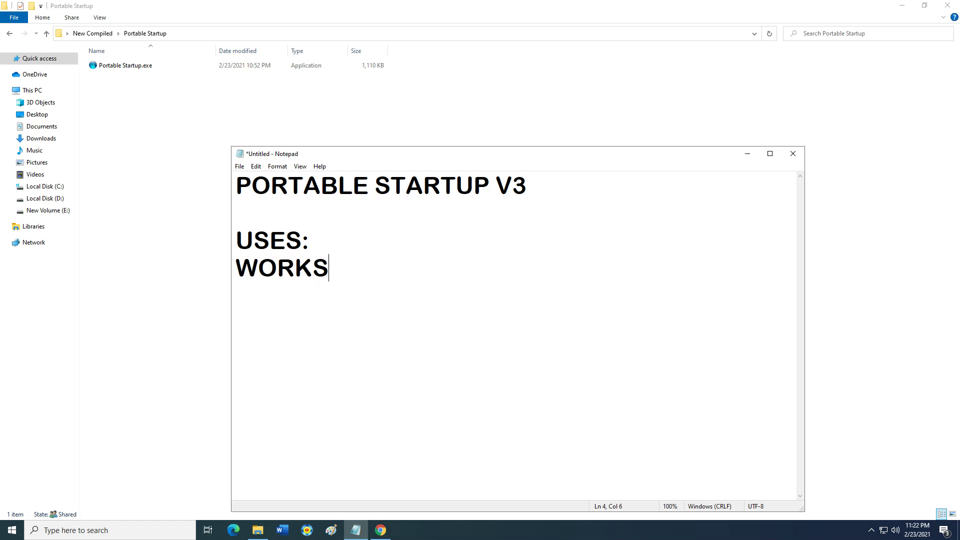
pyautogui.write(' THE SAME ')
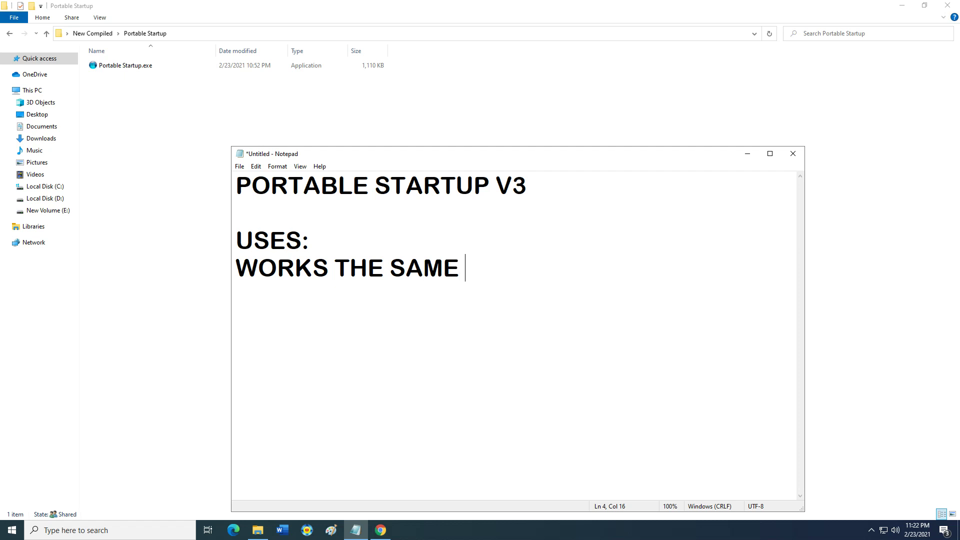
pyautogui.write('AS STA')
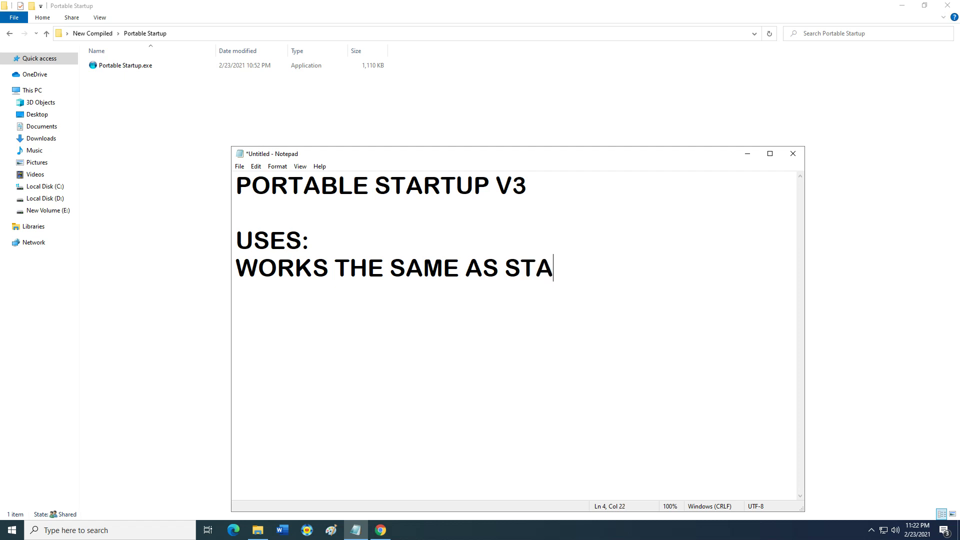
pyautogui.write('RUP')
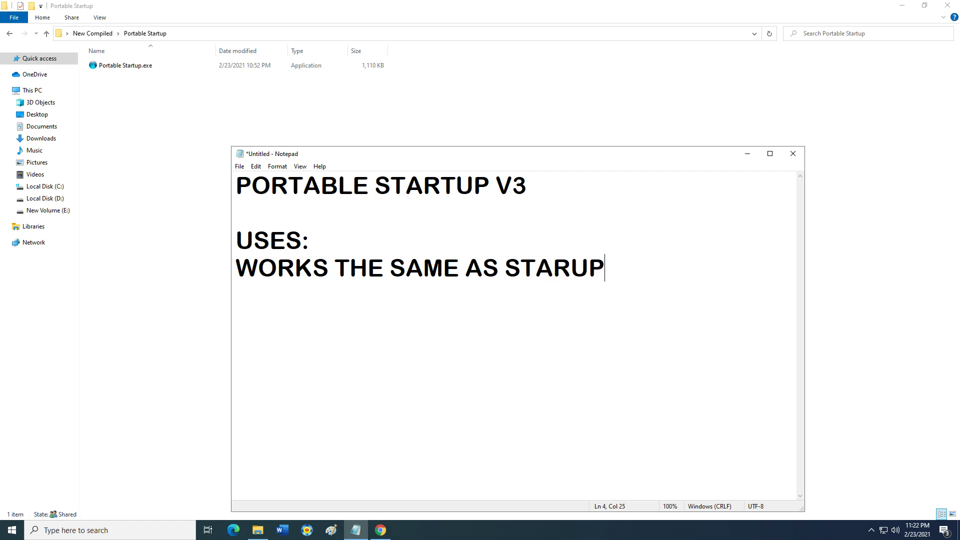
pyautogui.press('BackSpace')
pyautogui.press('BackSpace')
pyautogui.write('TUP FOLDER ')
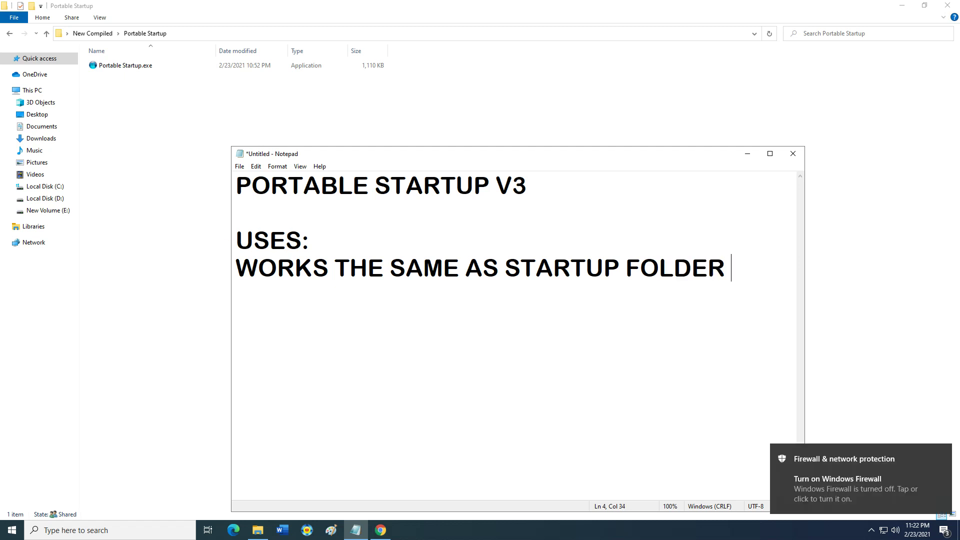
pyautogui.write('ON YO')
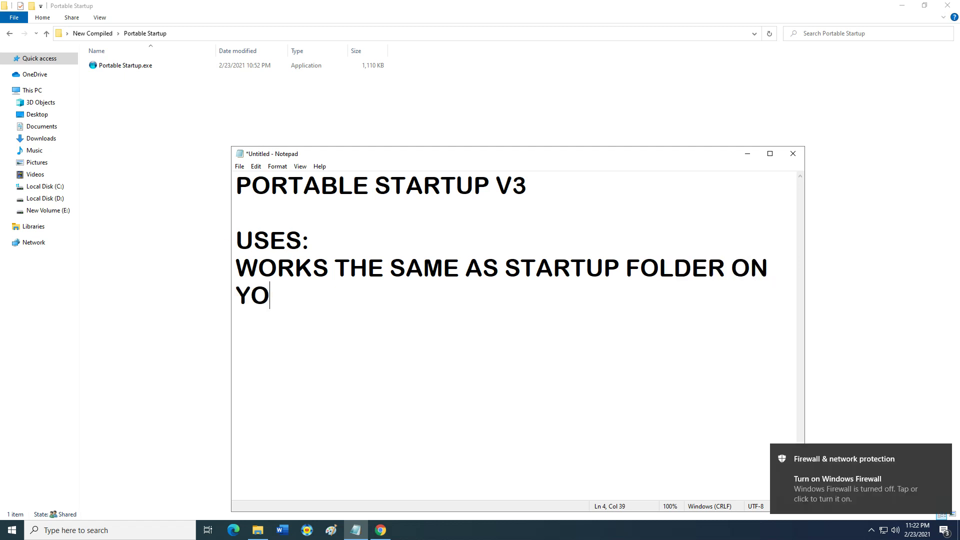
pyautogui.write('UR WINDOWS')
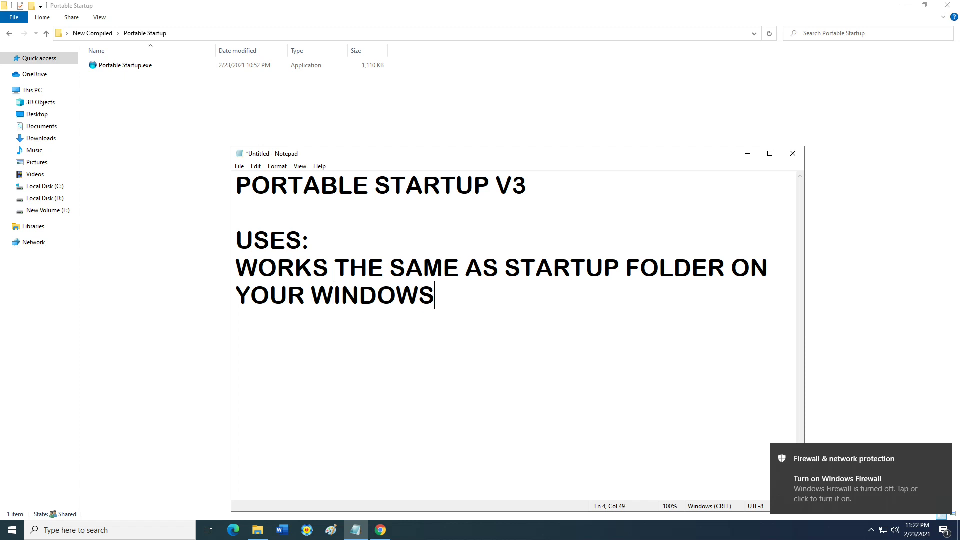
pyautogui.write(' OR PC')
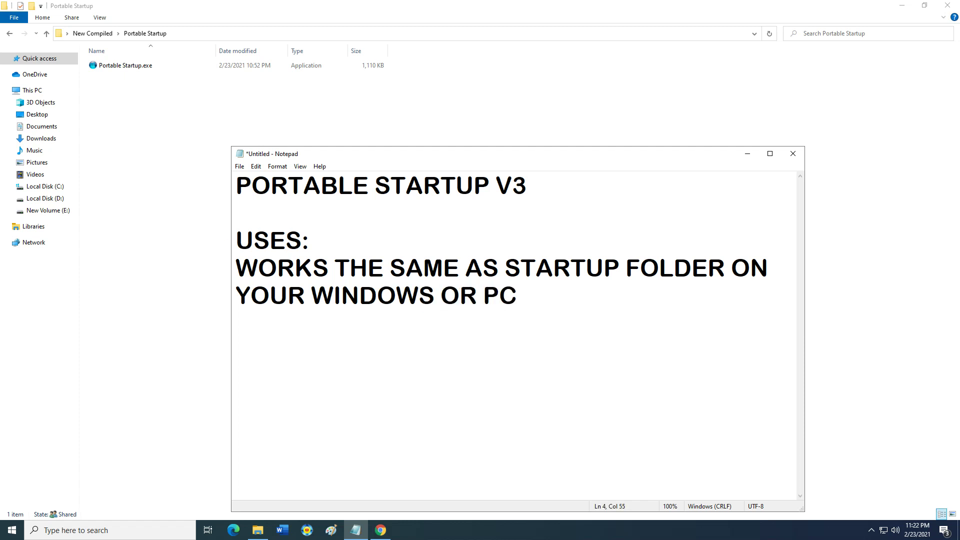
pyautogui.press('BackSpace')
pyautogui.press('BackSpace')
pyautogui.press('BackSpace')
pyautogui.press('BackSpace')
pyautogui.press('BackSpace')
pyautogui.press('BackSpace')
pyautogui.press('BackSpace')
pyautogui.press('BackSpace')
pyautogui.press('BackSpace')
pyautogui.press('BackSpace')
pyautogui.press('BackSpace')
pyautogui.press('BackSpace')
pyautogui.press('BackSpace')
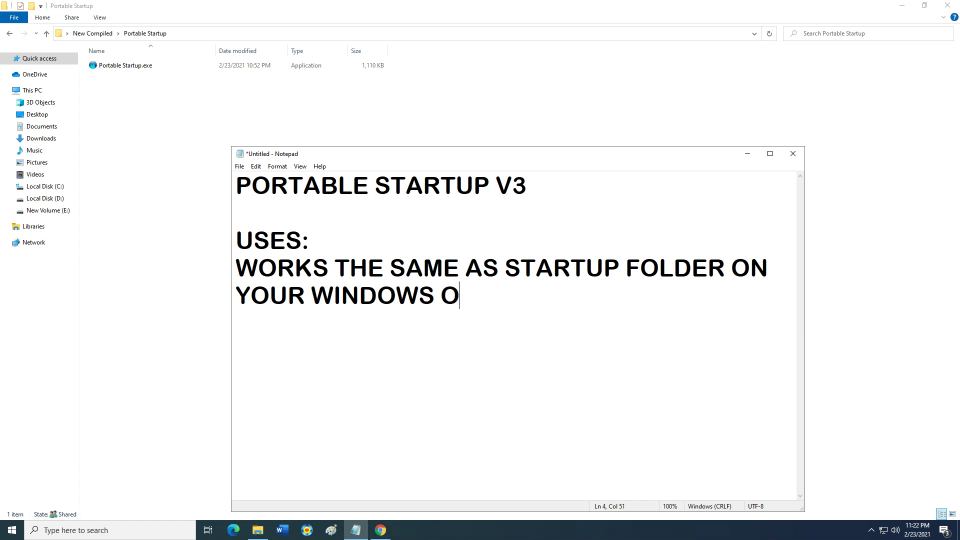
pyautogui.press('BackSpace')
pyautogui.press('BackSpace')
pyautogui.press('BackSpace')
pyautogui.press('BackSpace')
pyautogui.press('BackSpace')
pyautogui.press('BackSpace')
pyautogui.press('BackSpace')
pyautogui.press('BackSpace')
pyautogui.press('BackSpace')
pyautogui.press('BackSpace')
pyautogui.press('BackSpace')
pyautogui.press('BackSpace')
pyautogui.press('BackSpace')
pyautogui.press('BackSpace')
pyautogui.press('BackSpace')
pyautogui.press('BackSpace')
pyautogui.press('BackSpace')
pyautogui.press('BackSpace')
pyautogui.press('BackSpace')
pyautogui.press('BackSpace')
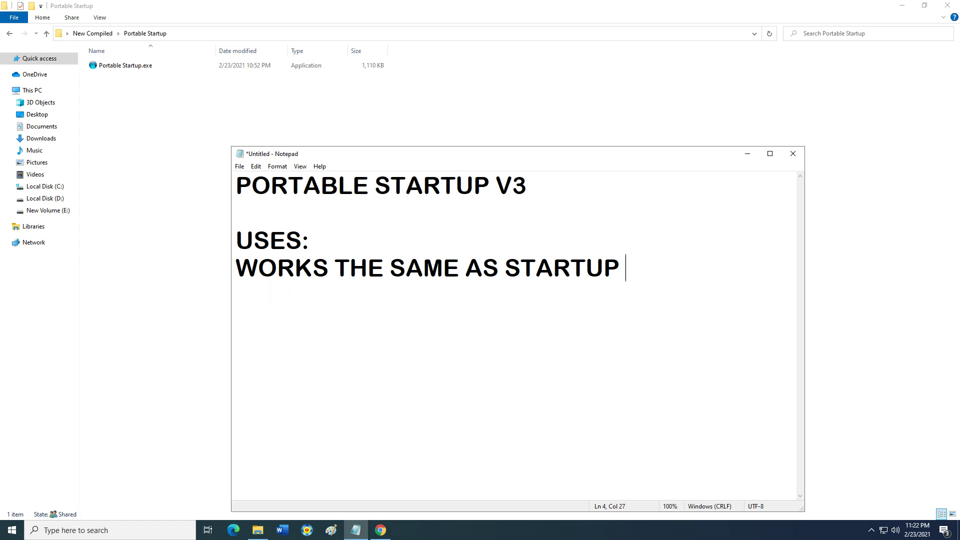
pyautogui.press('BackSpace')
pyautogui.press('BackSpace')
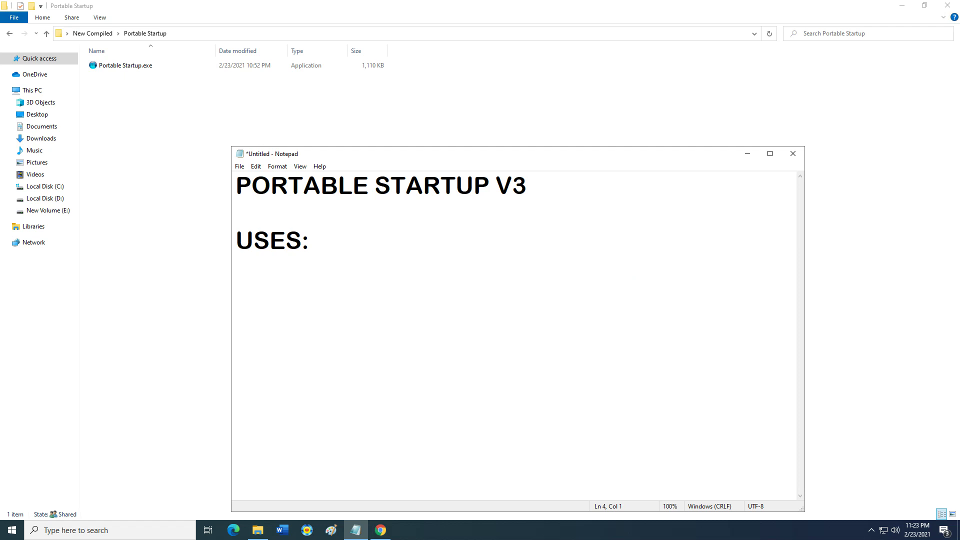
pyautogui.write('PORTABLE')
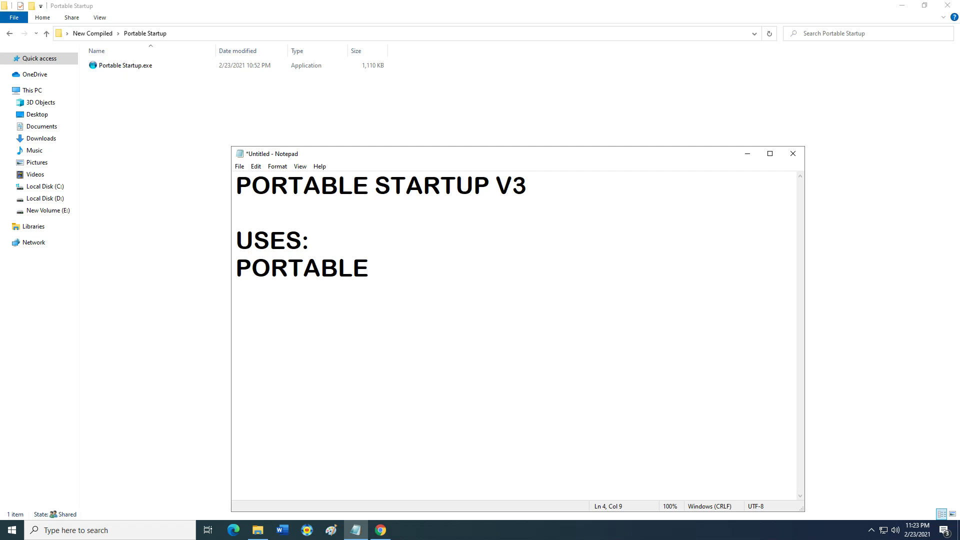
pyautogui.press('BackSpace')
pyautogui.press('BackSpace')
pyautogui.press('BackSpace')
pyautogui.press('BackSpace')
pyautogui.press('BackSpace')
pyautogui.press('BackSpace')
pyautogui.press('BackSpace')
pyautogui.press('BackSpace')
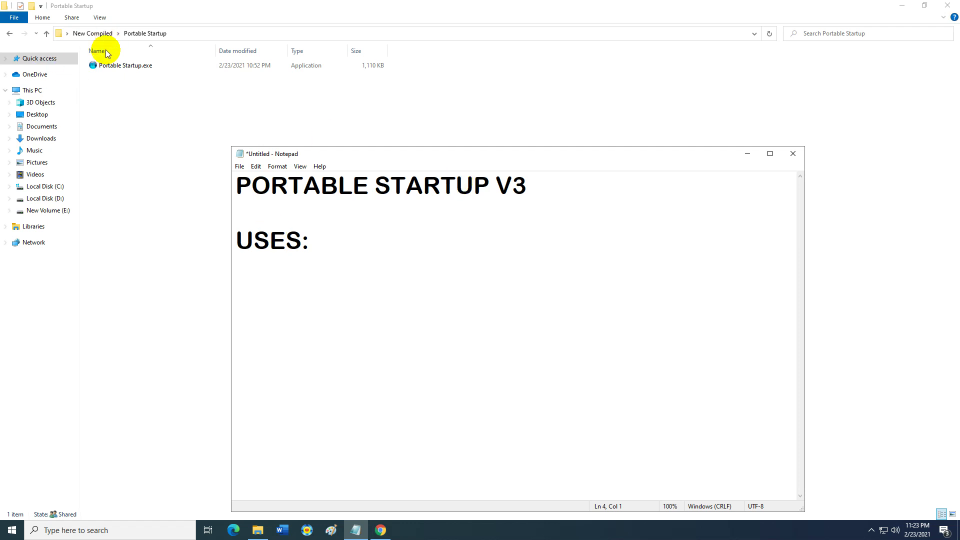
# Step: Select the USES: heading and begin replacing it with 'GOOD FOR'
pyautogui.click(123, 65)
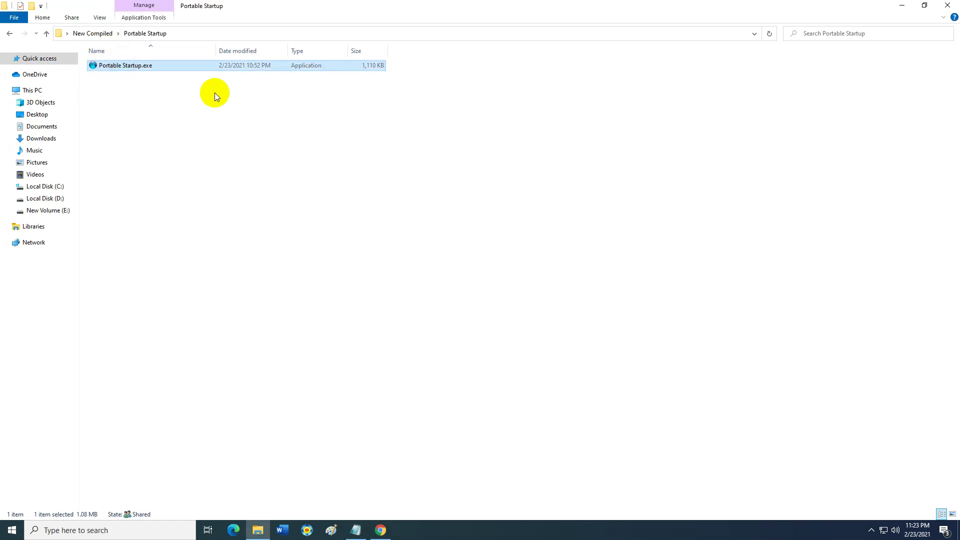
pyautogui.click(354, 530)
pyautogui.moveTo(332, 268); pyautogui.dragTo(206, 243)
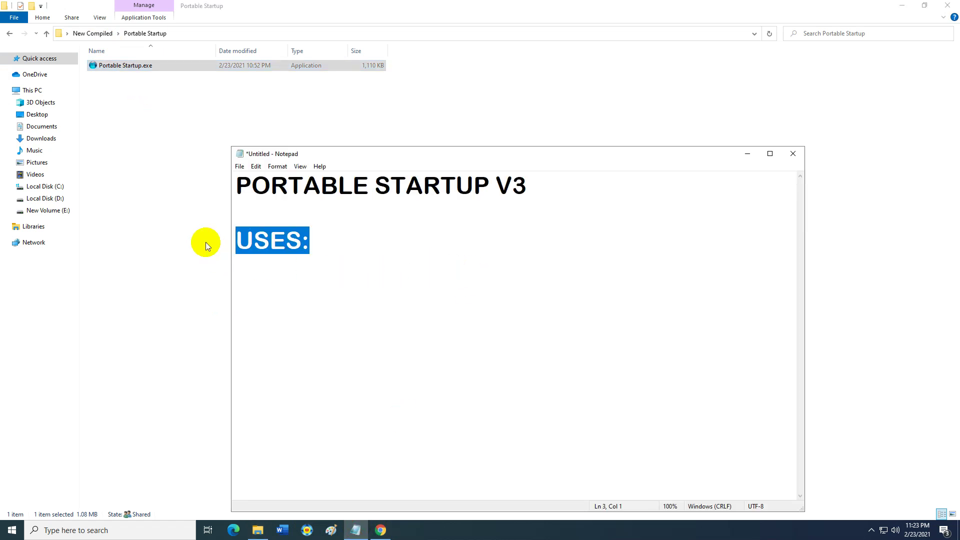
pyautogui.write('IF YOU')
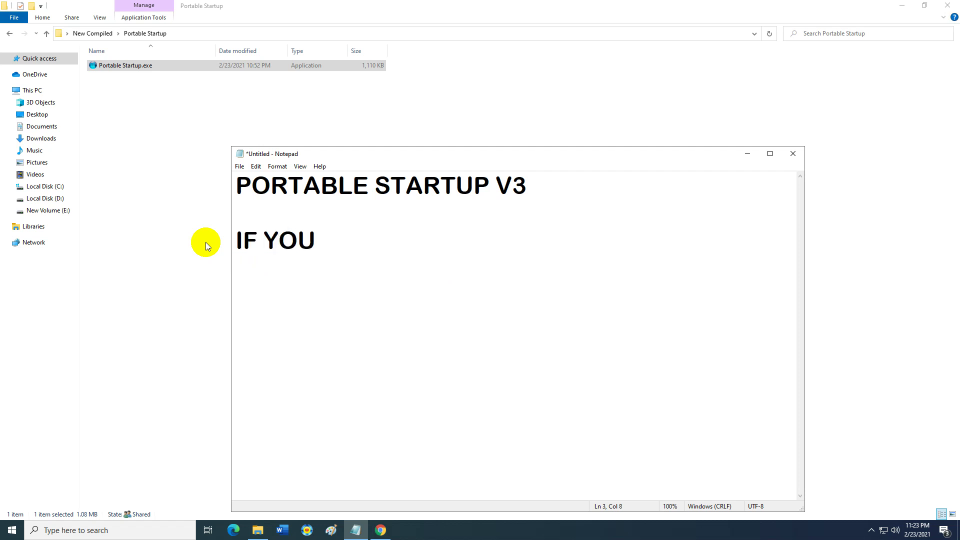
pyautogui.press('BackSpace')
pyautogui.press('BackSpace')
pyautogui.press('BackSpace')
pyautogui.press('BackSpace')
pyautogui.press('BackSpace')
pyautogui.press('BackSpace')
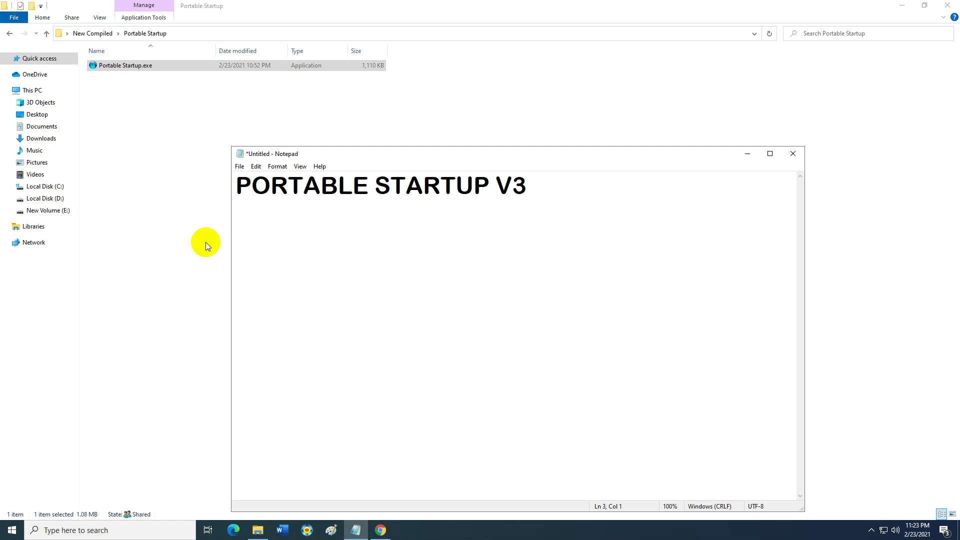
pyautogui.write('GOOF')
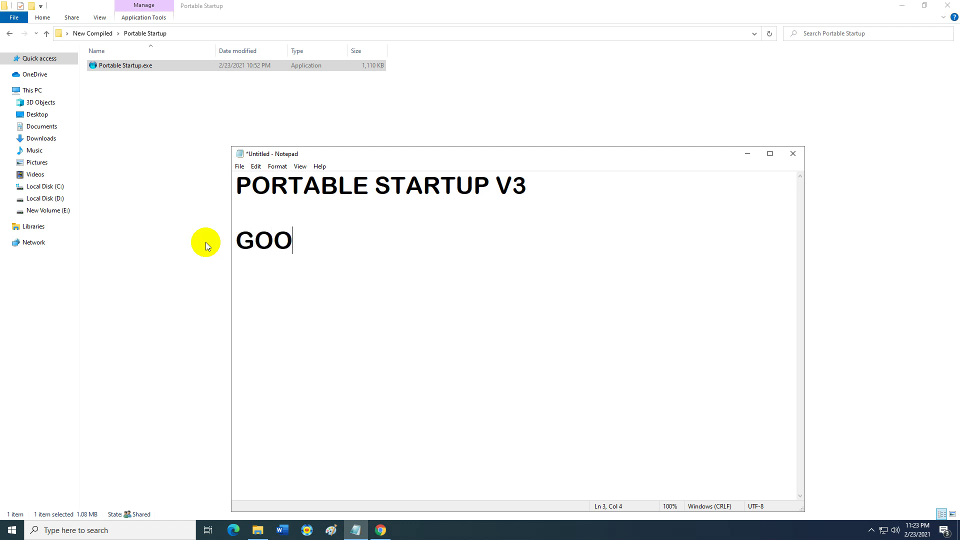
pyautogui.press('BackSpace')
pyautogui.write('D')
pyautogui.press('BackSpace')
pyautogui.press('BackSpace')
pyautogui.write('D OF')
pyautogui.press('BackSpace')
pyautogui.press('BackSpace')
pyautogui.write('FOR T')
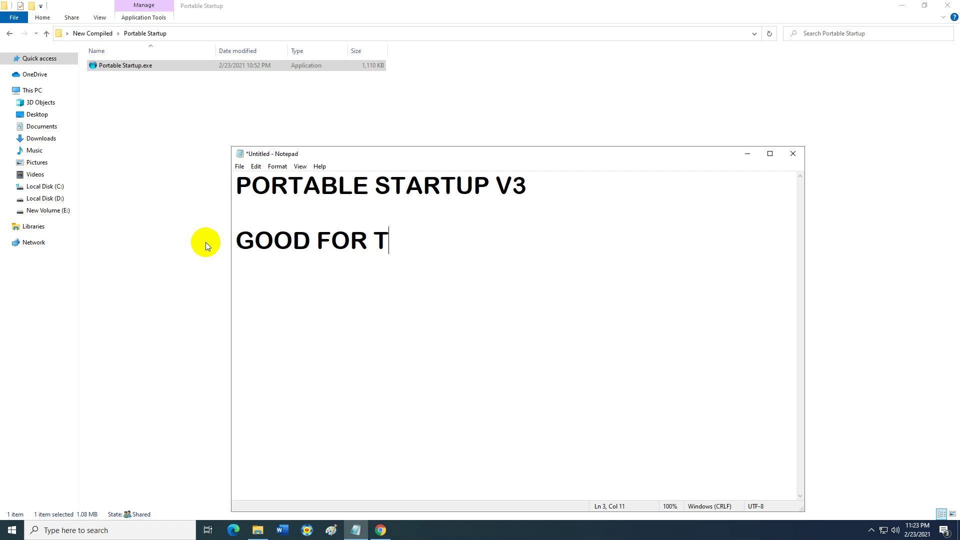
pyautogui.press('BackSpace')
# Step: Finish with 'DISKLESS BUT WORKS IN TRADITIONAL AS WELL', then clear the whole document
pyautogui.write('DISKLESS')
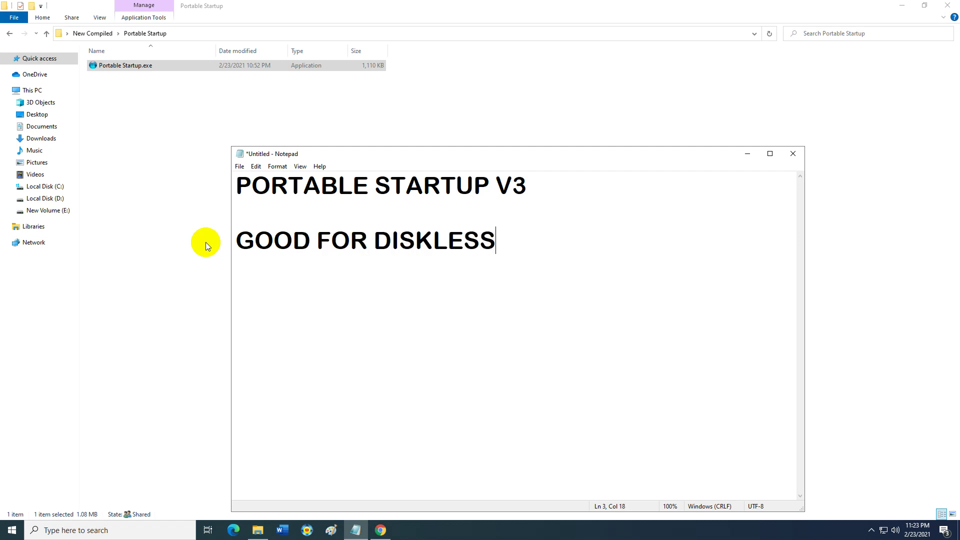
pyautogui.write(' BUT WOR')
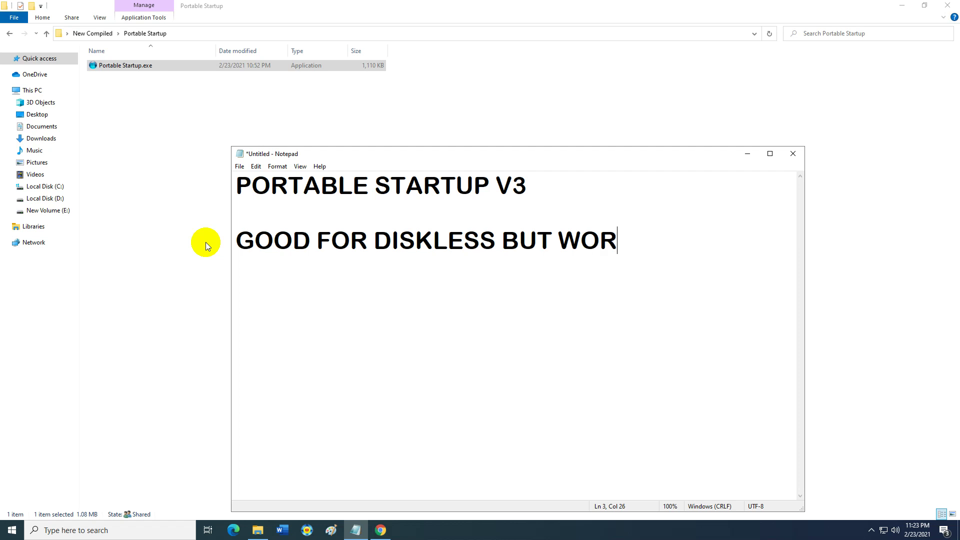
pyautogui.write('KS IN TA')
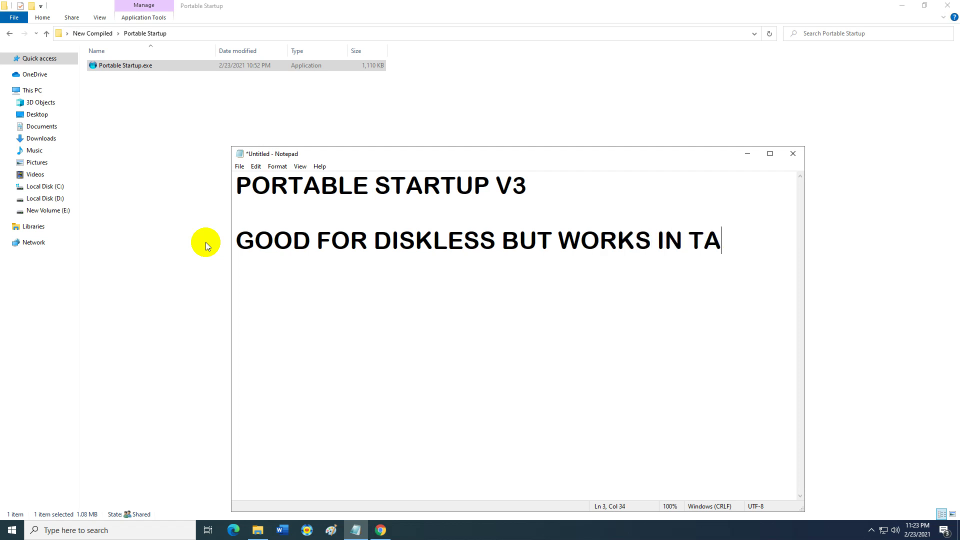
pyautogui.press('BackSpace')
pyautogui.write('RADITION')
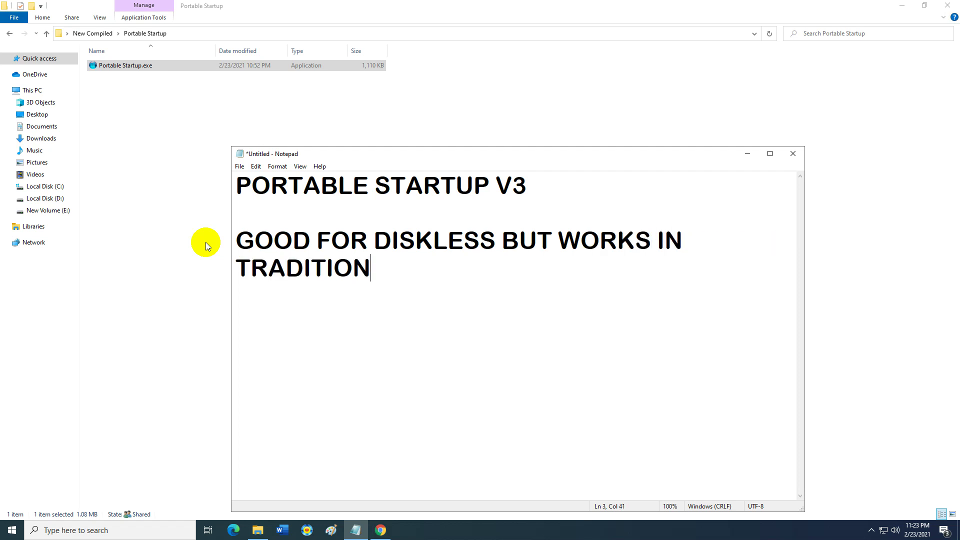
pyautogui.write('AL AS WEE')
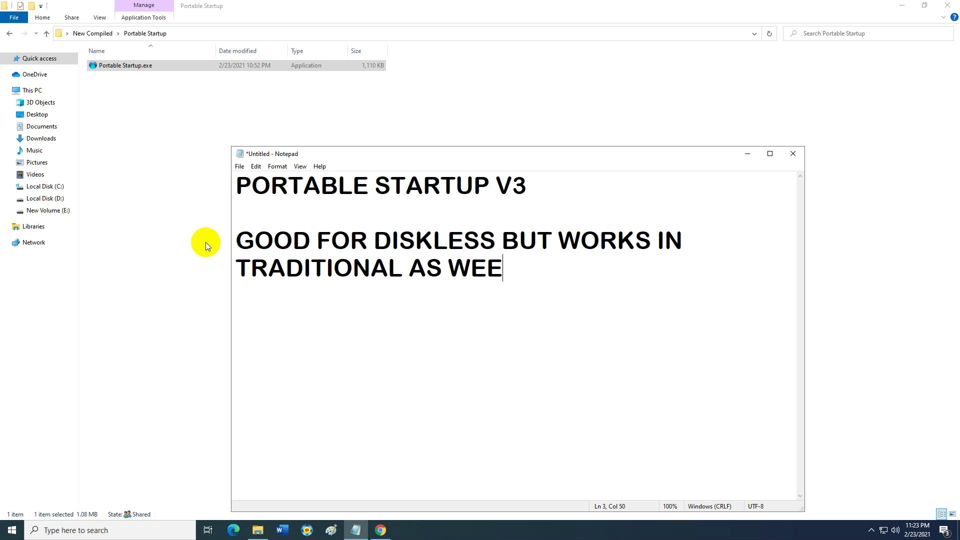
pyautogui.press('BackSpace')
pyautogui.write('LL')
pyautogui.hotkey('ctrl', 'a')
pyautogui.press('Delete')
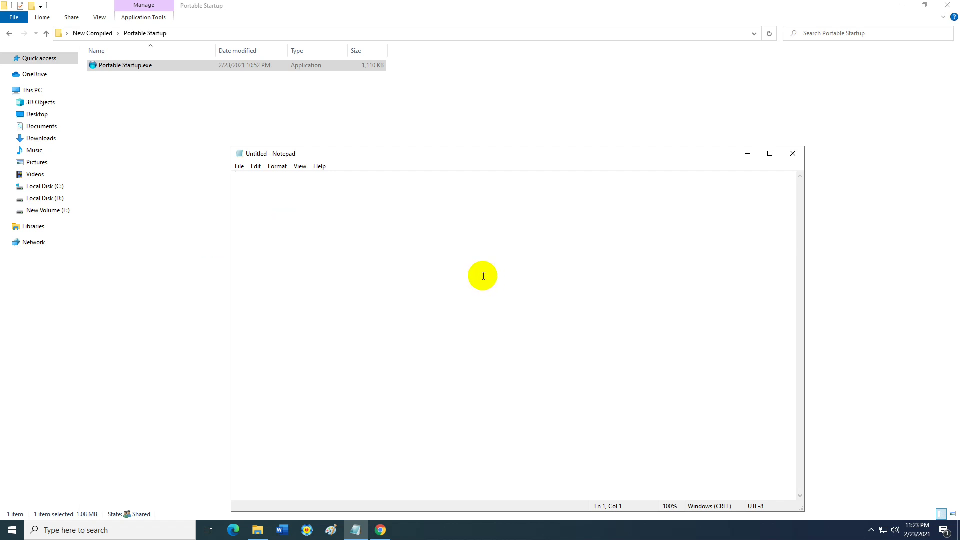
# Step: Start the note 'IF YOU WANT TO ADD PROGRAMS IN YOUR STARTUP'
pyautogui.write('IF YOU WANT ')
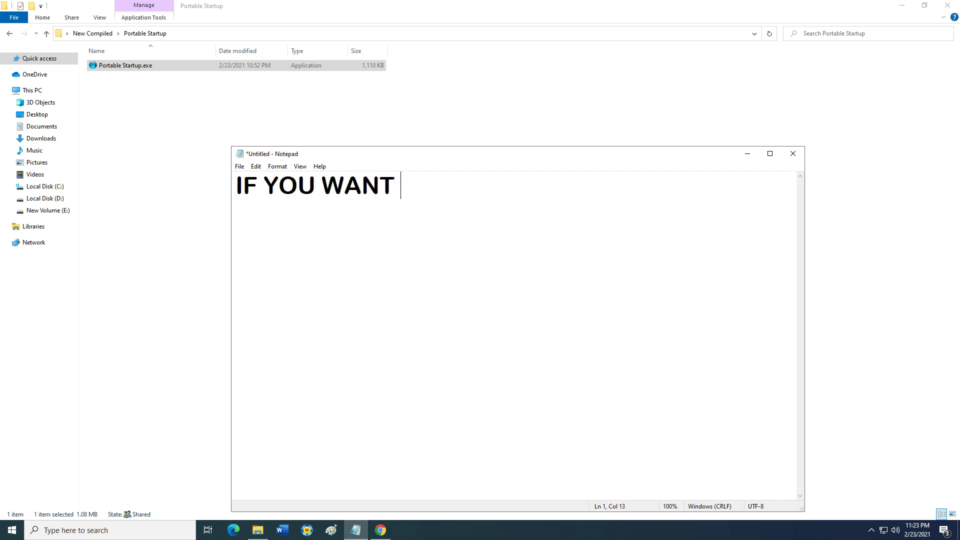
pyautogui.write('TO ADD ')
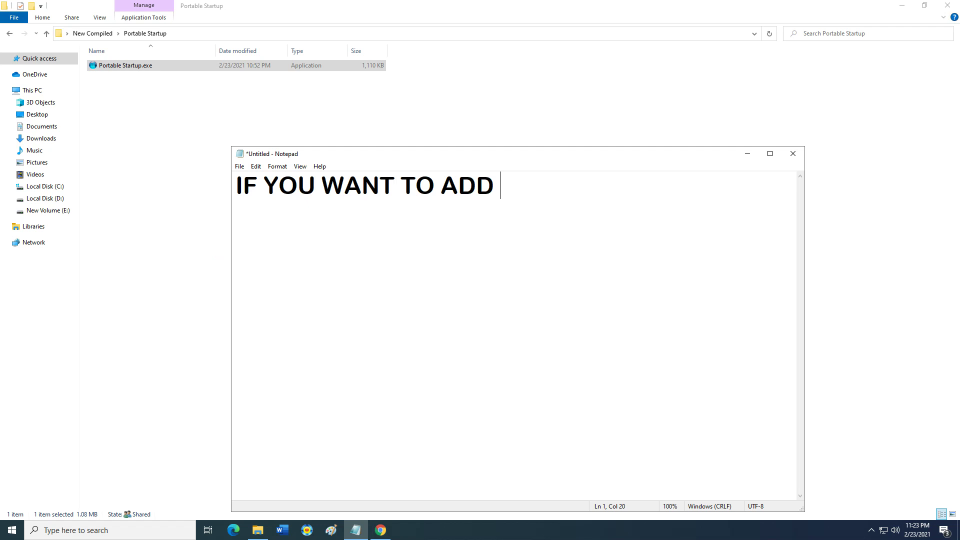
pyautogui.write('SO')
pyautogui.press('BackSpace')
pyautogui.press('BackSpace')
pyautogui.write('PROGRAMS IN YOU')
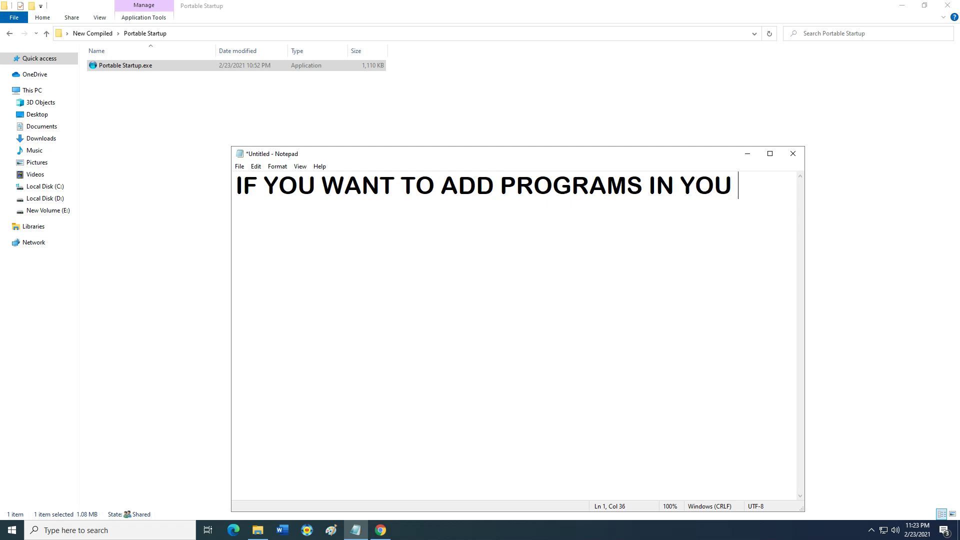
pyautogui.write(' WINDOW')
pyautogui.press('BackSpace')
pyautogui.press('BackSpace')
pyautogui.press('BackSpace')
pyautogui.press('BackSpace')
pyautogui.press('BackSpace')
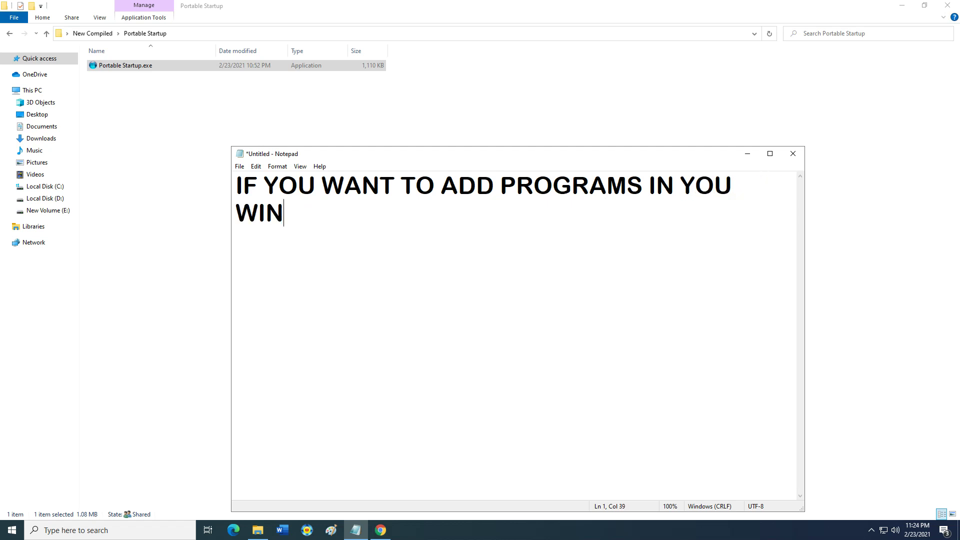
pyautogui.press('BackSpace')
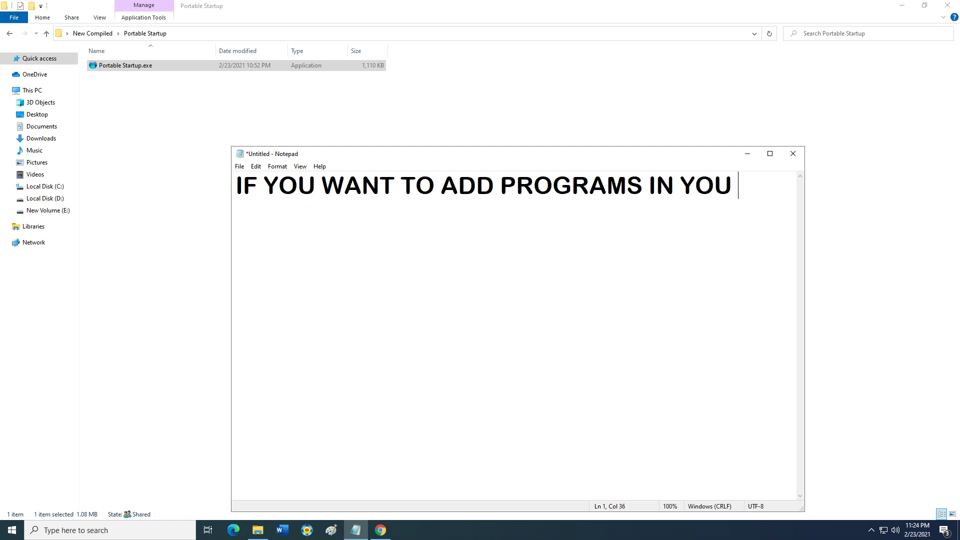
pyautogui.write('START')
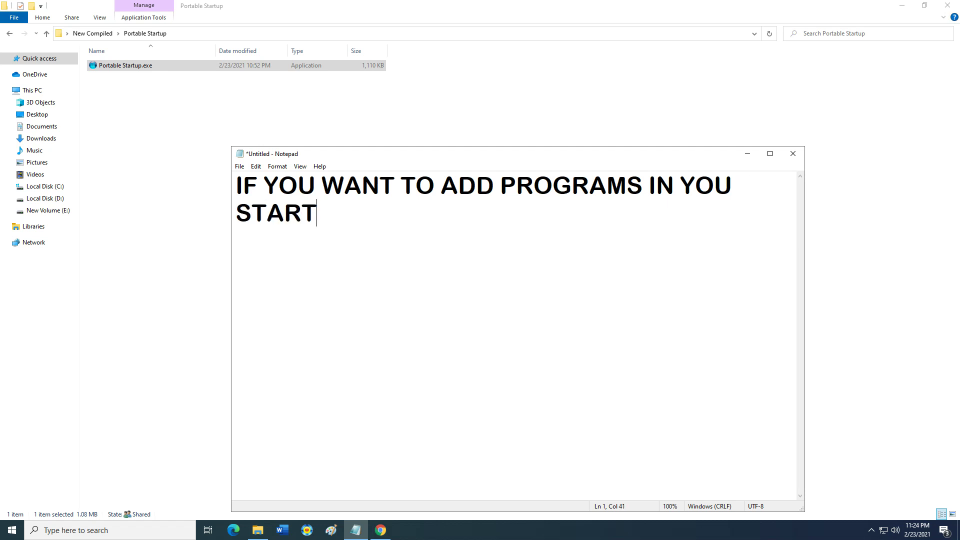
pyautogui.write('UP FOL')
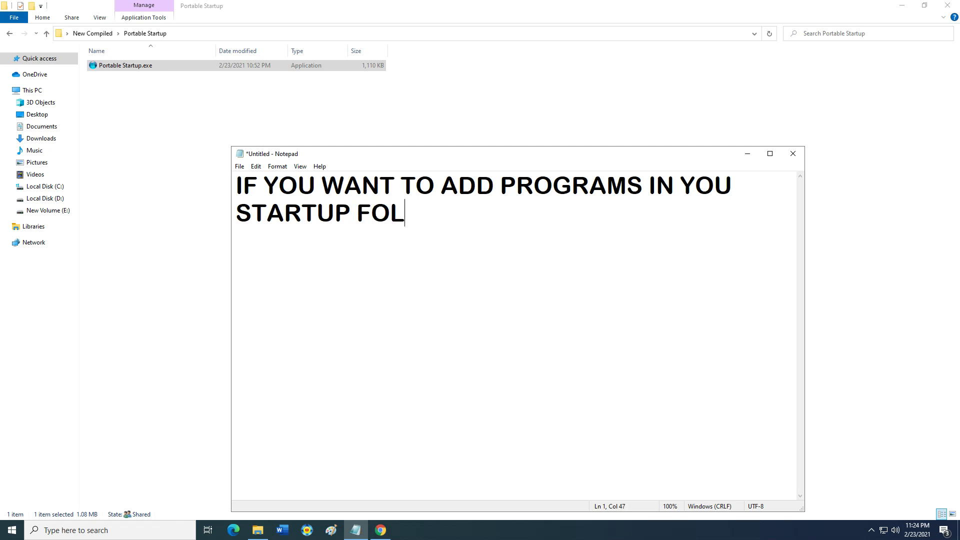
# Step: Finish with 'FOLDER YOU DONT NEED TO ENABLE SUPERCLIENT EVERYTIME YOU ADD >.<', then clear it
pyautogui.write('DER YO')
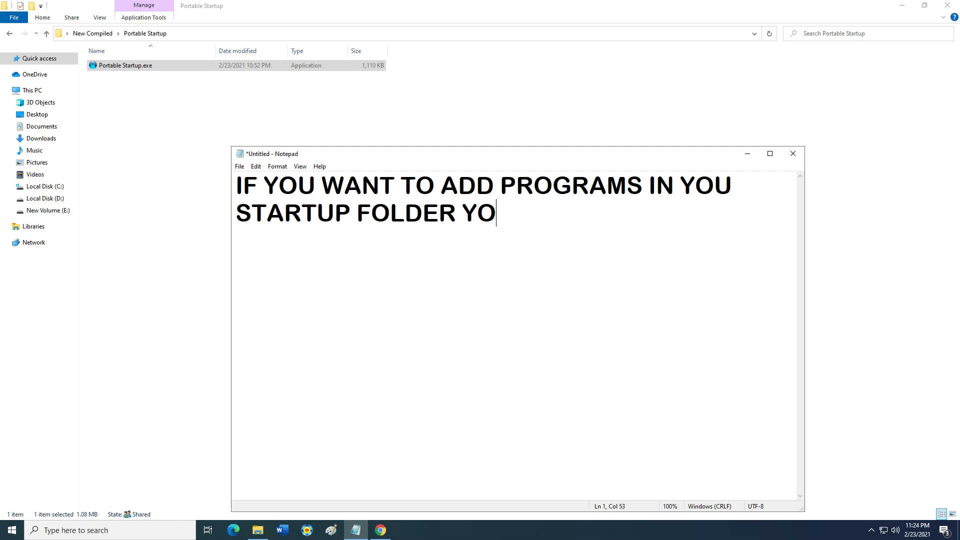
pyautogui.write('U DONT NEED TO')
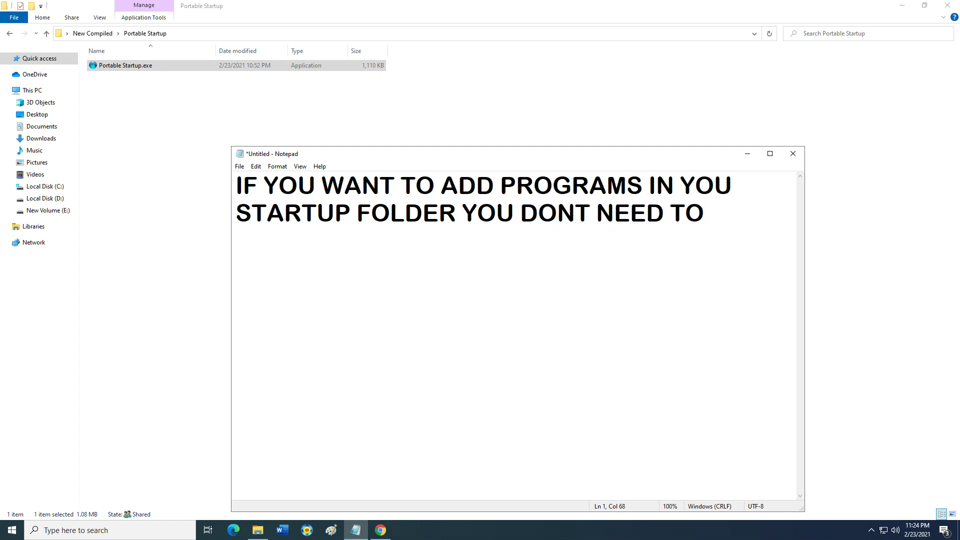
pyautogui.write(' ENABLE SUP')
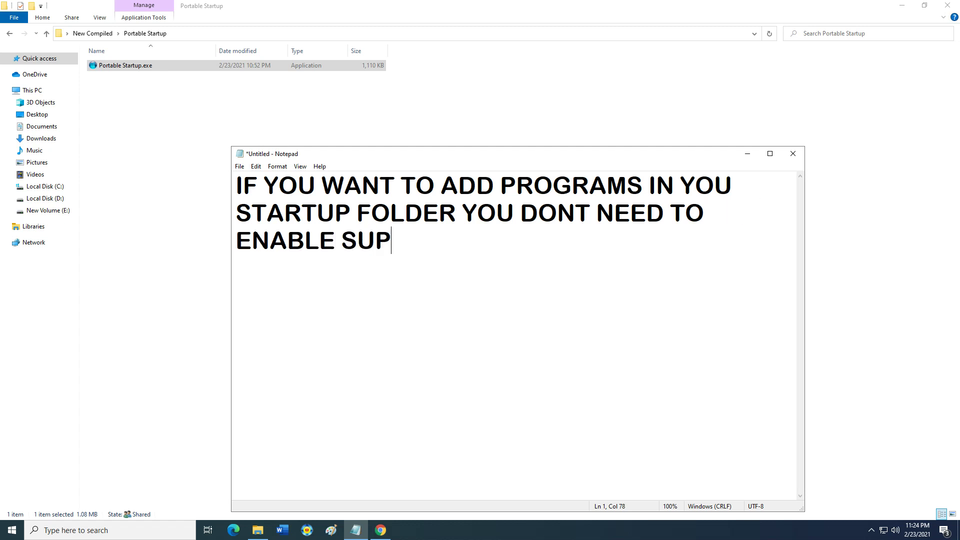
pyautogui.write('ERCLIENT')
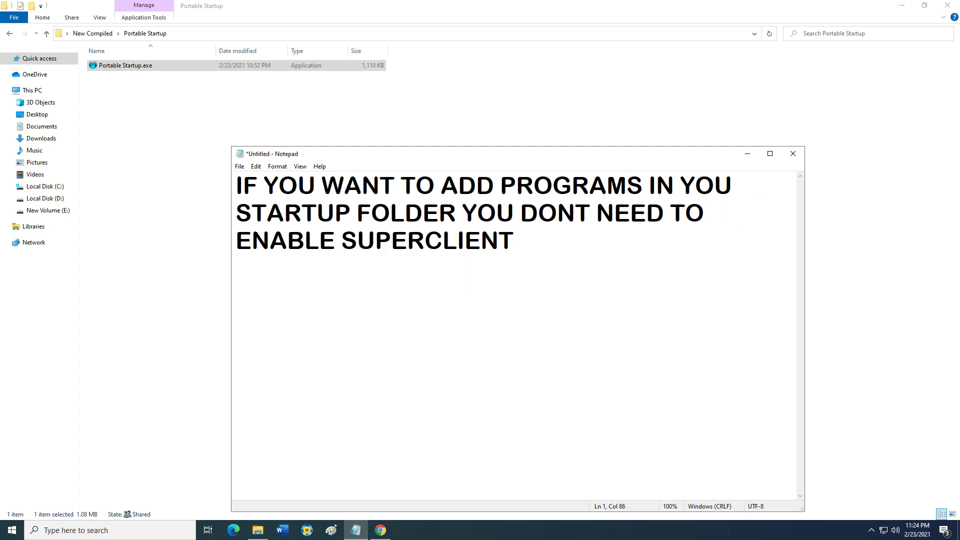
pyautogui.write(' EE')
pyautogui.press('BackSpace')
pyautogui.write('VERYTIME ')
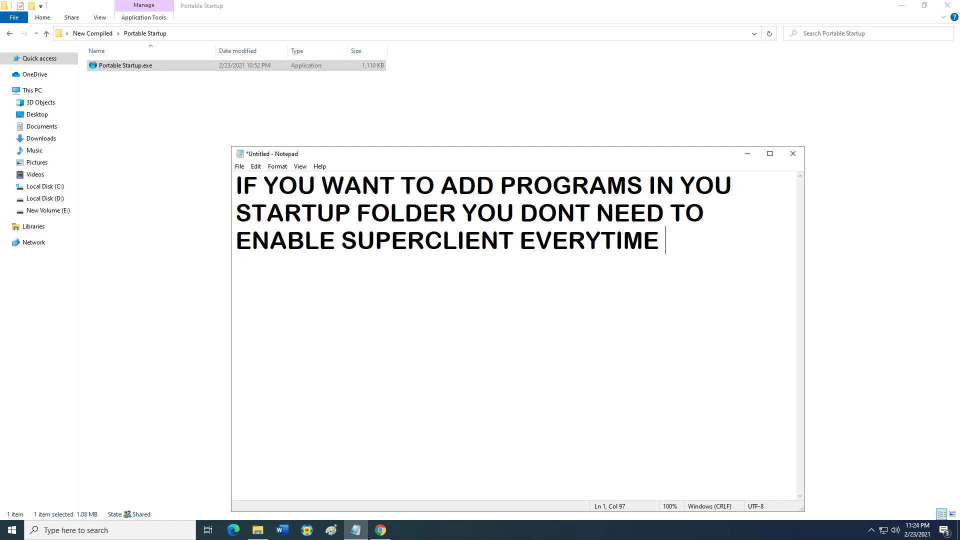
pyautogui.write('YOU')
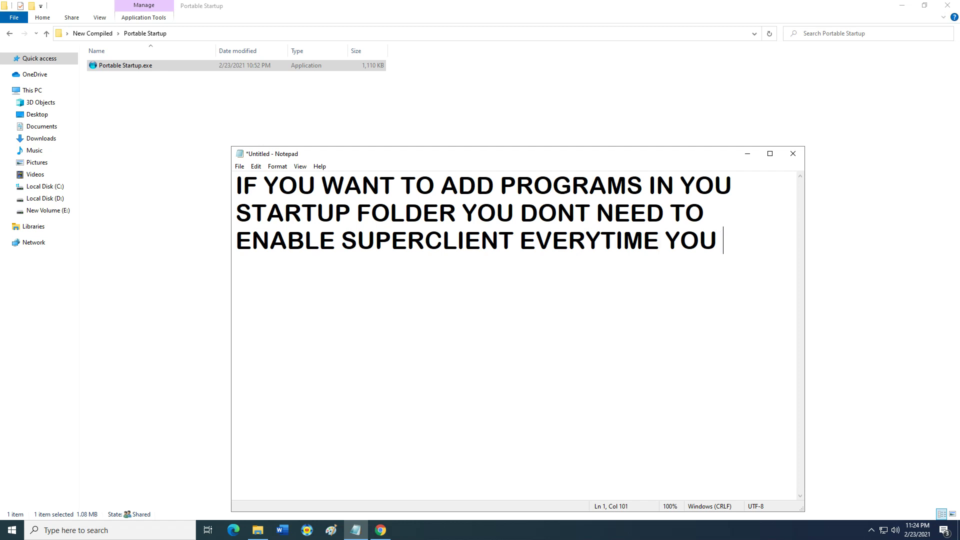
pyautogui.write(' ADD')
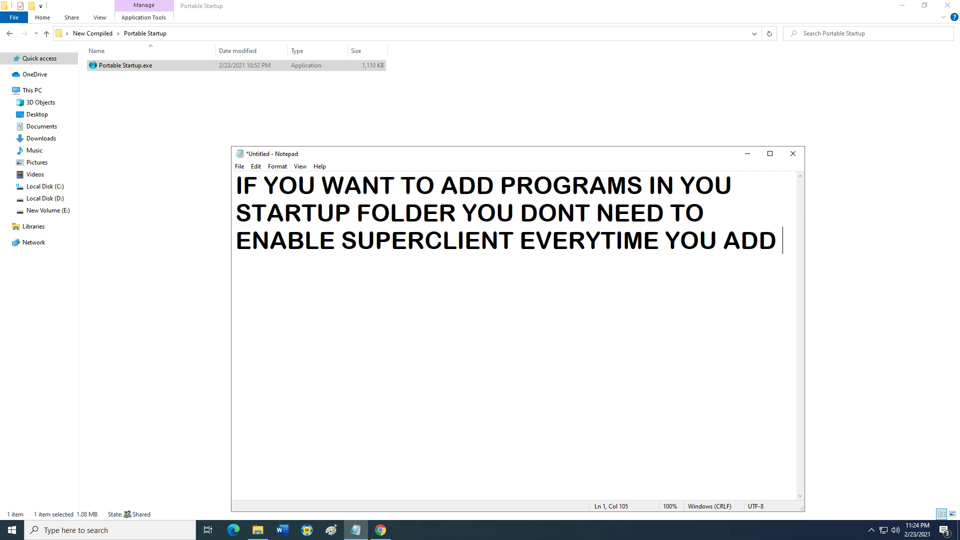
pyautogui.write('>.<')
pyautogui.hotkey('ctrl', 'a')
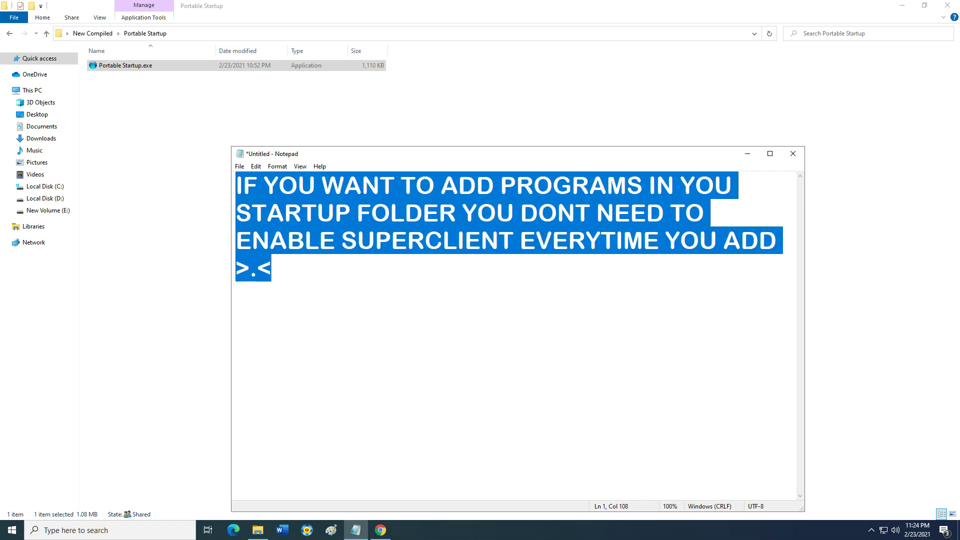
pyautogui.press('BackSpace')
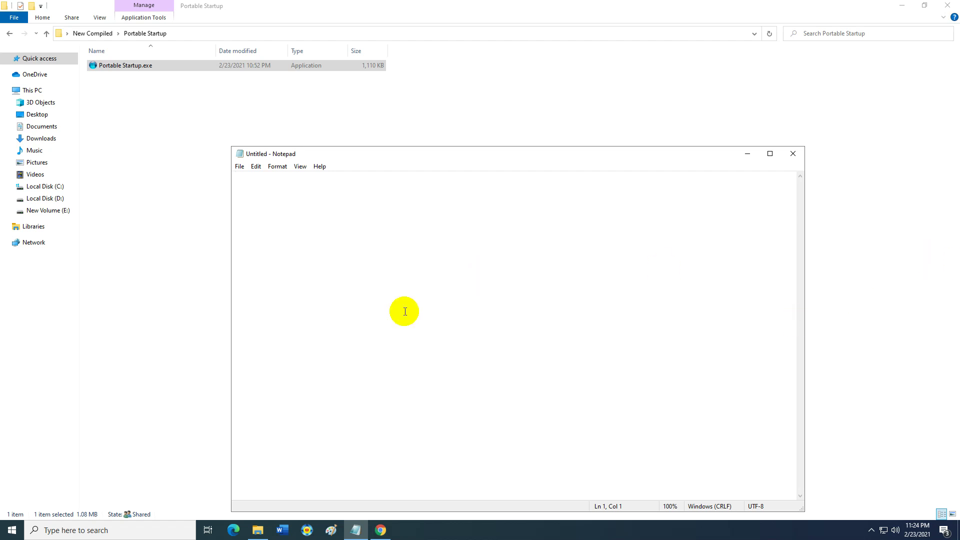
# Step: Type the heading '1ST STEP:' and start a new line
pyautogui.write('1ST TEP')
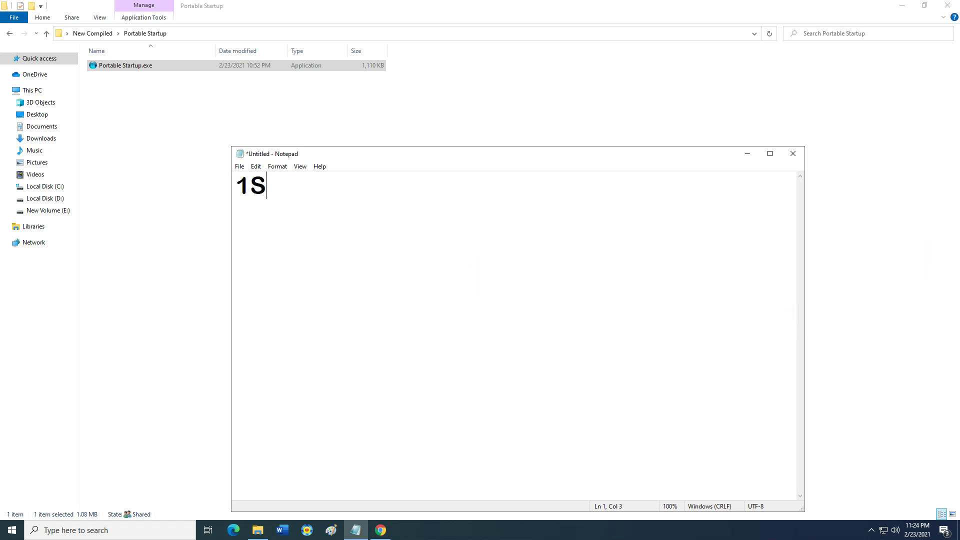
pyautogui.press('BackSpace')
pyautogui.press('BackSpace')
pyautogui.press('BackSpace')
pyautogui.write('STEP:')
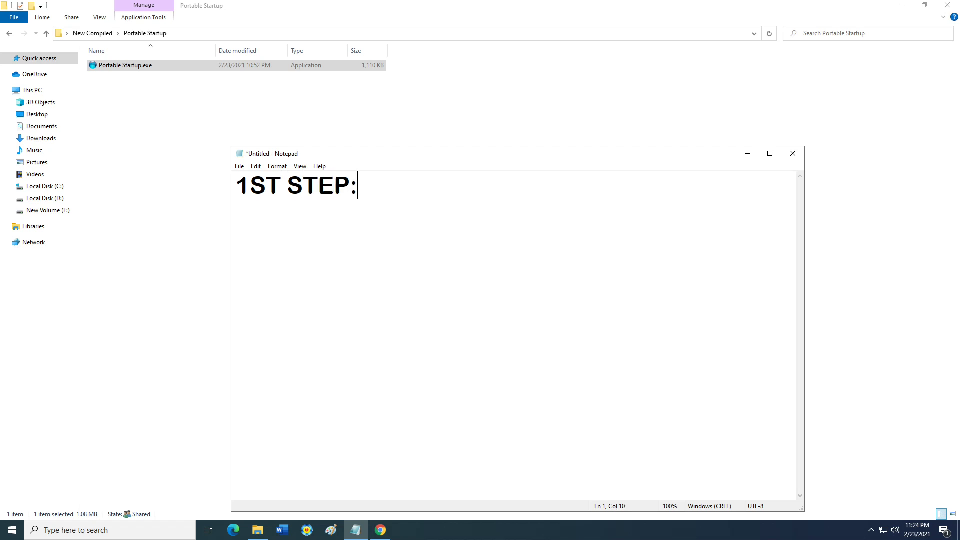
pyautogui.press('Return')
pyautogui.write('U')
pyautogui.press('BackSpace')
# Step: Add the lines 'PASTE PORTABLE STARTUP SOFTWARE IN YOUR GAMEDISK' and 'THEN RUN IT'
pyautogui.write('PO')
pyautogui.press('BackSpace')
pyautogui.write('ASTE PRO')
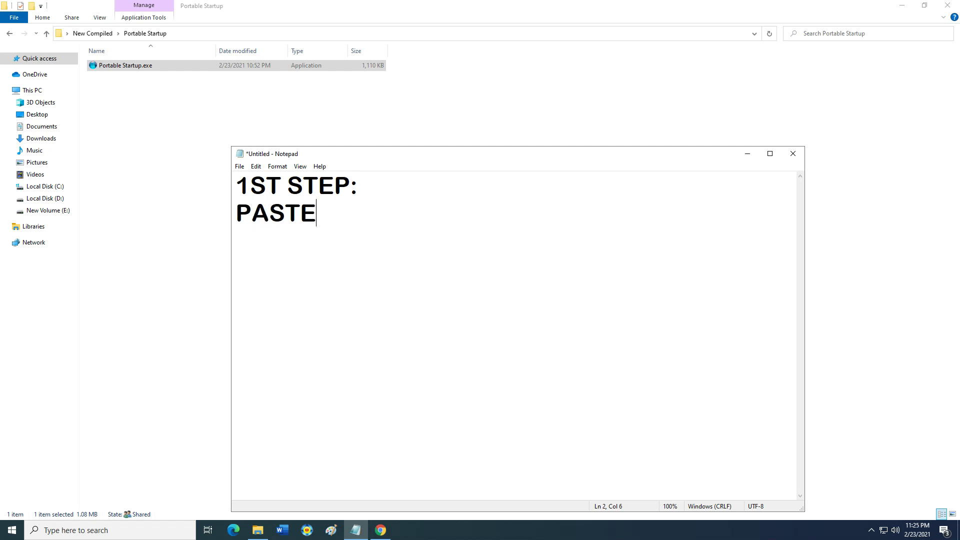
pyautogui.press('BackSpace')
pyautogui.press('BackSpace')
pyautogui.write('ORTABLE S')
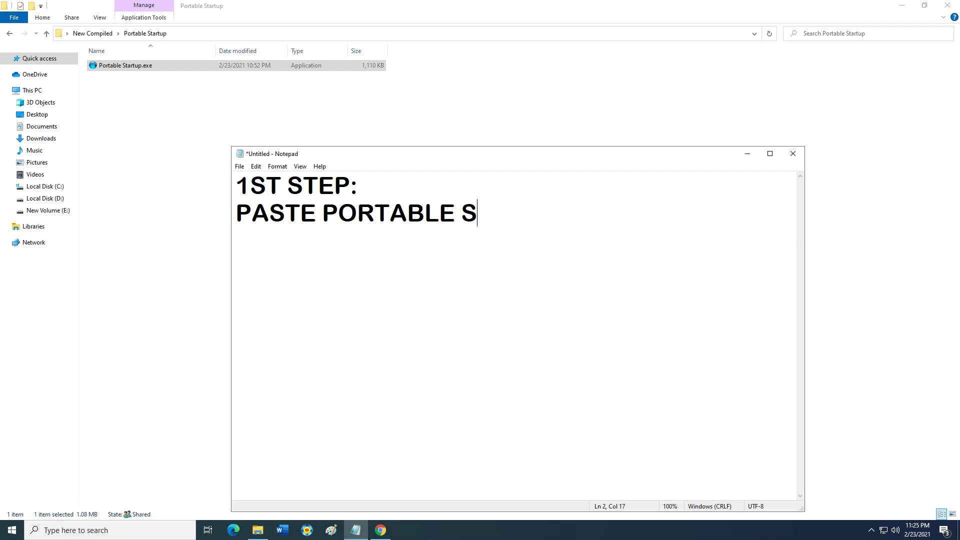
pyautogui.write('TARTUP ')
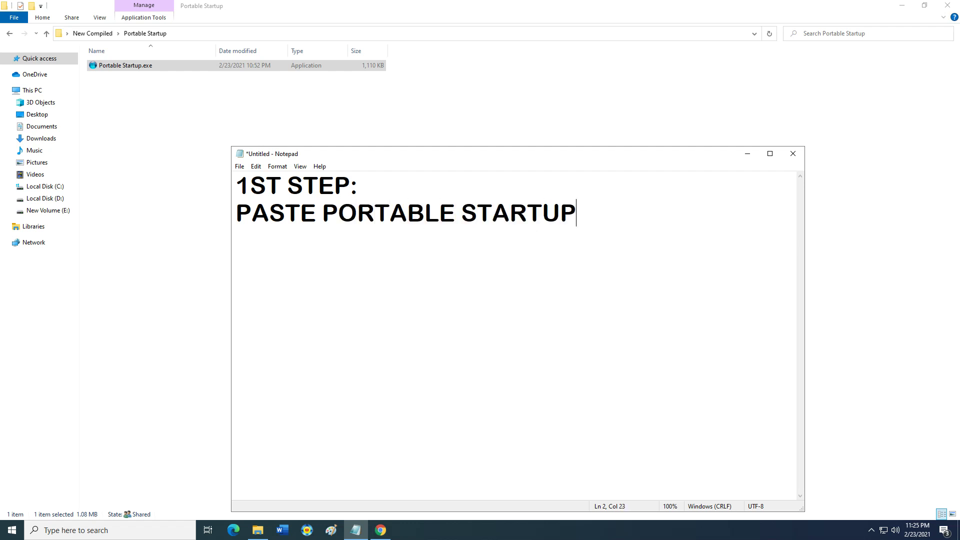
pyautogui.write('SOFT')
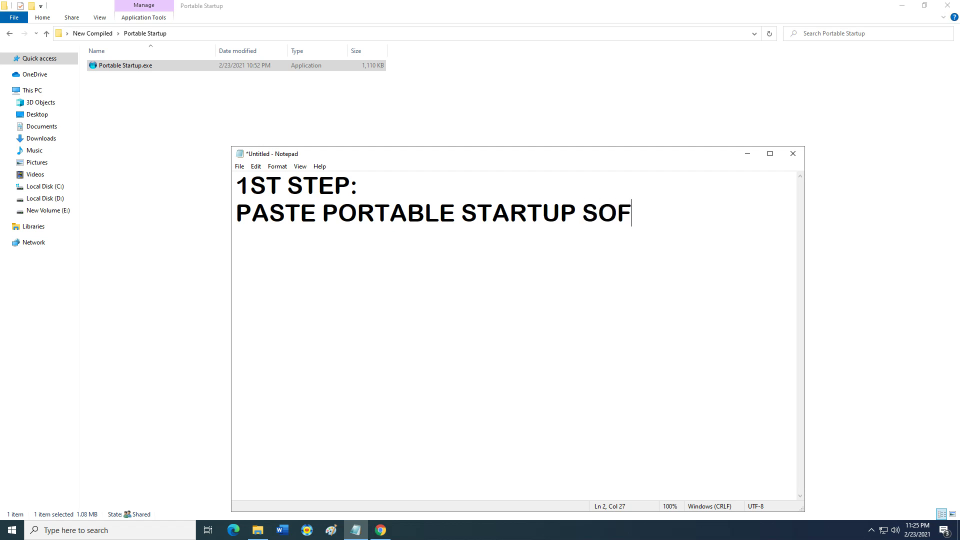
pyautogui.press('BackSpace')
pyautogui.press('BackSpace')
pyautogui.press('BackSpace')
pyautogui.press('BackSpace')
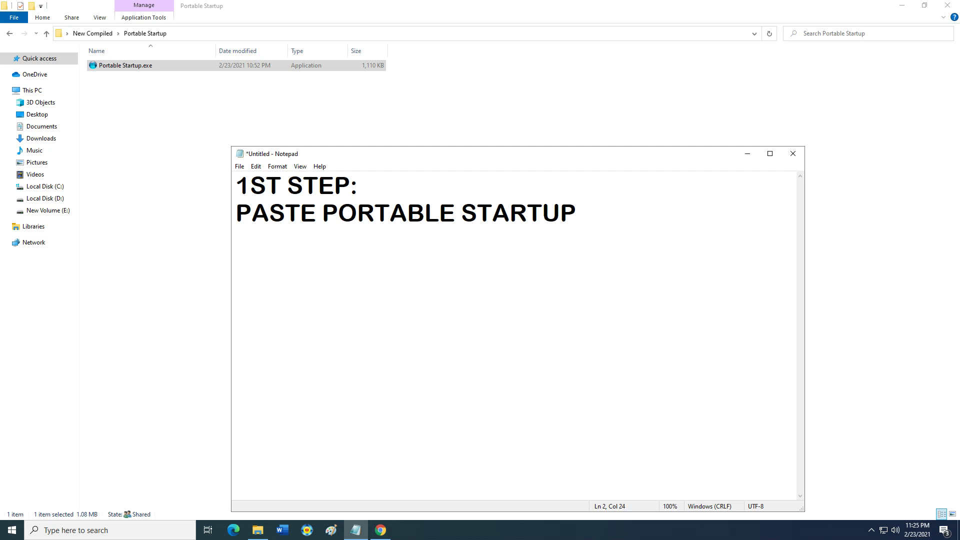
pyautogui.write('SOFTWARE ')
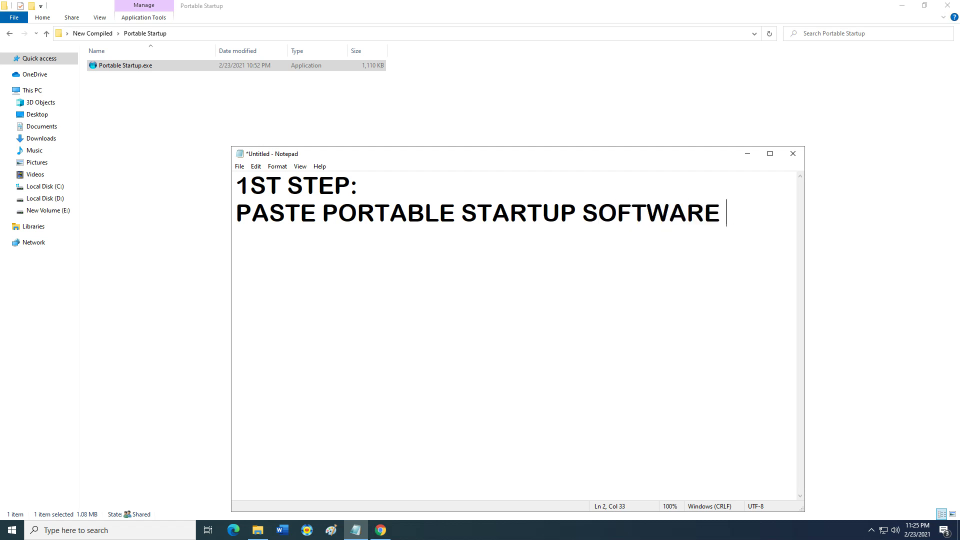
pyautogui.write('IN YOUR GAMEDISK')
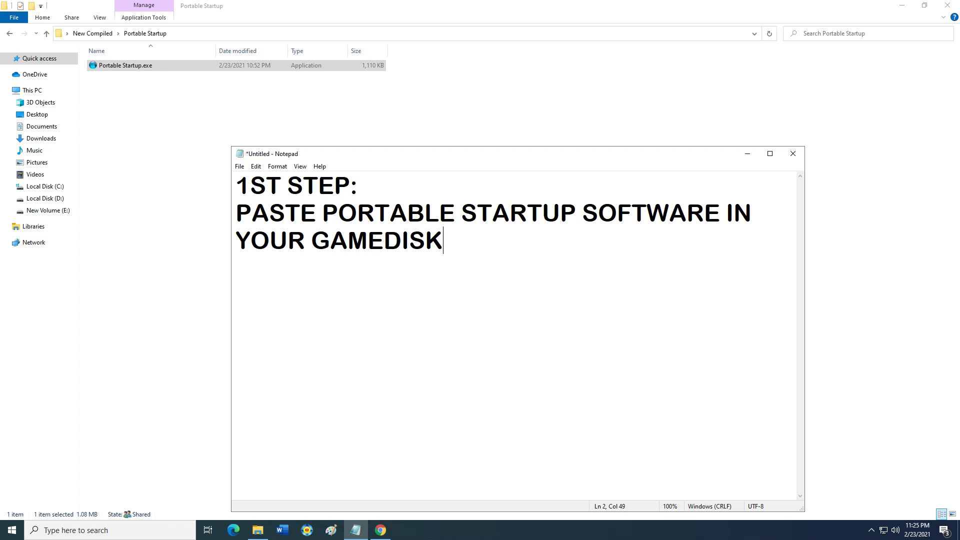
pyautogui.press('Return')
pyautogui.write('THEN')
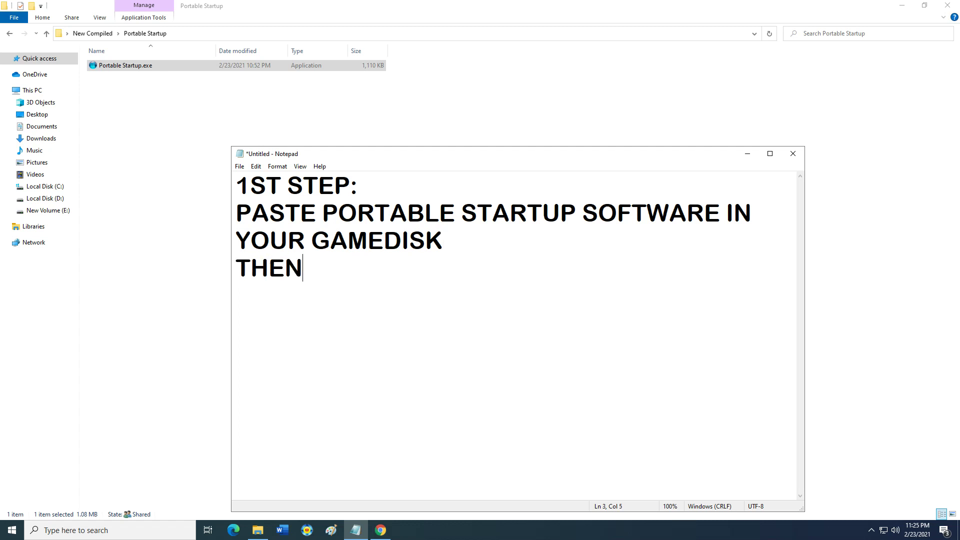
pyautogui.write(' RUN IT')
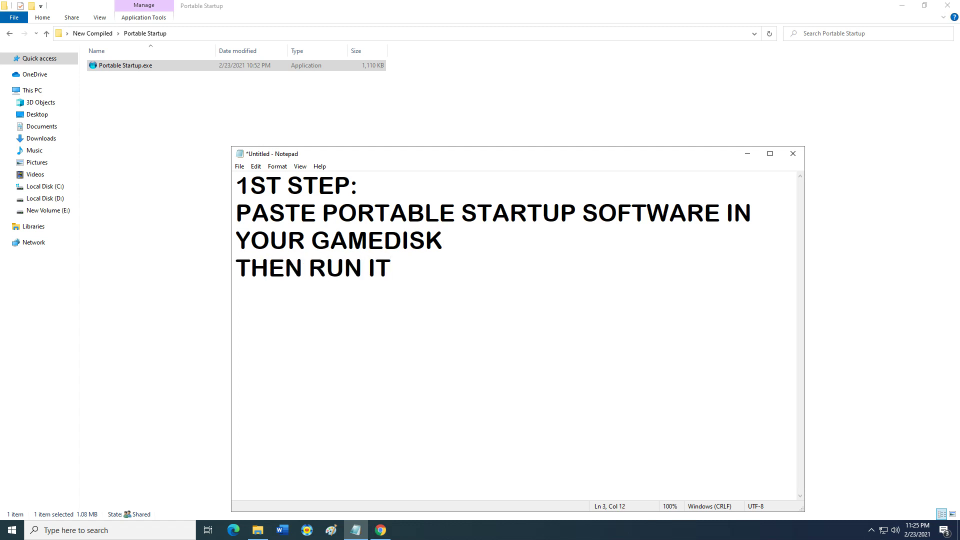
# Step: Run Portable Startup.exe as administrator and open its window from the tray icon
pyautogui.click(140, 65)
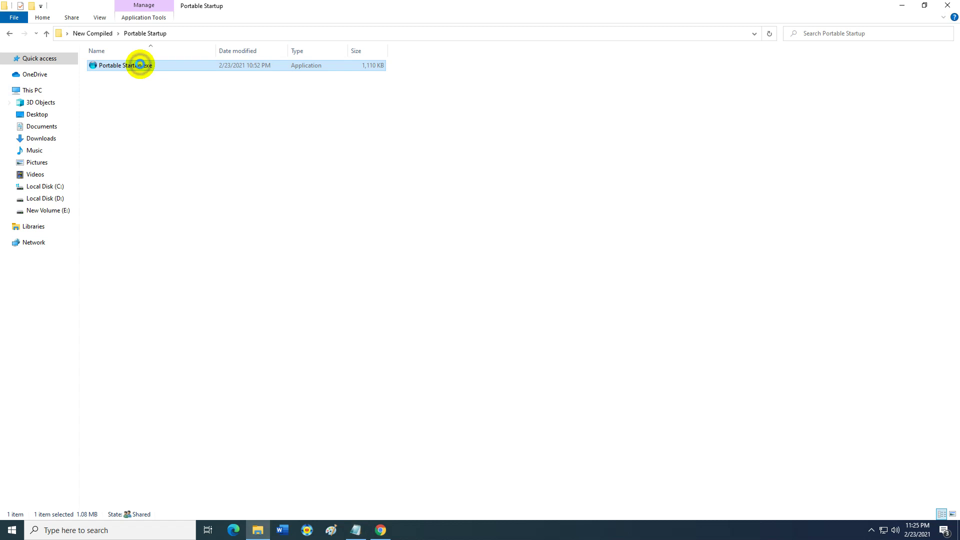
pyautogui.rightClick(140, 65)
pyautogui.click(217, 85)
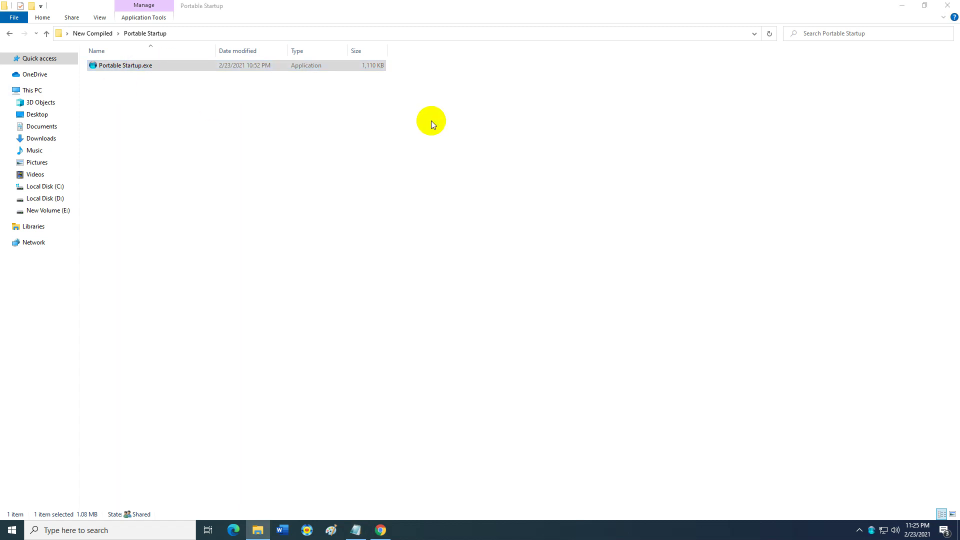
pyautogui.rightClick(873, 531)
pyautogui.click(883, 509)
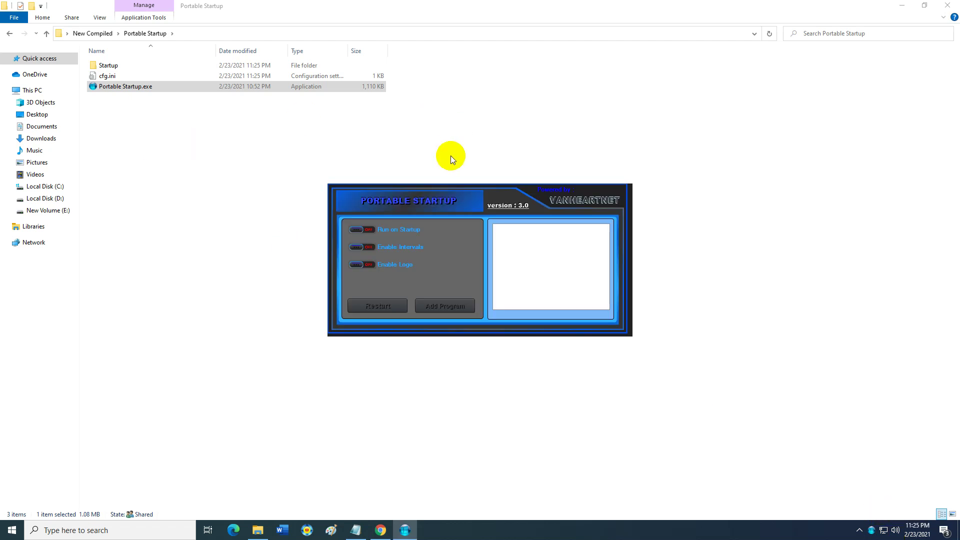
pyautogui.click(357, 529)
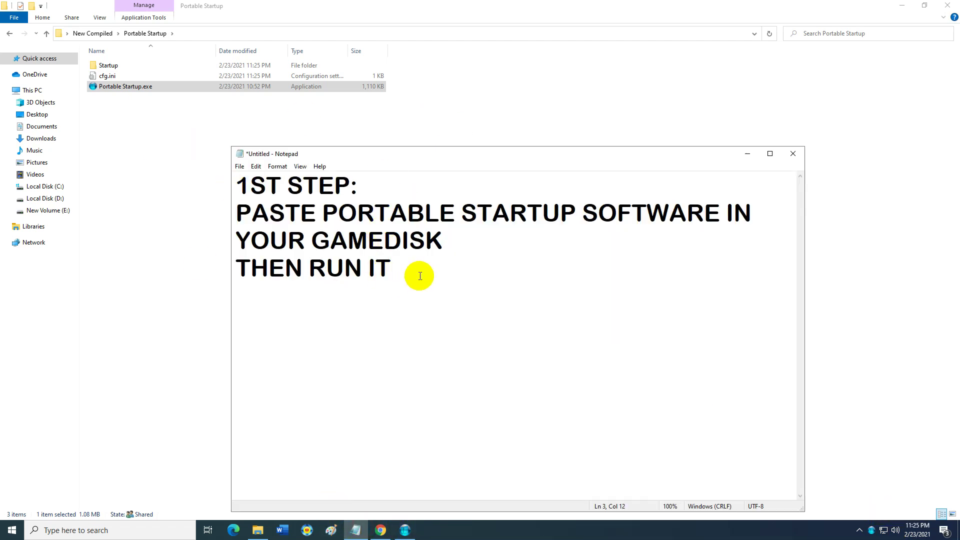
# Step: Add 'IT WILL EXIT AUTOMATICALLY AFTER 5SECS SO CLICK IT QUICKLY ^^', then clear the document
pyautogui.press('Return')
pyautogui.write('IT WI')
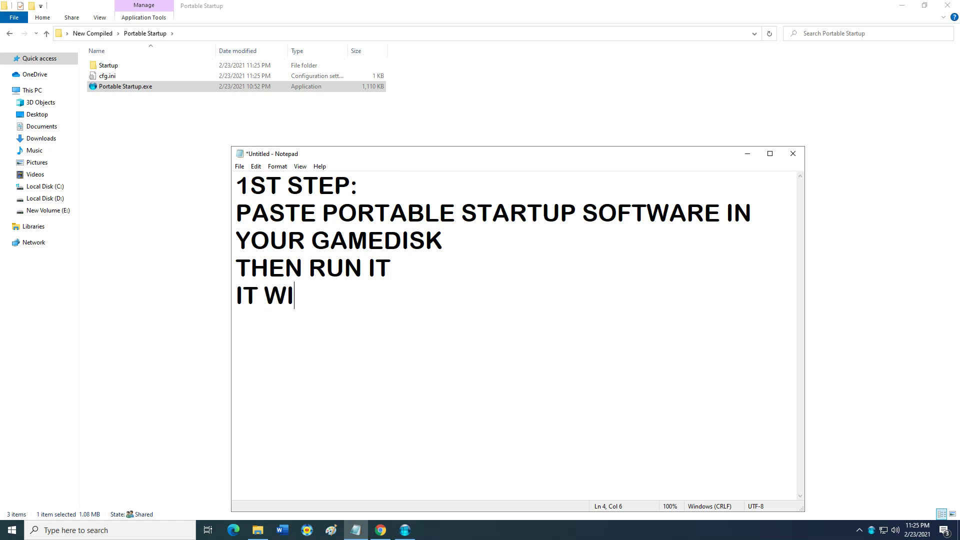
pyautogui.write('LL EXIT ')
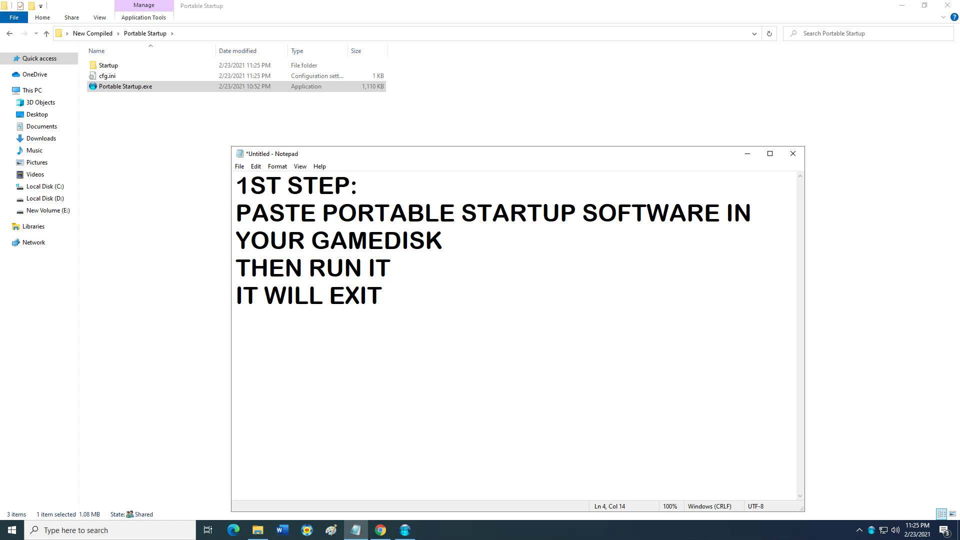
pyautogui.write('AUTON')
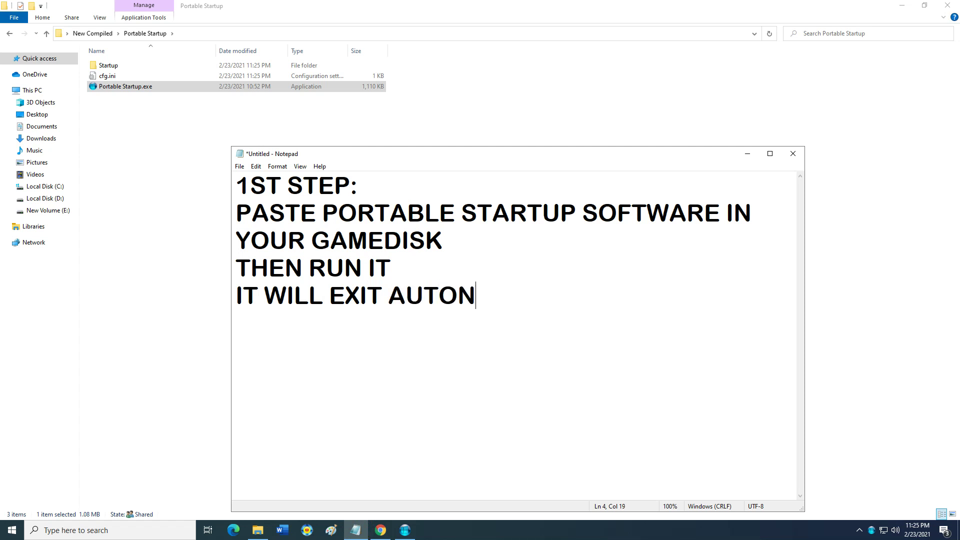
pyautogui.press('BackSpace')
pyautogui.write('MATICALL')
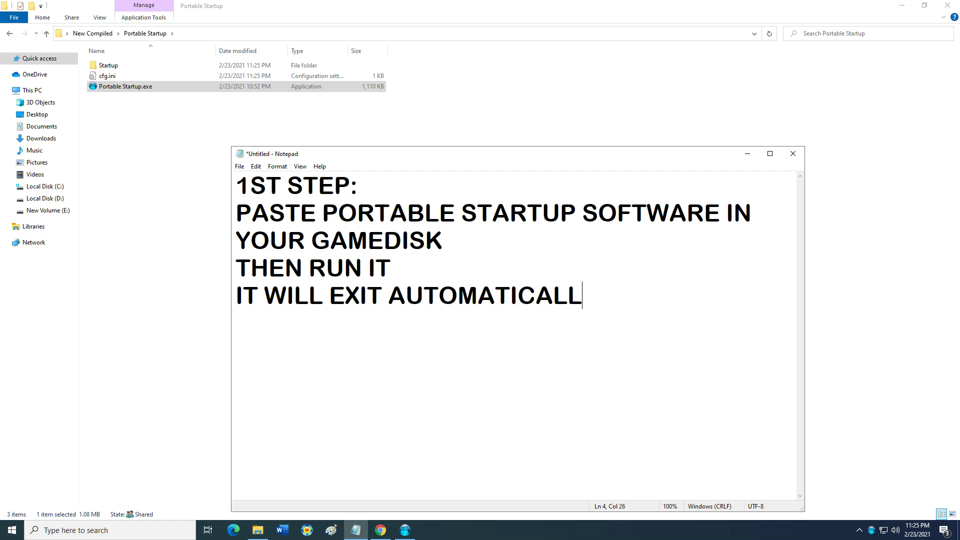
pyautogui.write('Y AFTER ')
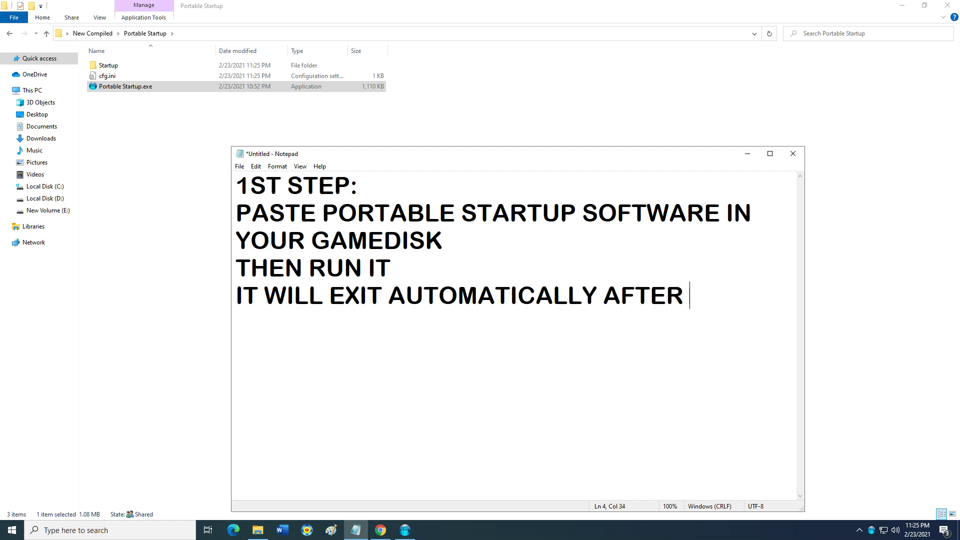
pyautogui.write('5SECS')
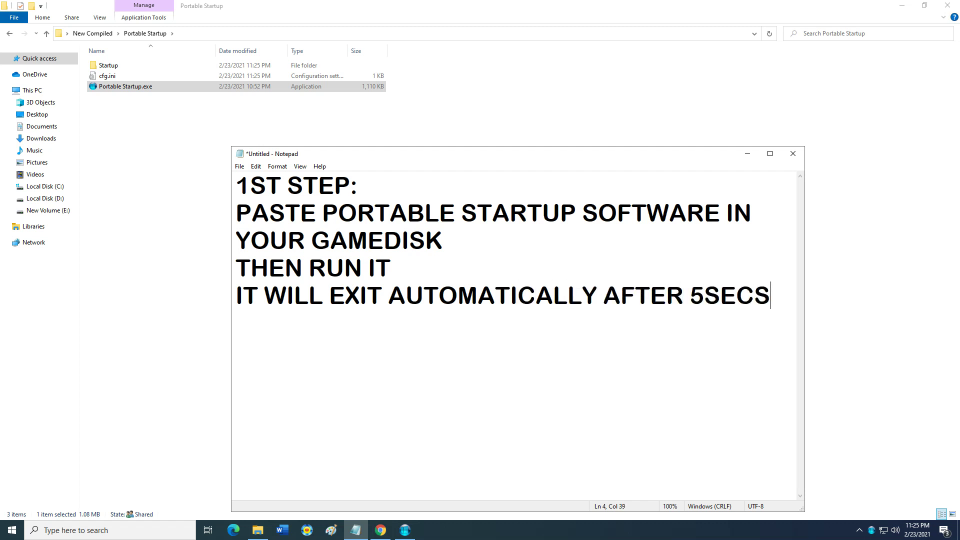
pyautogui.write(' SO CLICK W')
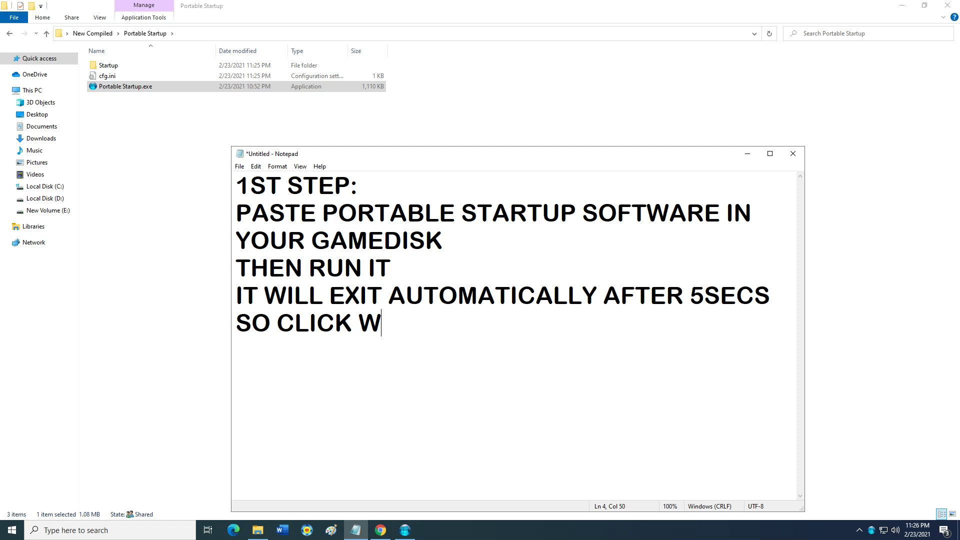
pyautogui.press('BackSpace')
pyautogui.write('U')
pyautogui.press('BackSpace')
pyautogui.write('IT QUIC')
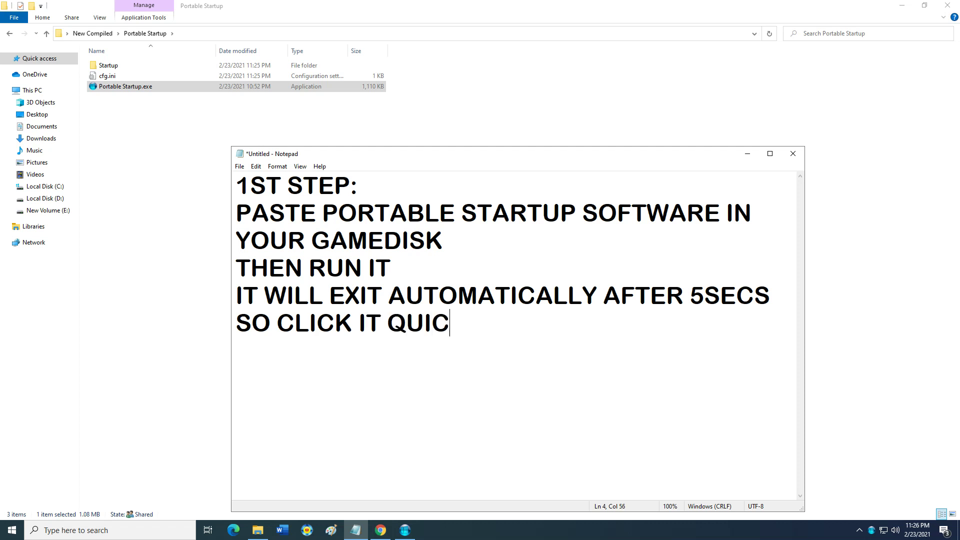
pyautogui.write('KLY ^^')
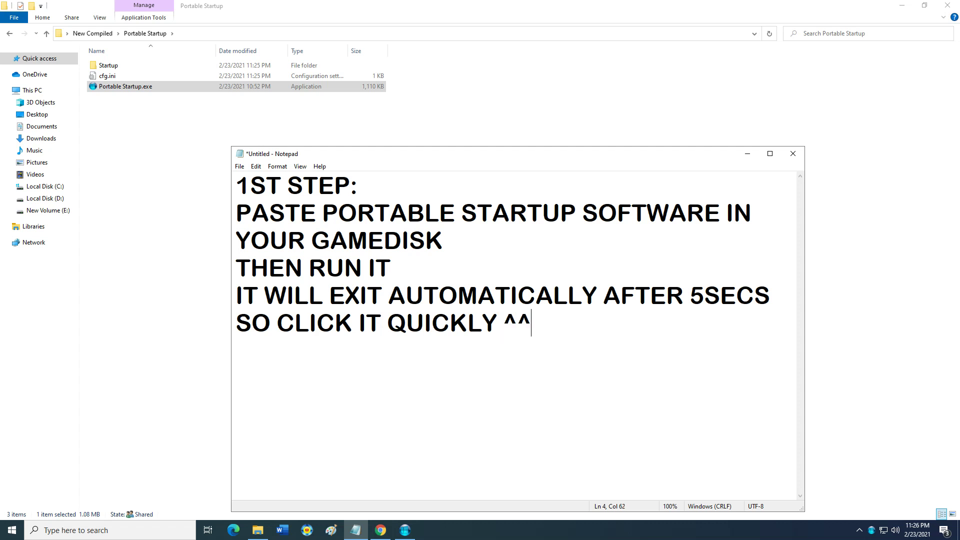
pyautogui.hotkey('ctrl', 'a')
pyautogui.press('Delete')
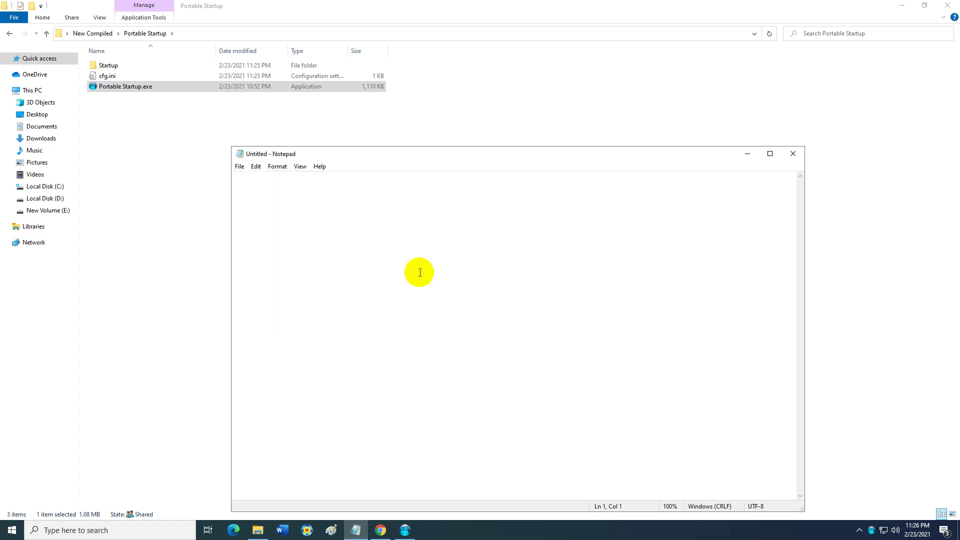
pyautogui.click(405, 530)
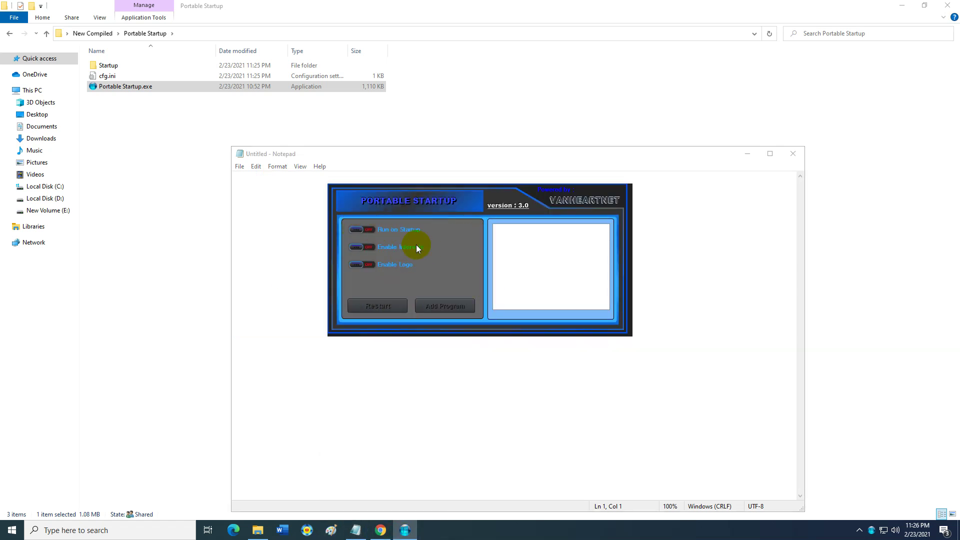
pyautogui.click(442, 205)
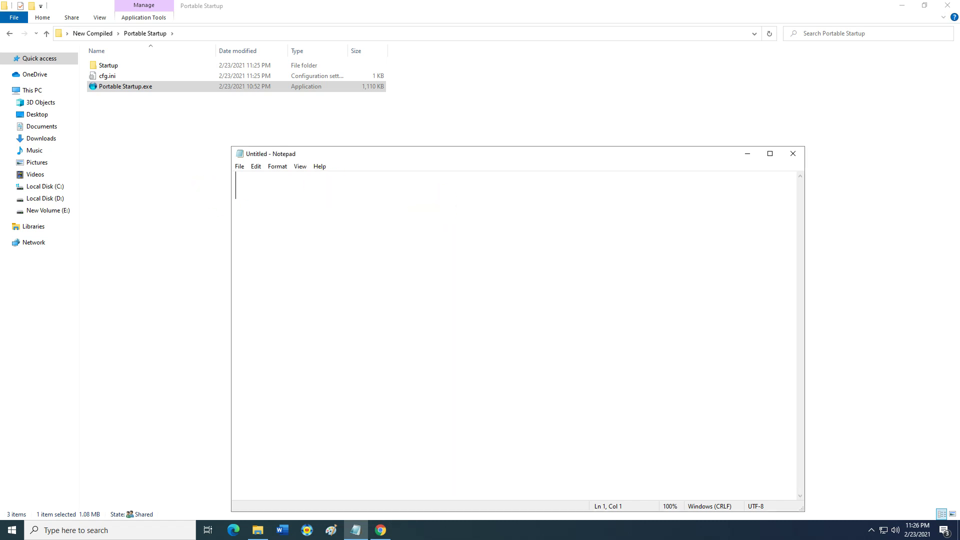
# Step: Type 'THEN ENABLE YOUR SUPERCLIENT JUST ONCE AND LOCATE THE PORTABLE STARTUP AND RUN IT'
pyautogui.write('THEN ENA')
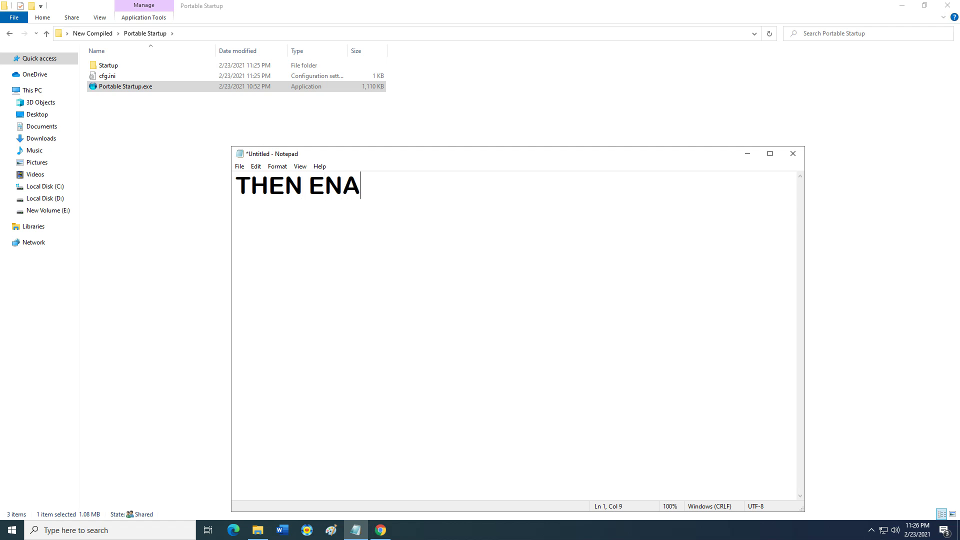
pyautogui.write('BLE YOUR')
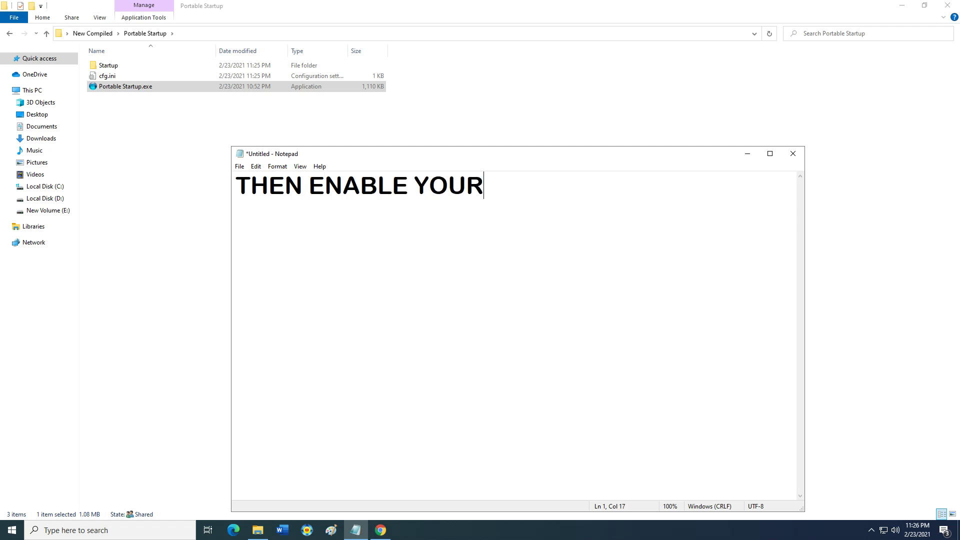
pyautogui.write(' SUPERLIENT')
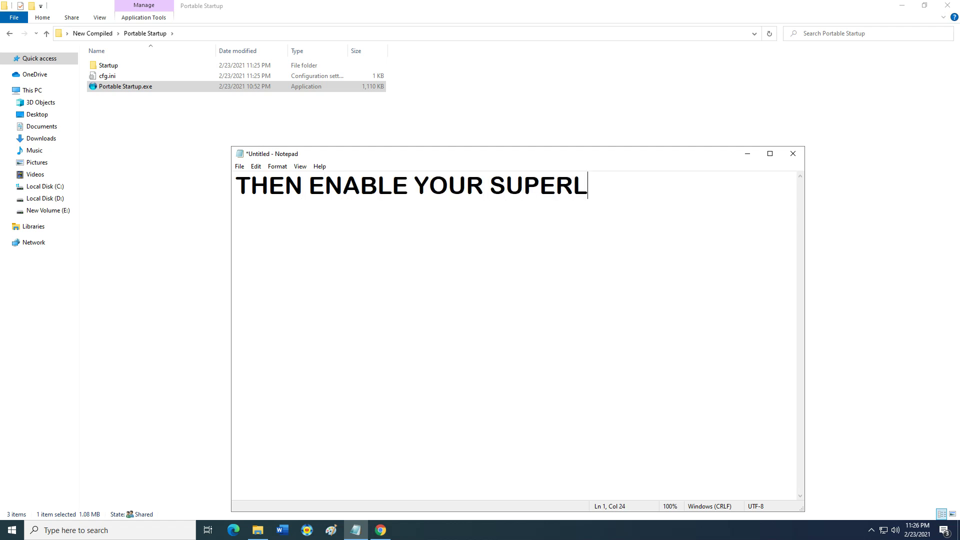
pyautogui.press('BackSpace')
pyautogui.press('BackSpace')
pyautogui.press('BackSpace')
pyautogui.press('BackSpace')
pyautogui.press('BackSpace')
pyautogui.write('CLIENT JUST O')
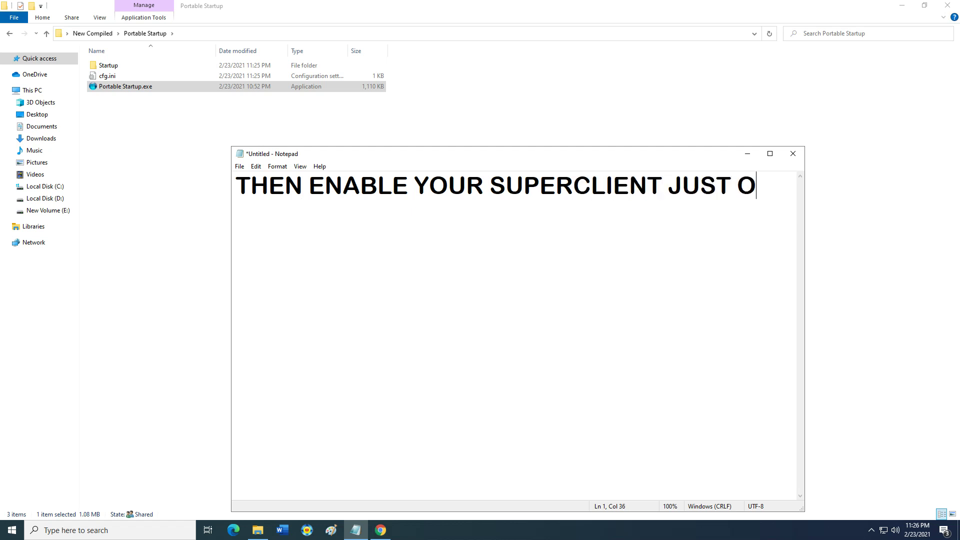
pyautogui.write('NCE')
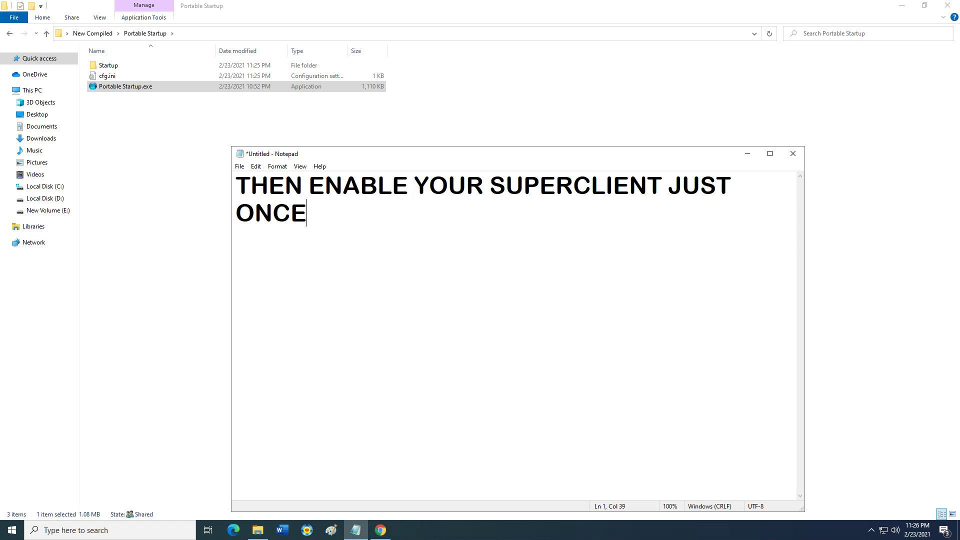
pyautogui.write(' AND ')
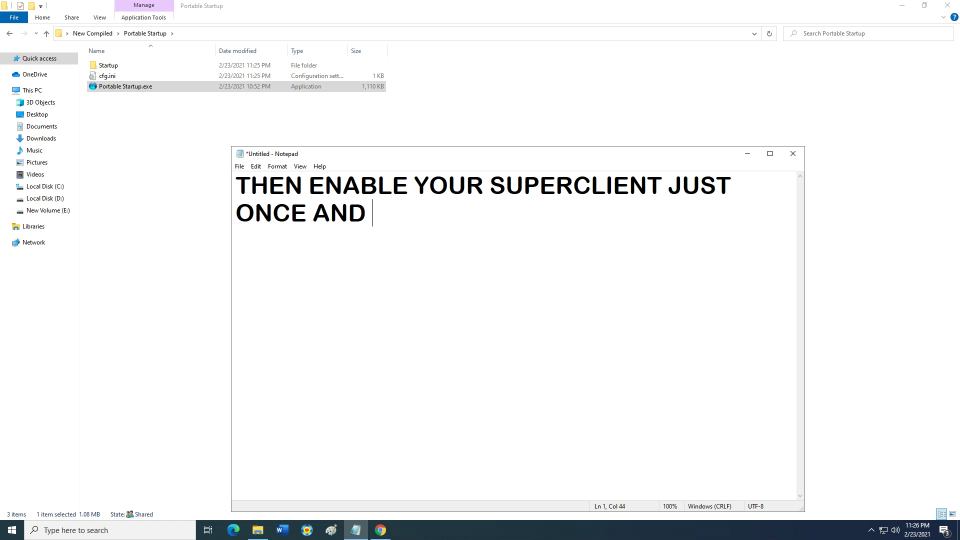
pyautogui.write('LOCATE THE ')
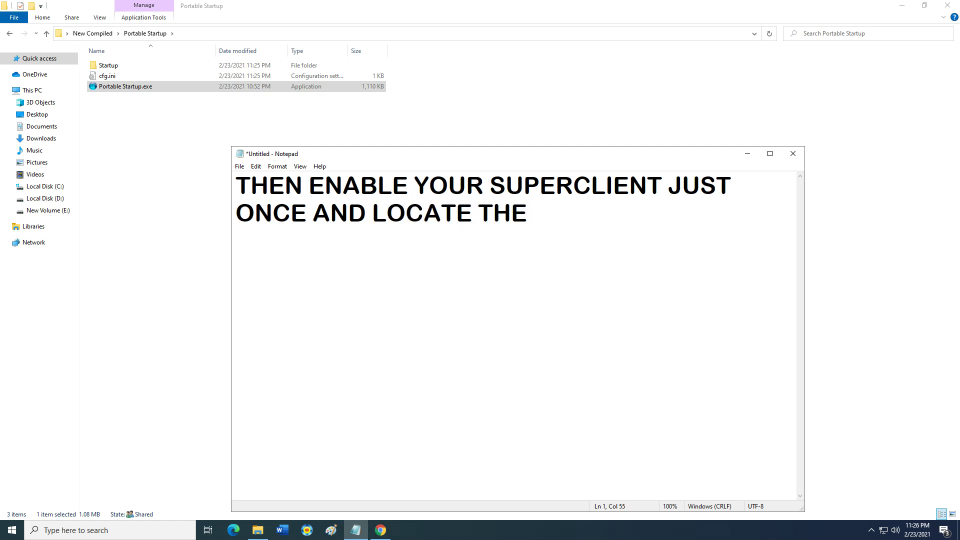
pyautogui.write('PORTABLE STA')
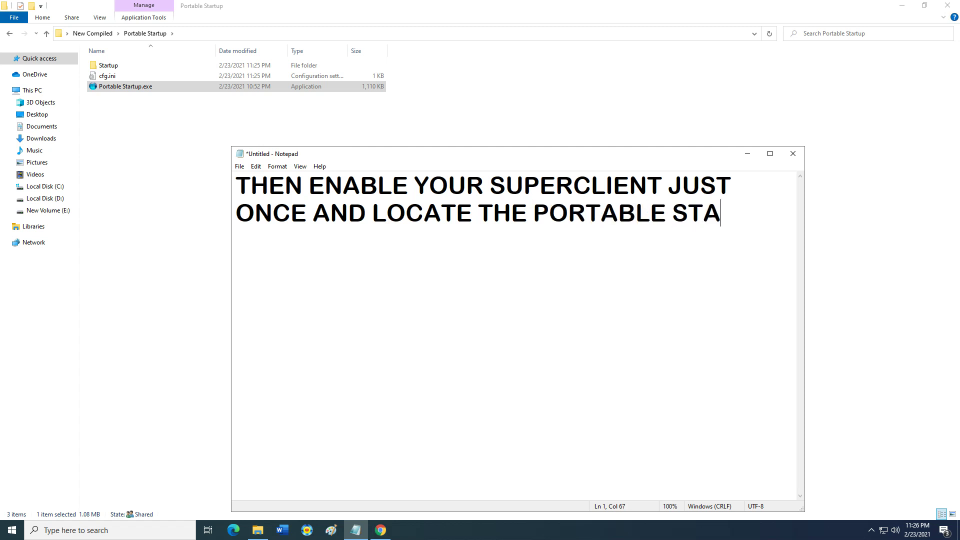
pyautogui.write('RTUP')
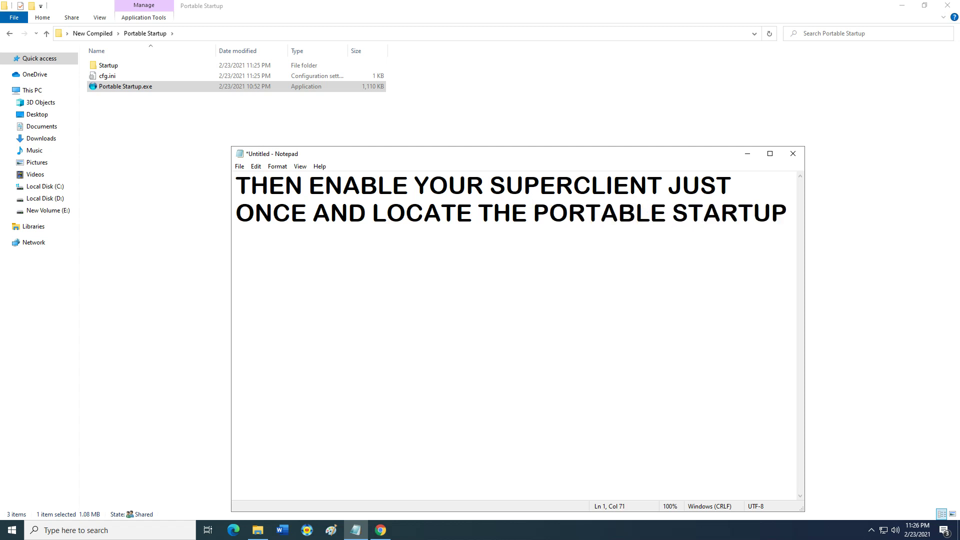
pyautogui.write(' AND RUN IN')
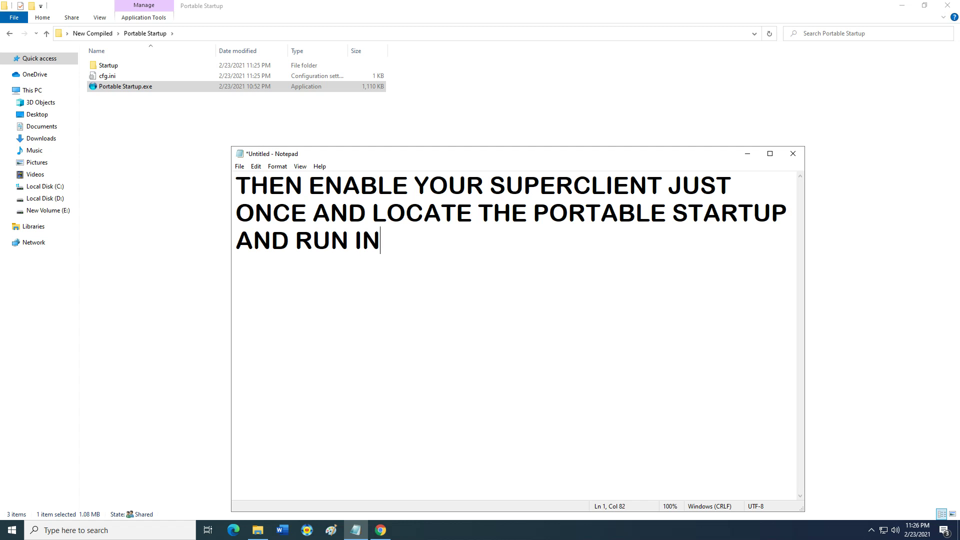
pyautogui.press('BackSpace')
pyautogui.write('T')
# Step: Run Portable Startup.exe as administrator and switch its Run on Startup option ON
pyautogui.click(144, 88)
pyautogui.rightClick(144, 88)
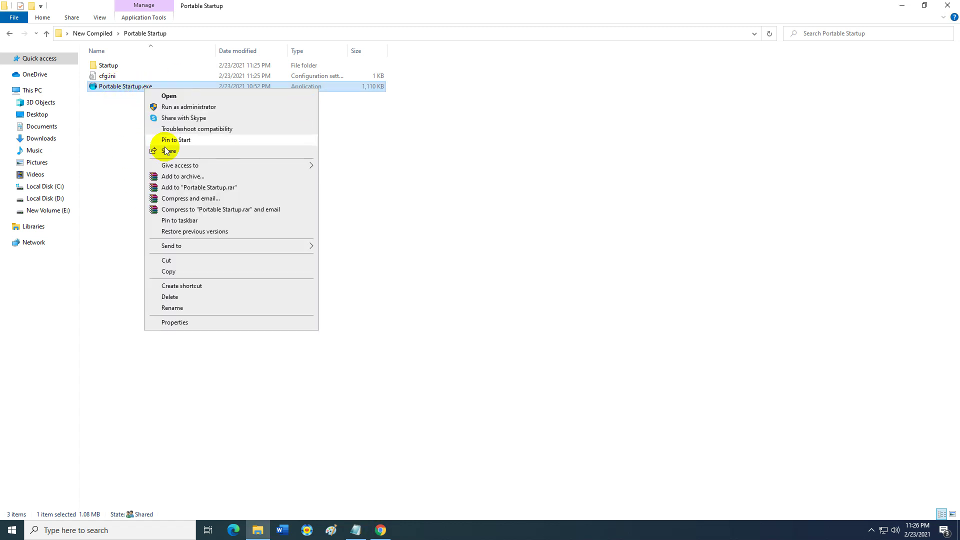
pyautogui.click(190, 105)
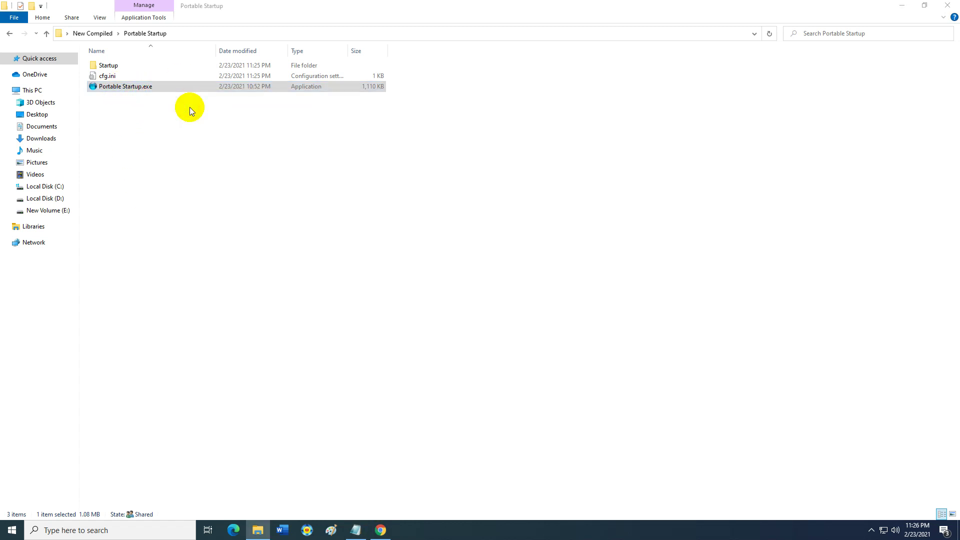
pyautogui.click(872, 530)
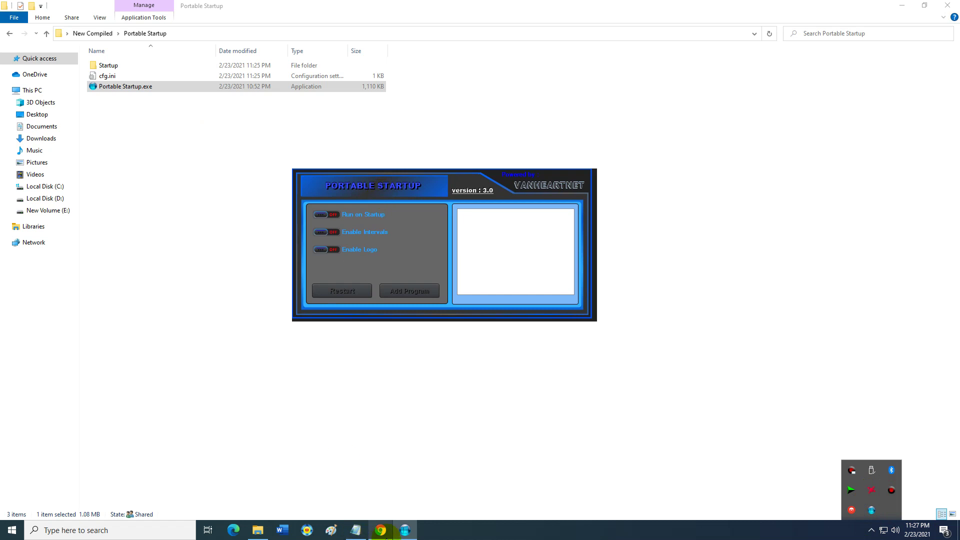
pyautogui.click(401, 189)
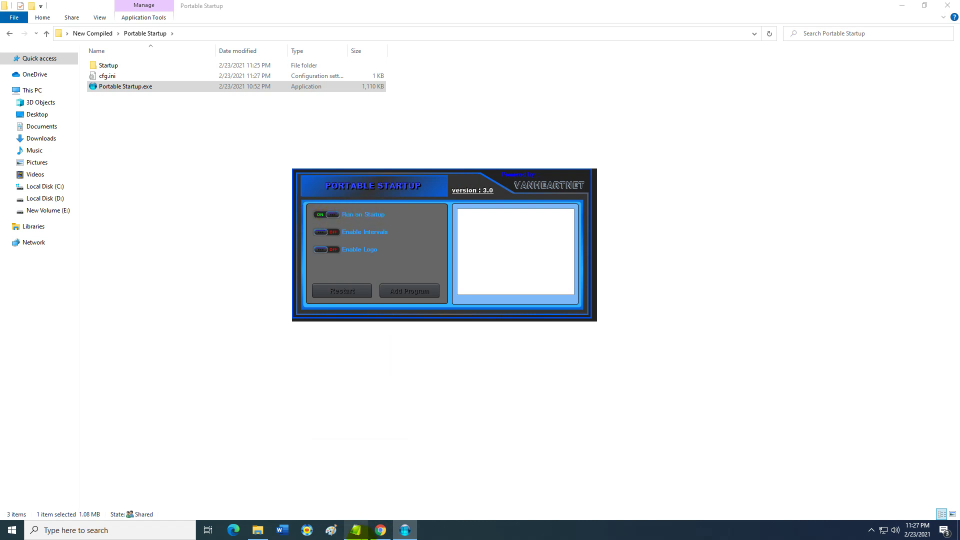
pyautogui.click(358, 531)
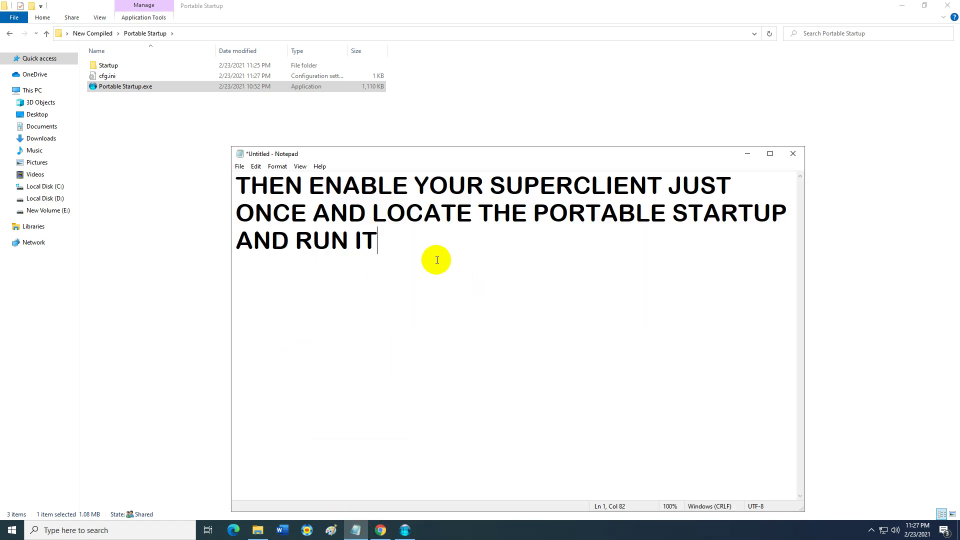
# Step: Replace the page with 'ENABLE RUN ON STARUP SO THAT IT WILL RUN WHEN YOUR CLIENT OPENS...'
pyautogui.hotkey('ctrl', 'a')
pyautogui.press('Delete')
pyautogui.write('ENABL')
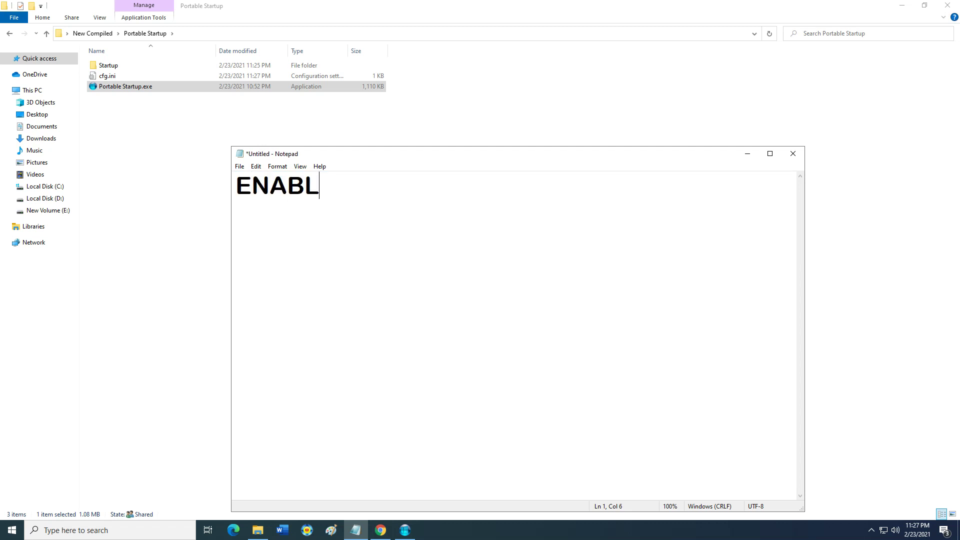
pyautogui.write('E RUN')
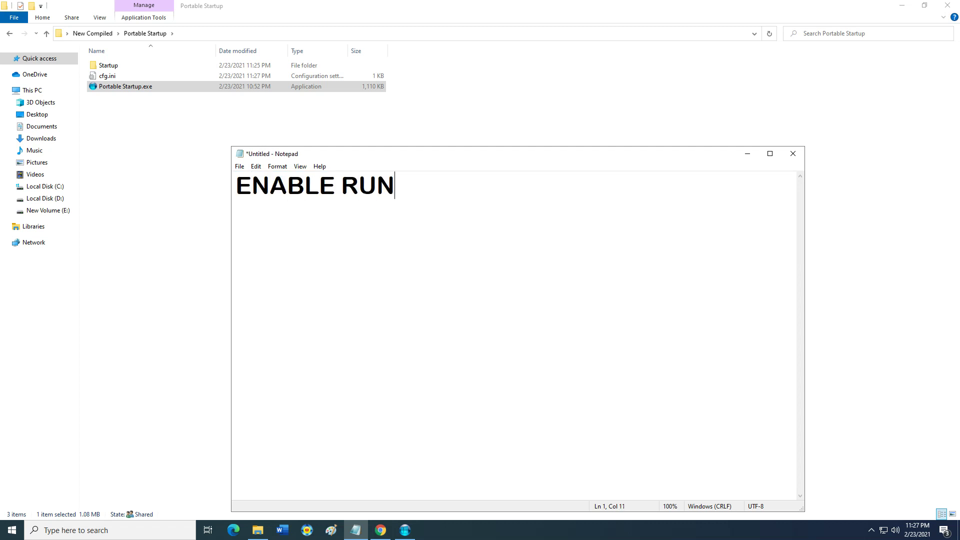
pyautogui.write(' ON STARUP')
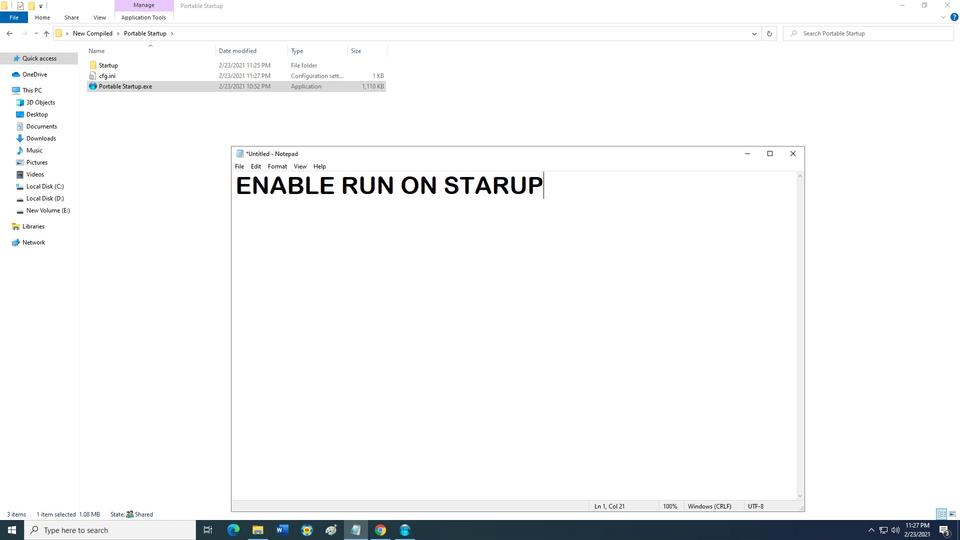
pyautogui.write(' SO THAT I')
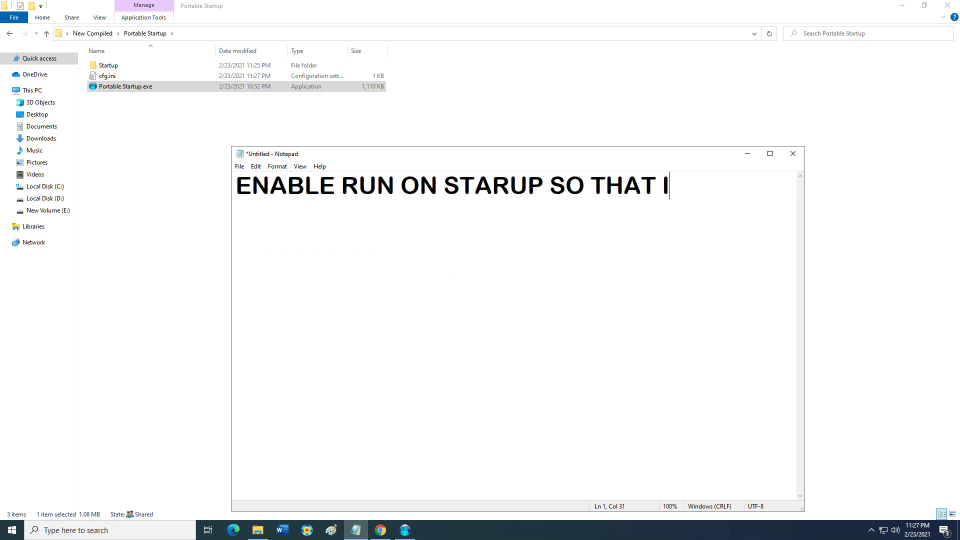
pyautogui.write('T WILL ')
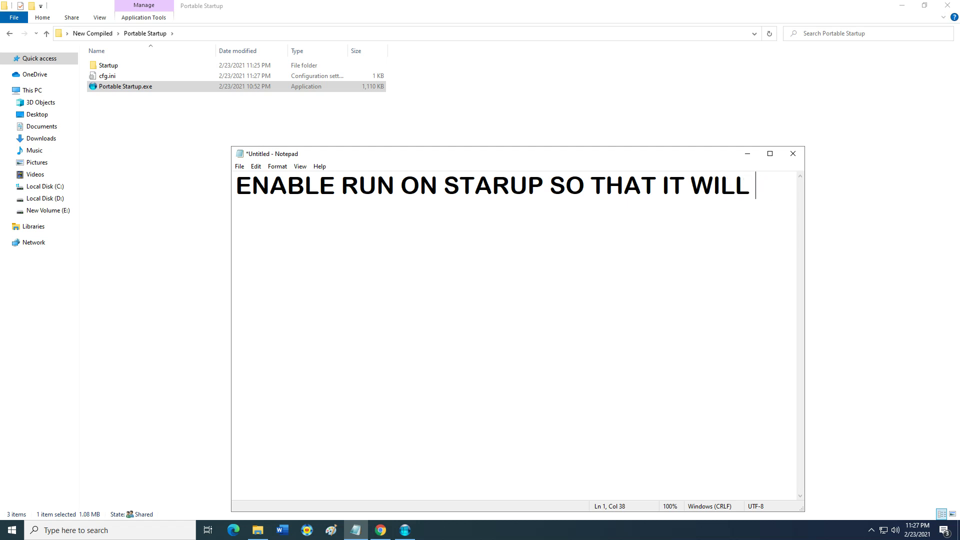
pyautogui.write('RUN ON')
pyautogui.press('BackSpace')
pyautogui.press('BackSpace')
pyautogui.press('BackSpace')
pyautogui.write('WE')
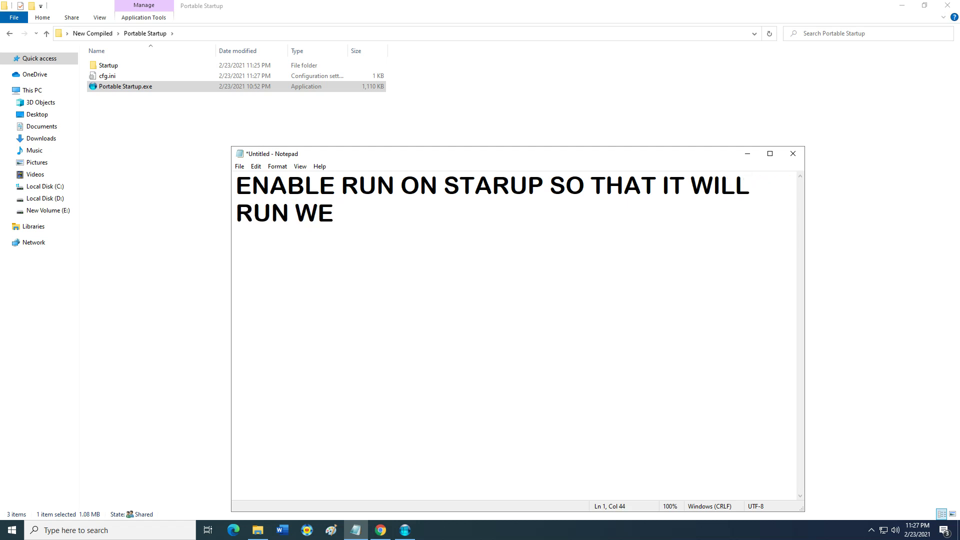
pyautogui.press('BackSpace')
pyautogui.write('HEN ')
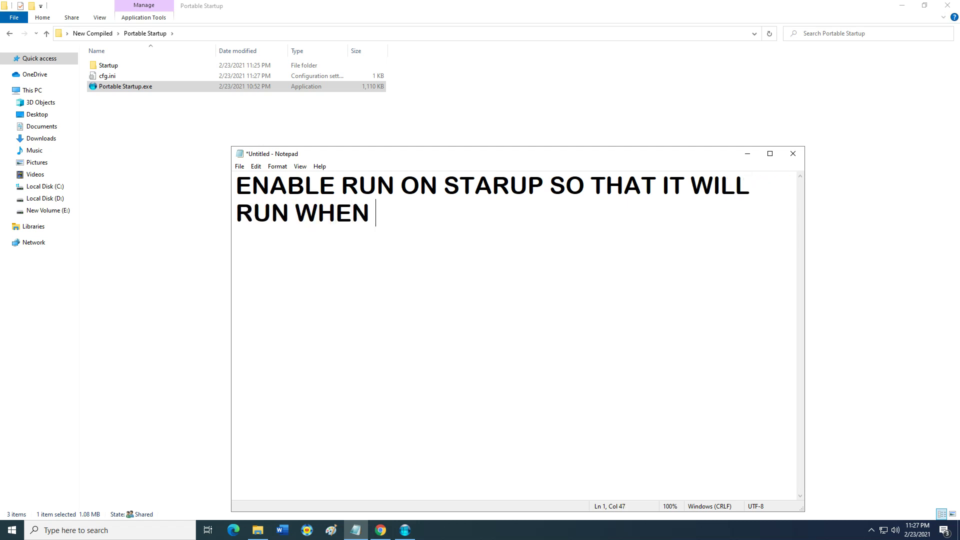
pyautogui.write('YOUR CLIENT')
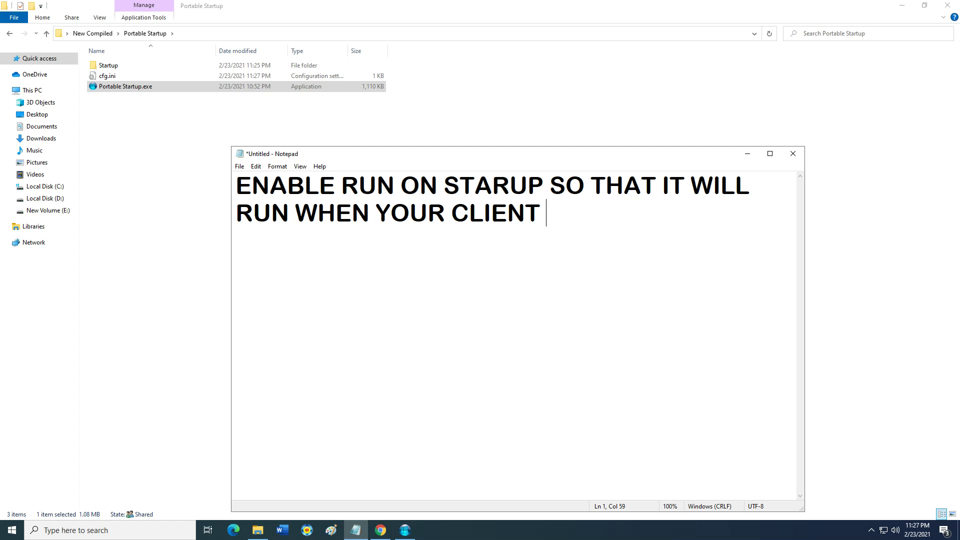
pyautogui.write('OPENS')
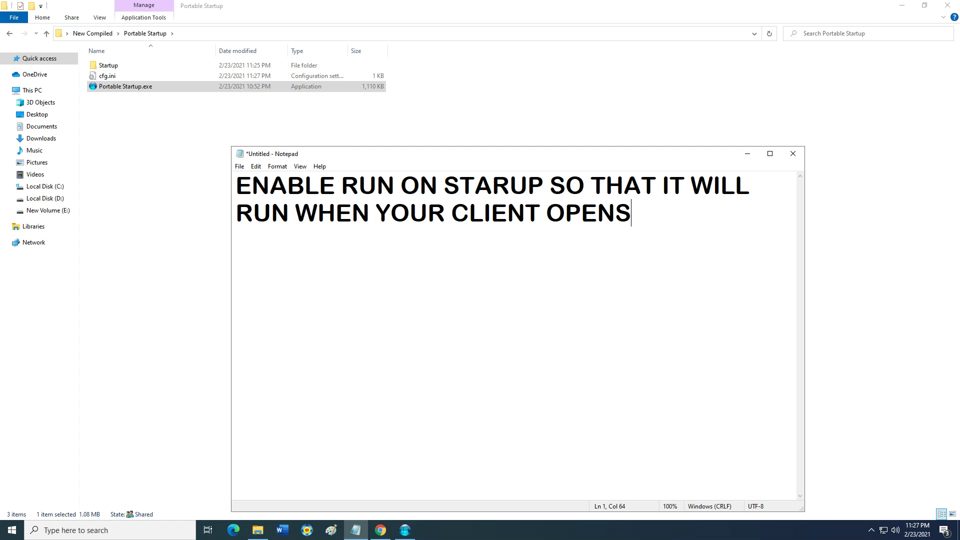
pyautogui.write('...')
# Step: End the previous sentence and clear all text from the note
pyautogui.press('Return')
pyautogui.hotkey('ctrl', 'a')
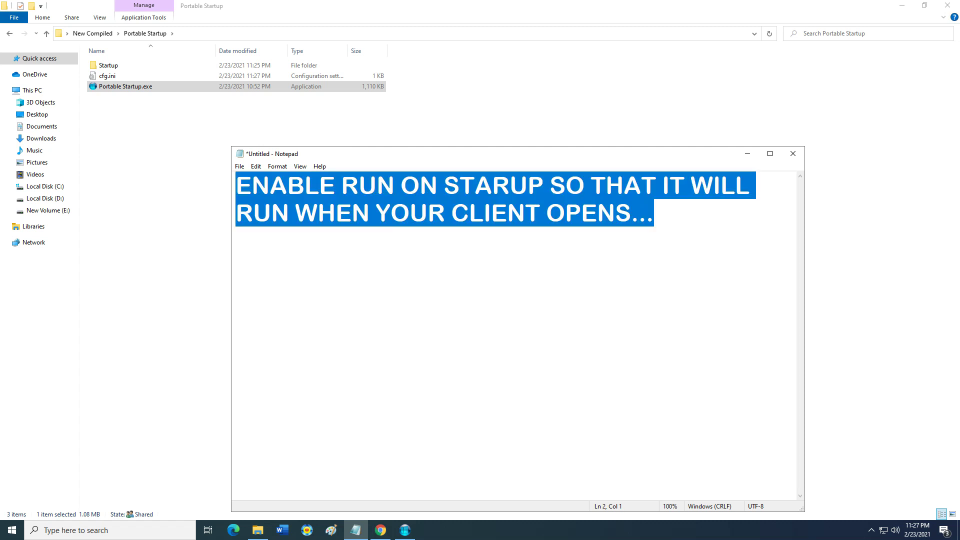
pyautogui.press('BackSpace')
# Step: Write 'THEN RESTART AND DISABLE SUPERCLIENT', then undo it back to a blank page
pyautogui.write('T')
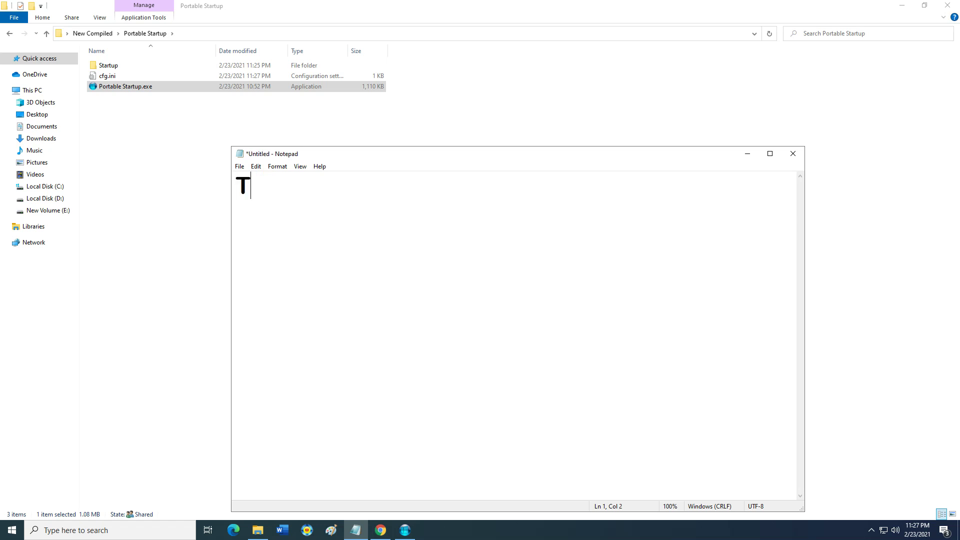
pyautogui.write('HEN DISAN')
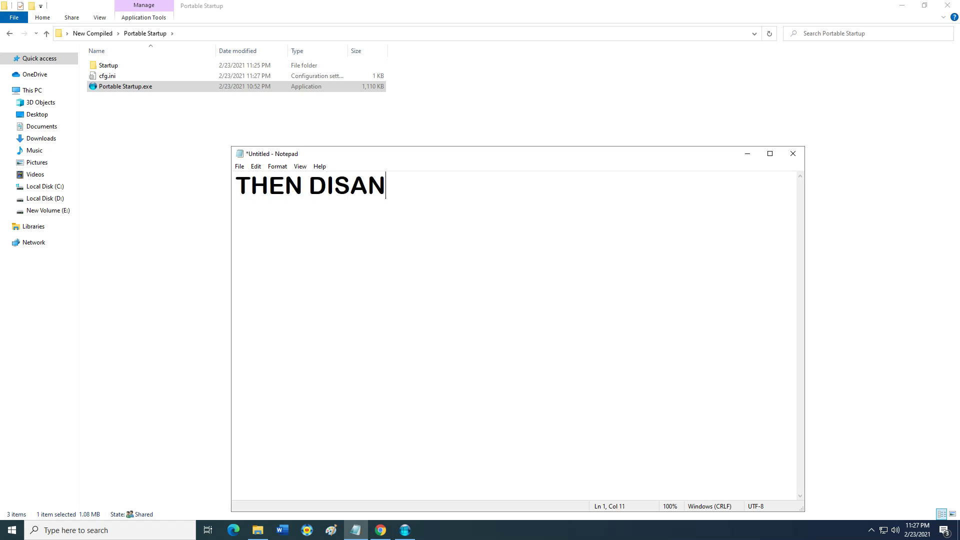
pyautogui.press('BackSpace')
pyautogui.press('BackSpace')
pyautogui.press('BackSpace')
pyautogui.press('BackSpace')
pyautogui.press('BackSpace')
pyautogui.write('R')
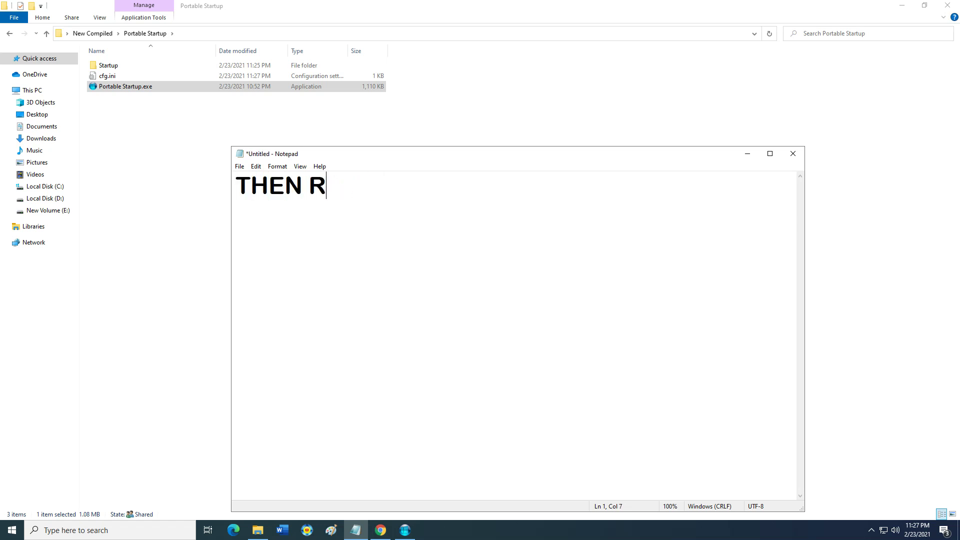
pyautogui.write('ESTART AN')
pyautogui.press('BackSpace')
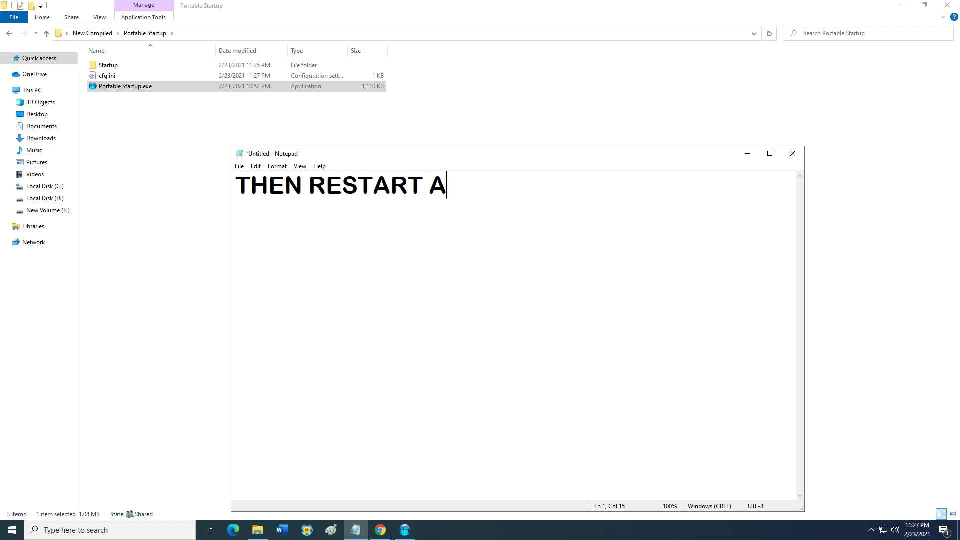
pyautogui.write('ND ')
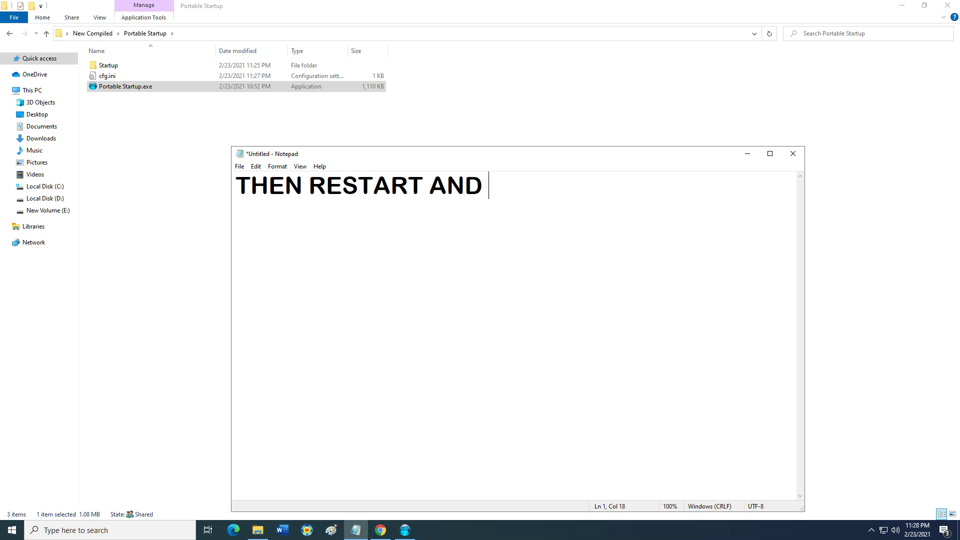
pyautogui.write('DISABLE SUPERCLIENT')
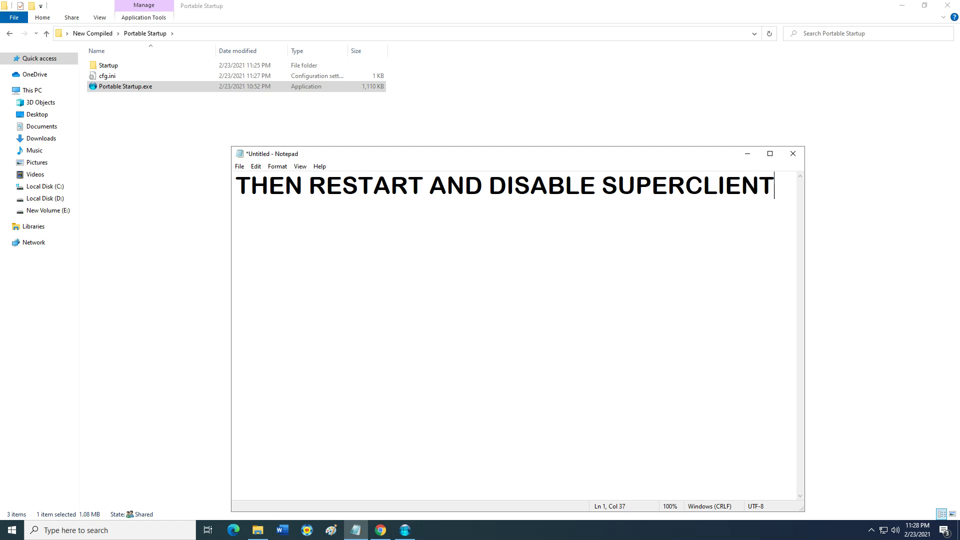
pyautogui.hotkey('ctrl', 'z')
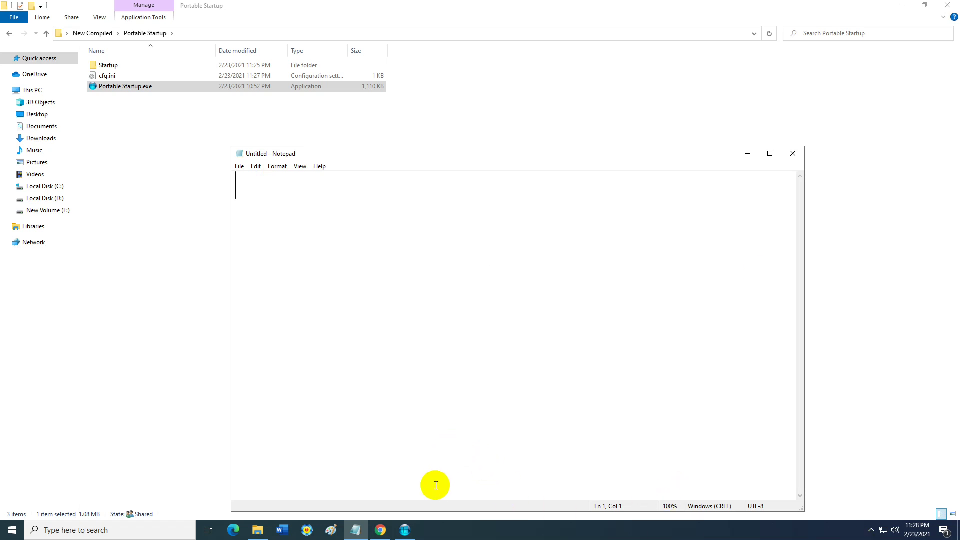
# Step: Type 'ON YOUR SERVER... YOU CANT NOW ADD ALL YOUR PROGRAMS YOU WANT TO ADD ON YOUR CLIENT WITHOUT ENABLING SUPERCLIENT'
pyautogui.write('ON YOUR SE')
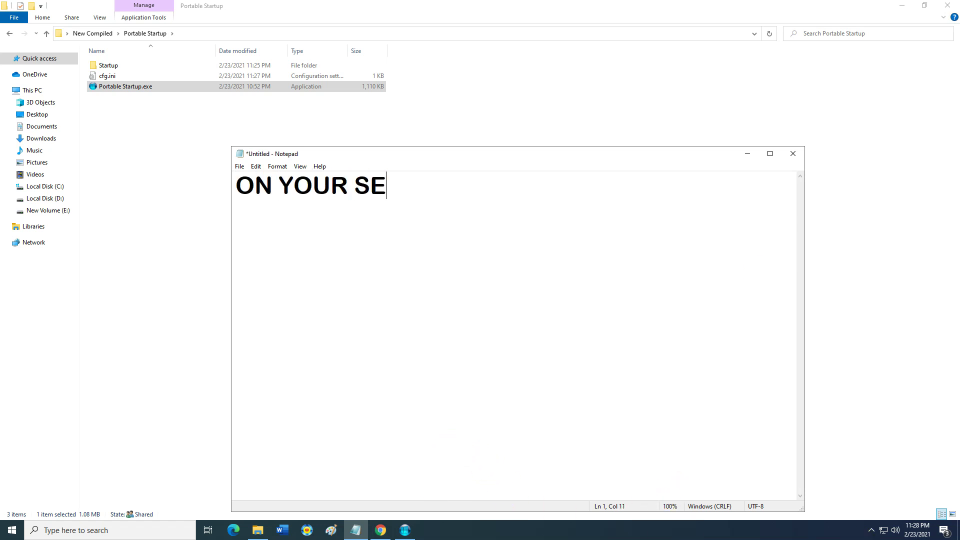
pyautogui.write('RVER')
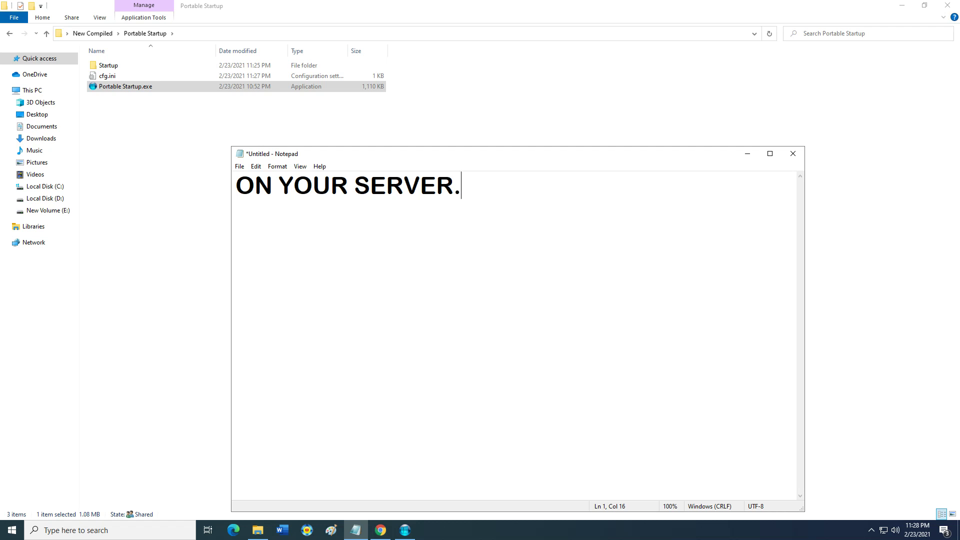
pyautogui.write('... YOU ')
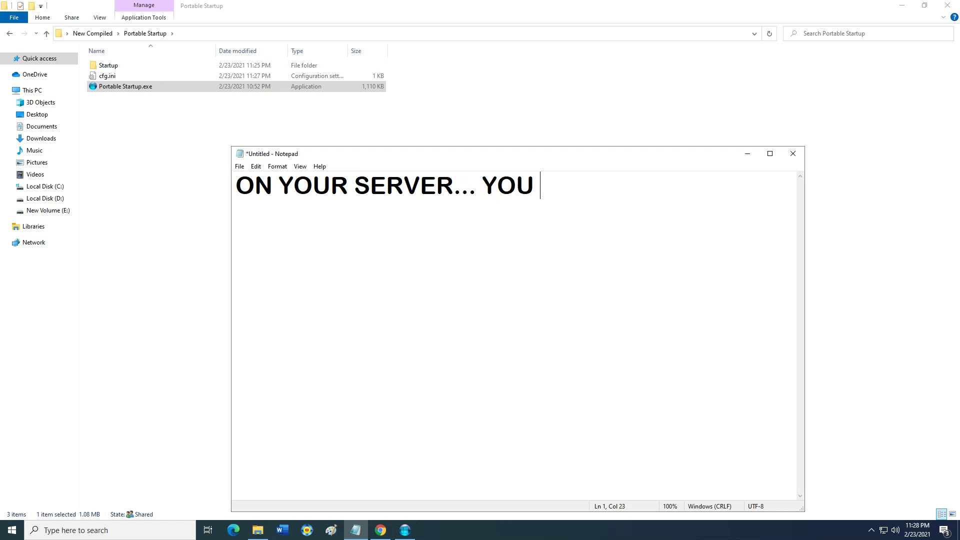
pyautogui.write('CANT NOW AD')
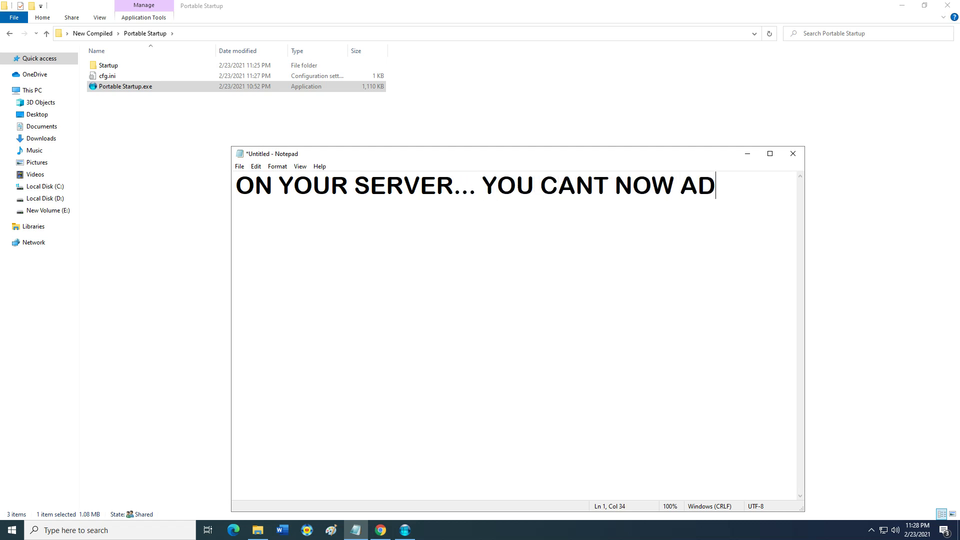
pyautogui.write('D ALL YOU')
pyautogui.press('BackSpace')
pyautogui.write('R')
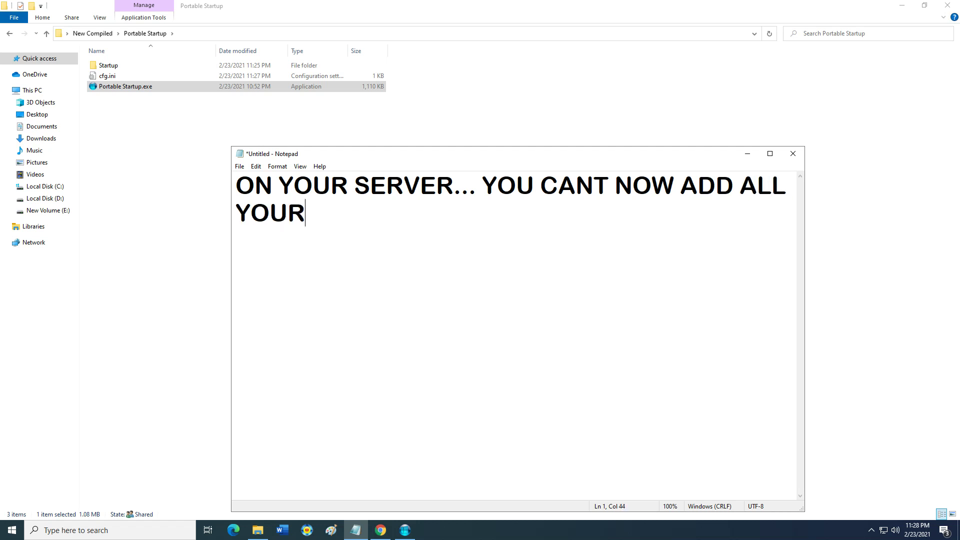
pyautogui.write(' PROGRAM')
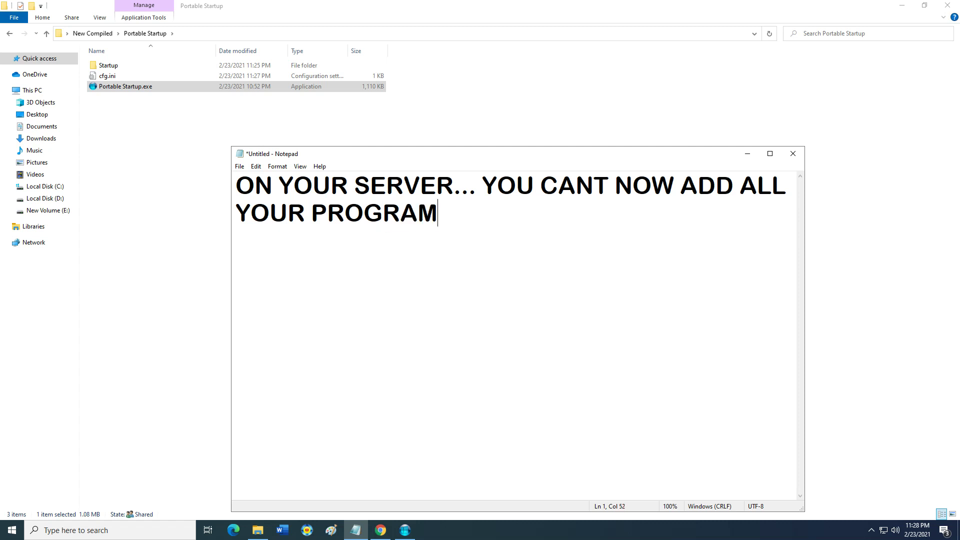
pyautogui.write('S YOU')
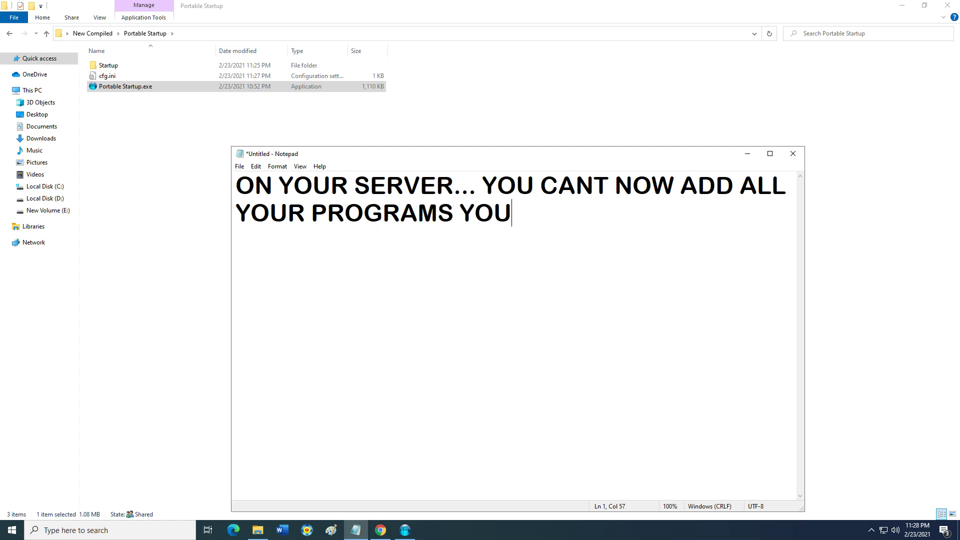
pyautogui.write(' WANT TO ADD')
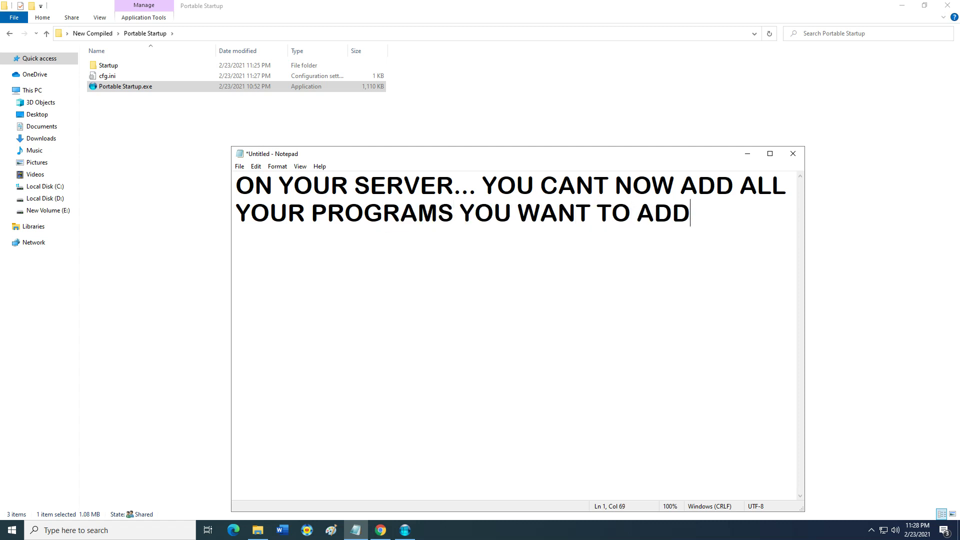
pyautogui.write(' ON YOUR CO')
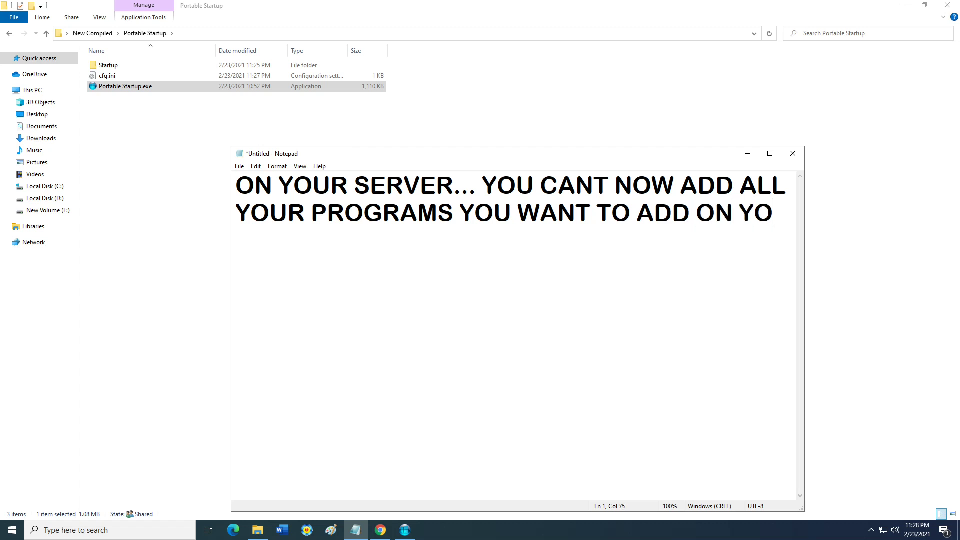
pyautogui.press('BackSpace')
pyautogui.press('BackSpace')
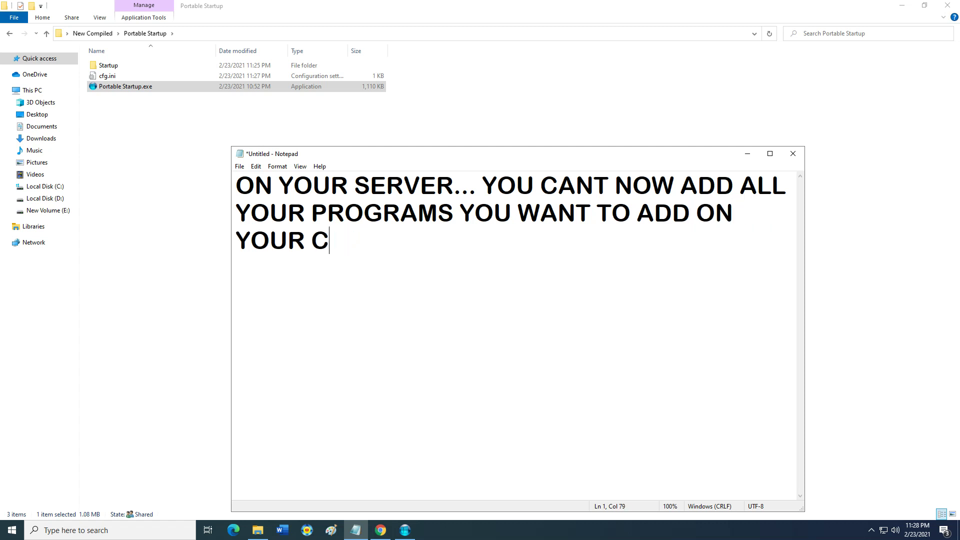
pyautogui.write('LIENT WIR')
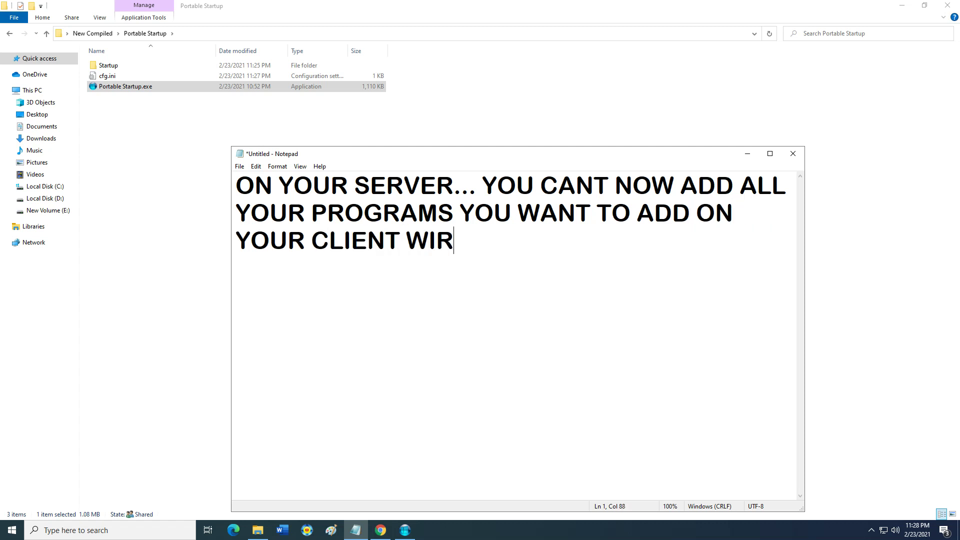
pyautogui.press('BackSpace')
pyautogui.write('THOUT ENABLING YO')
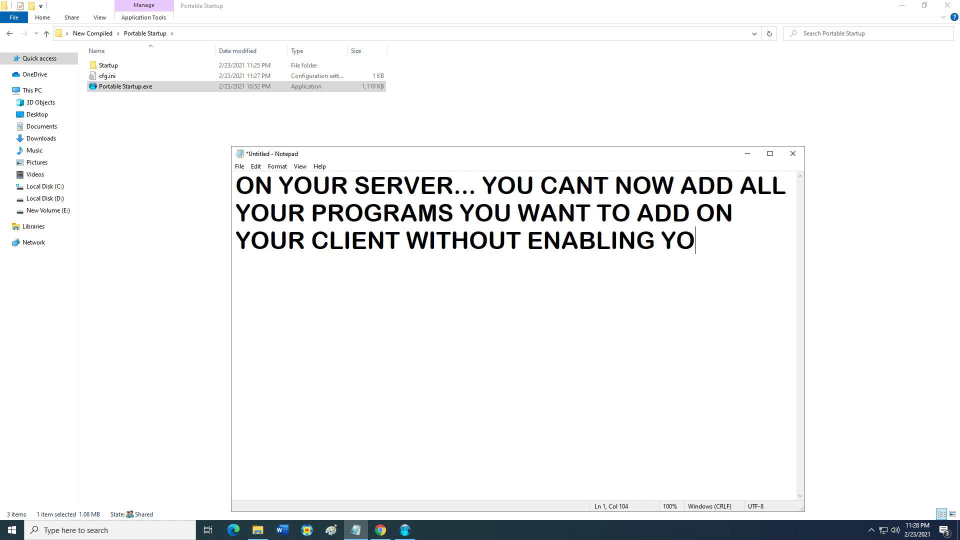
pyautogui.press('BackSpace')
pyautogui.press('BackSpace')
pyautogui.write('SUPERCLIENT')
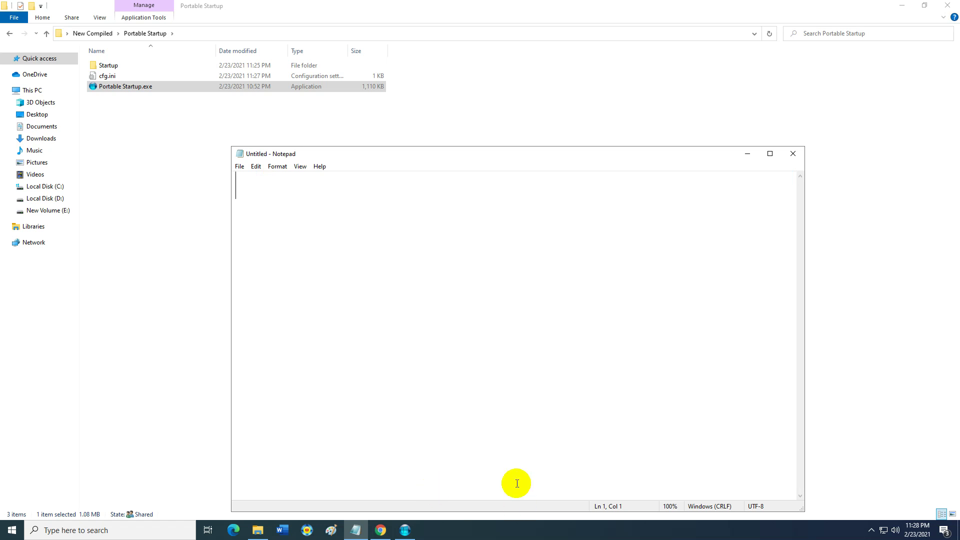
# Step: Arrange the Portable Startup and File Explorer windows, then open the empty Startup folder via Add Program
pyautogui.click(404, 533)
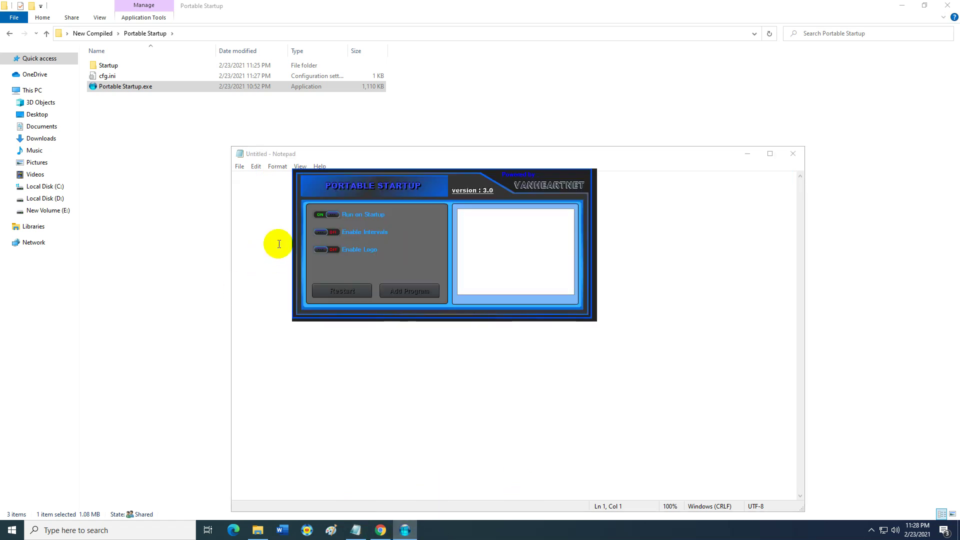
pyautogui.moveTo(394, 188); pyautogui.dragTo(366, 169)
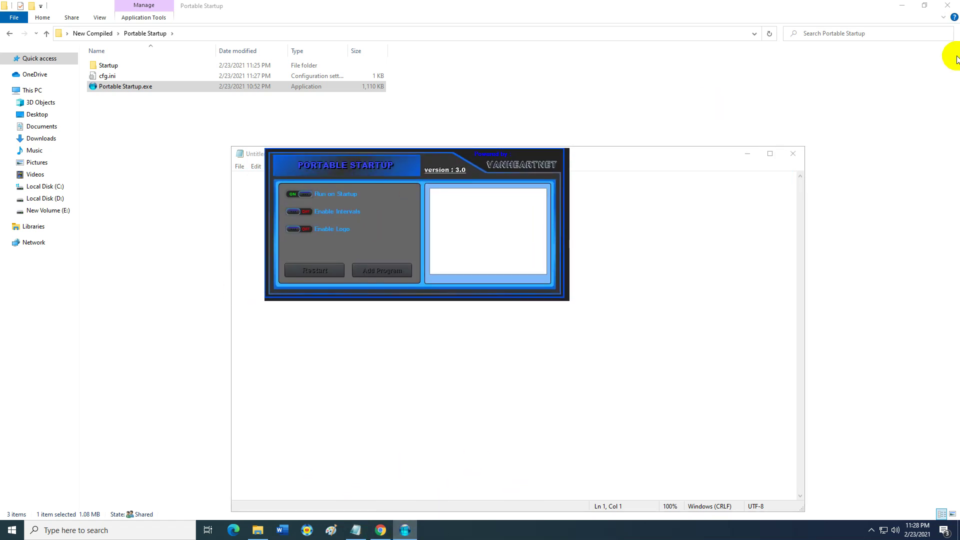
pyautogui.doubleClick(671, 14)
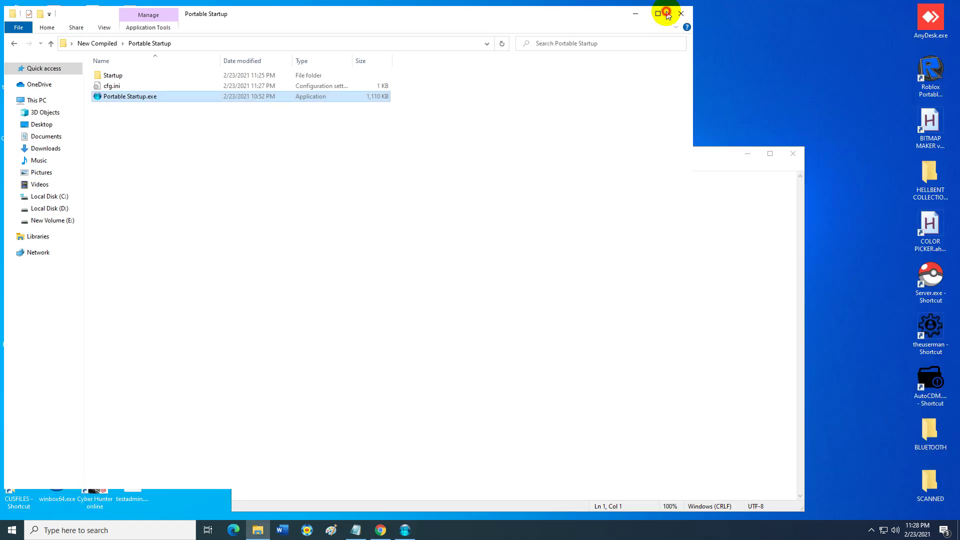
pyautogui.click(405, 531)
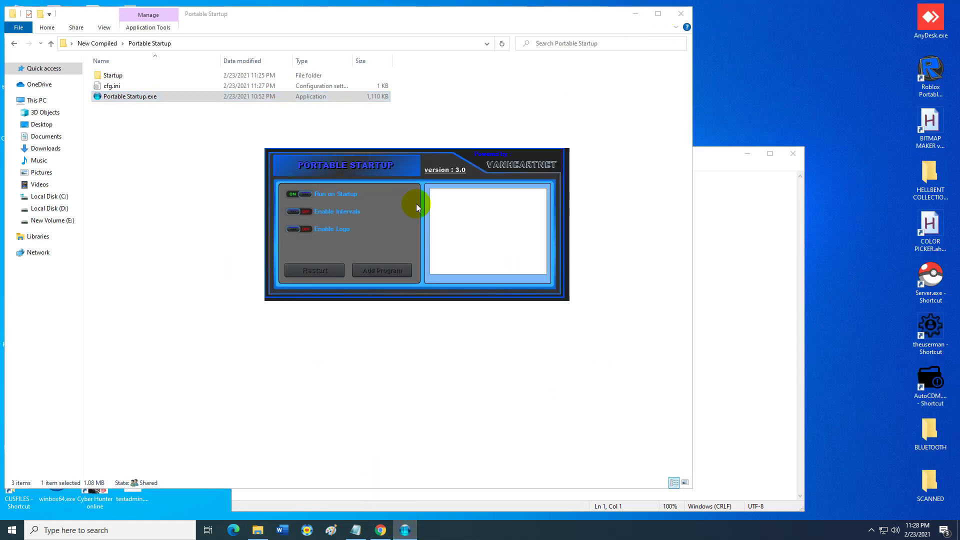
pyautogui.click(383, 271)
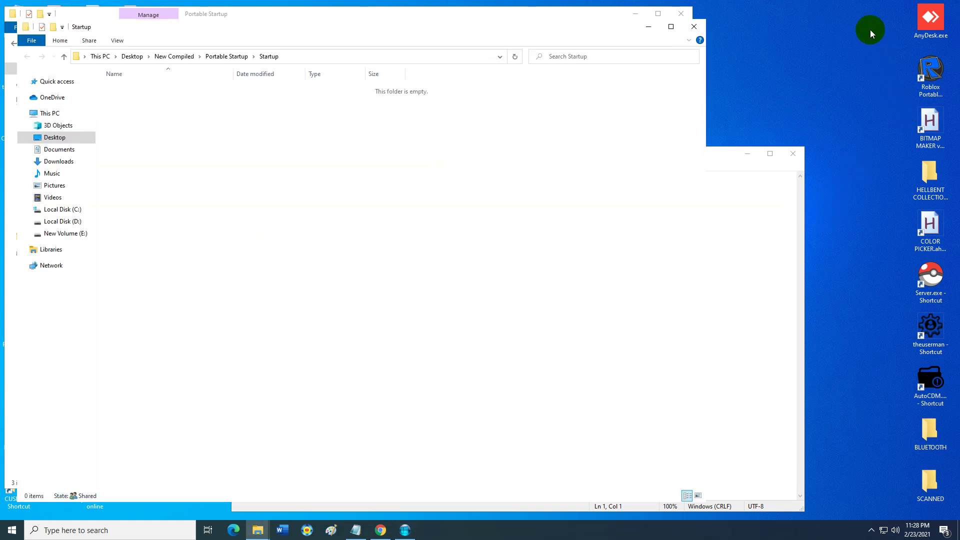
# Step: Put AnyDesk.exe and a Roblox Portable Tool shortcut into the Startup folder
pyautogui.moveTo(931, 20); pyautogui.dragTo(474, 89)
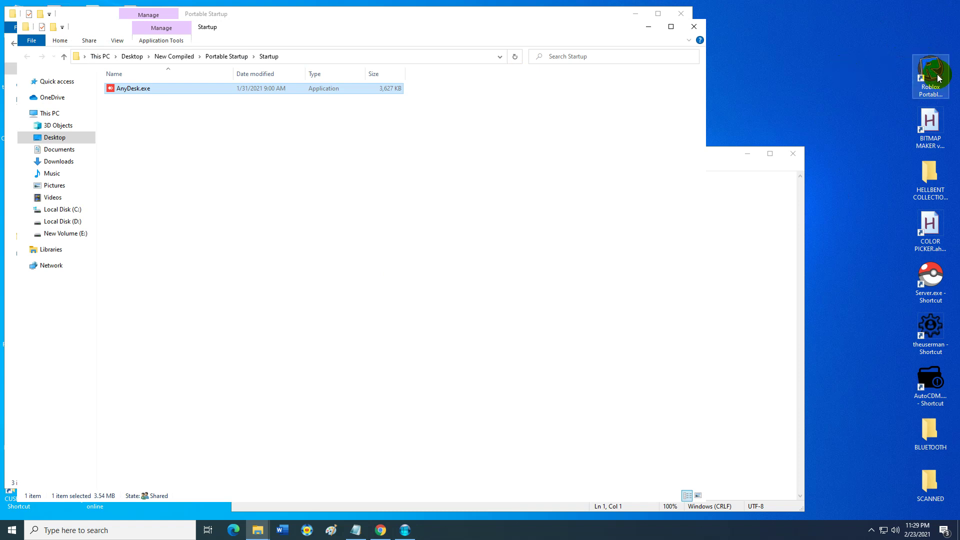
pyautogui.click(915, 78)
pyautogui.moveTo(916, 78); pyautogui.dragTo(306, 160)
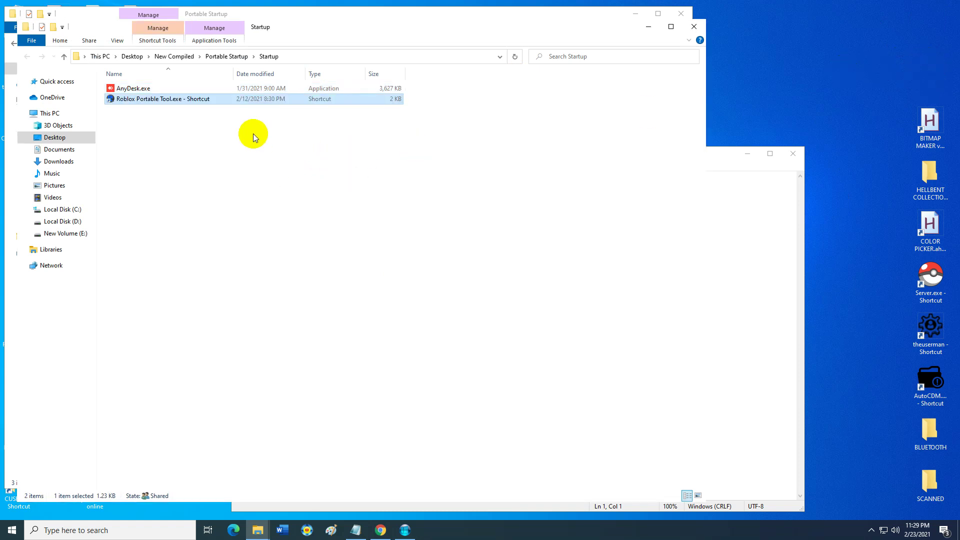
# Step: Copy AnyDesk.exe from the Startup folder onto the desktop's top-right corner
pyautogui.click(136, 92)
pyautogui.rightClick(135, 92)
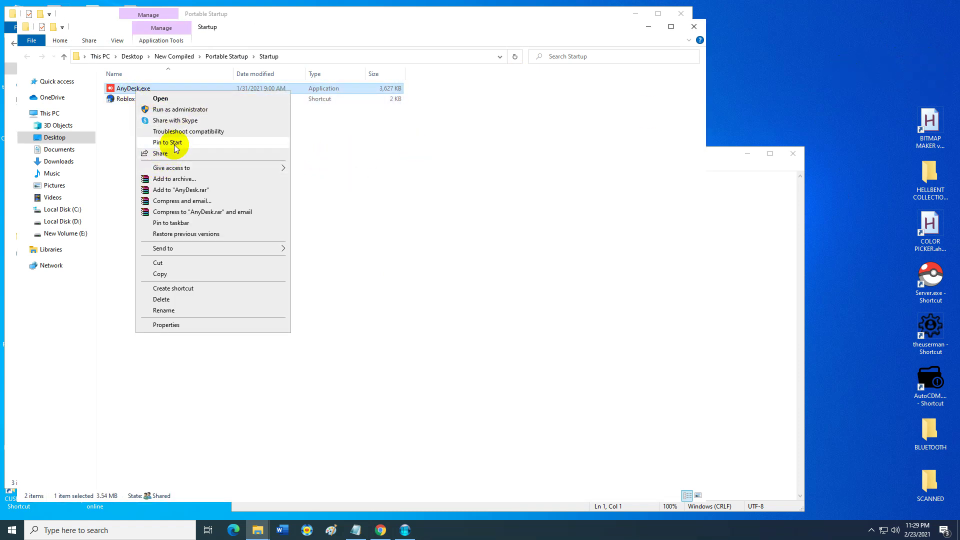
pyautogui.click(188, 273)
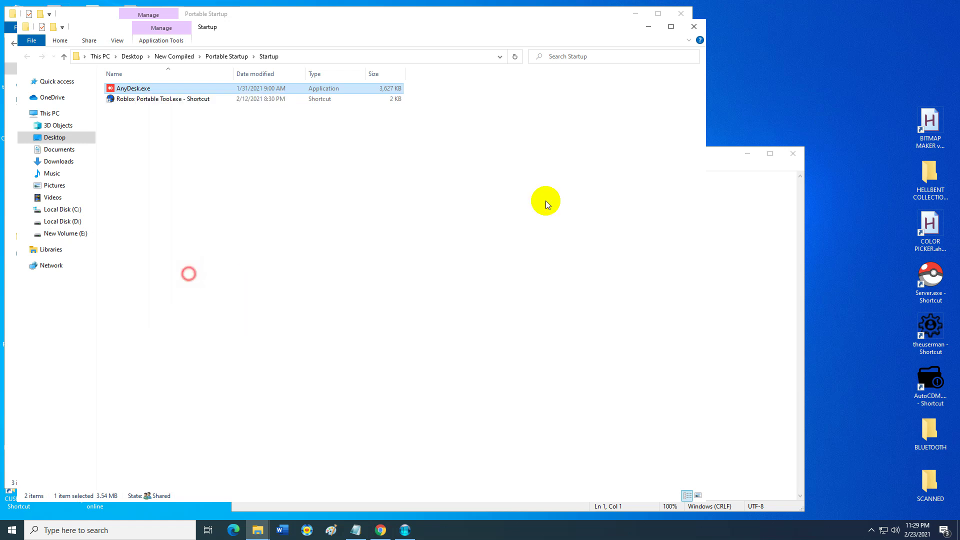
pyautogui.click(828, 55)
pyautogui.rightClick(828, 55)
pyautogui.click(850, 109)
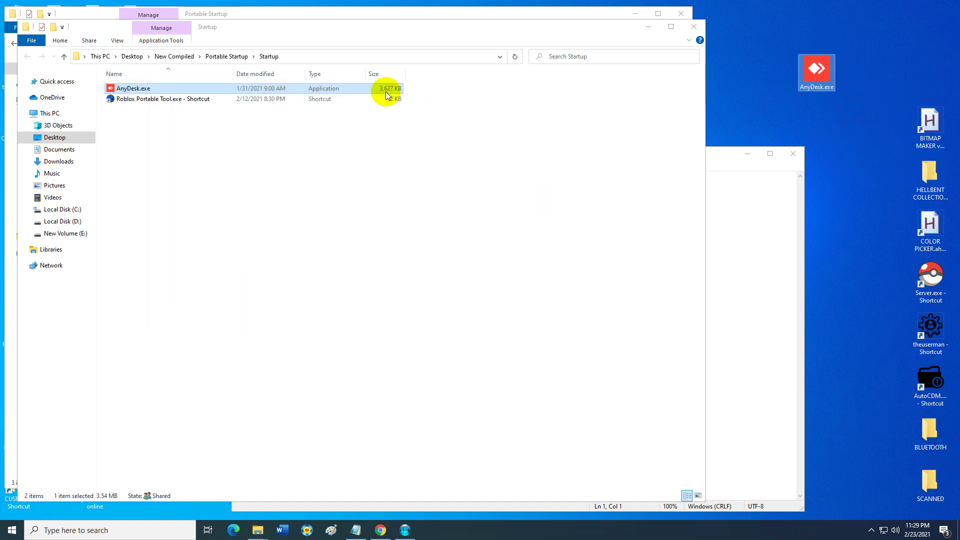
pyautogui.moveTo(808, 80); pyautogui.dragTo(918, 32)
# Step: Paste an AnyDesk.exe shortcut into Startup and delete the original AnyDesk.exe there
pyautogui.rightClick(918, 32)
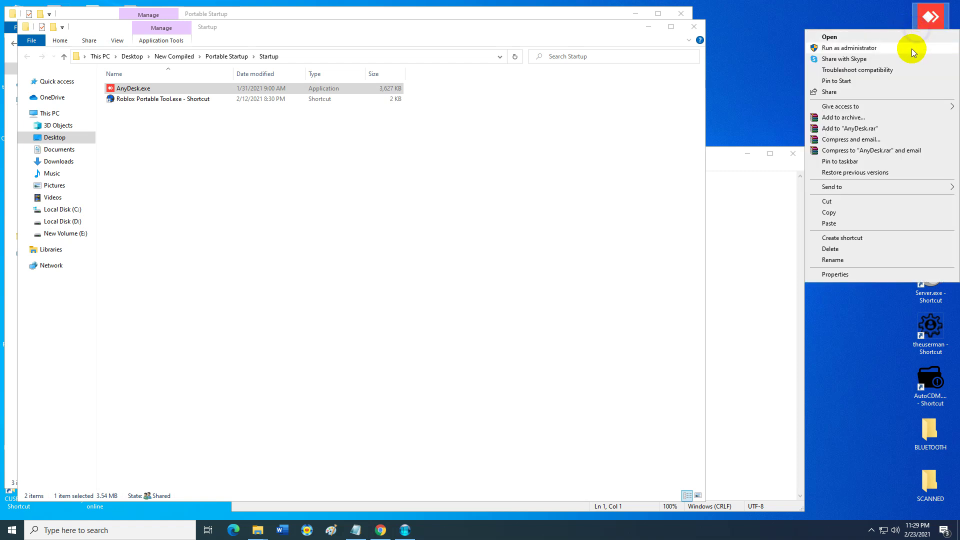
pyautogui.click(848, 215)
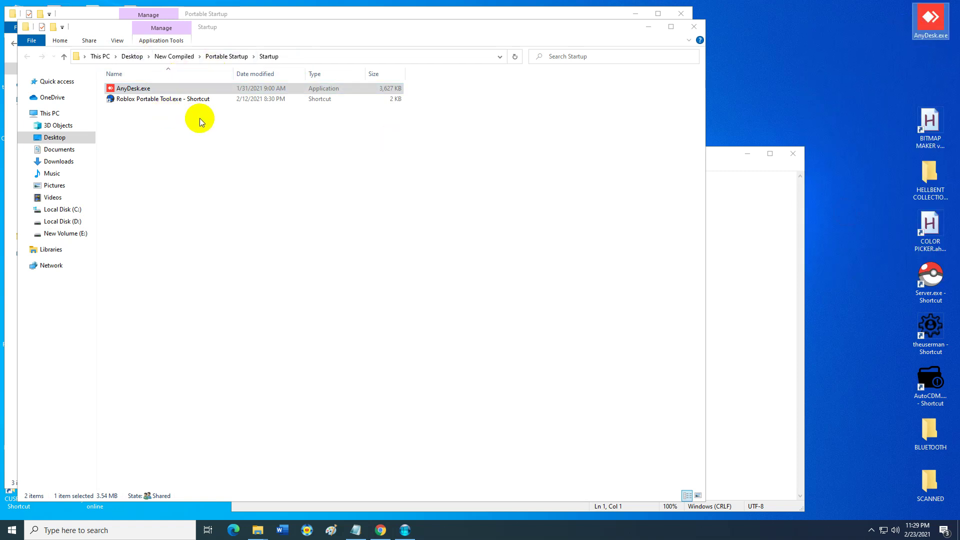
pyautogui.rightClick(204, 178)
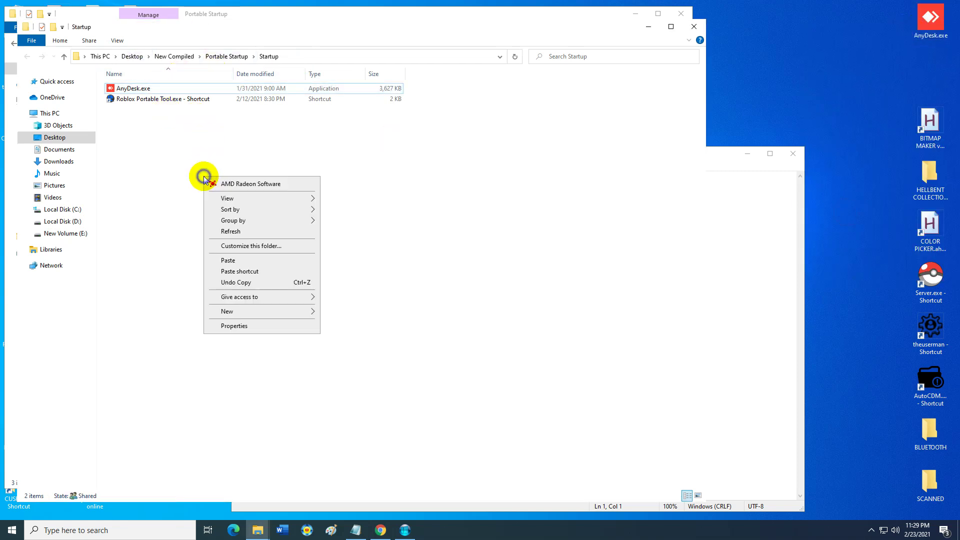
pyautogui.click(240, 272)
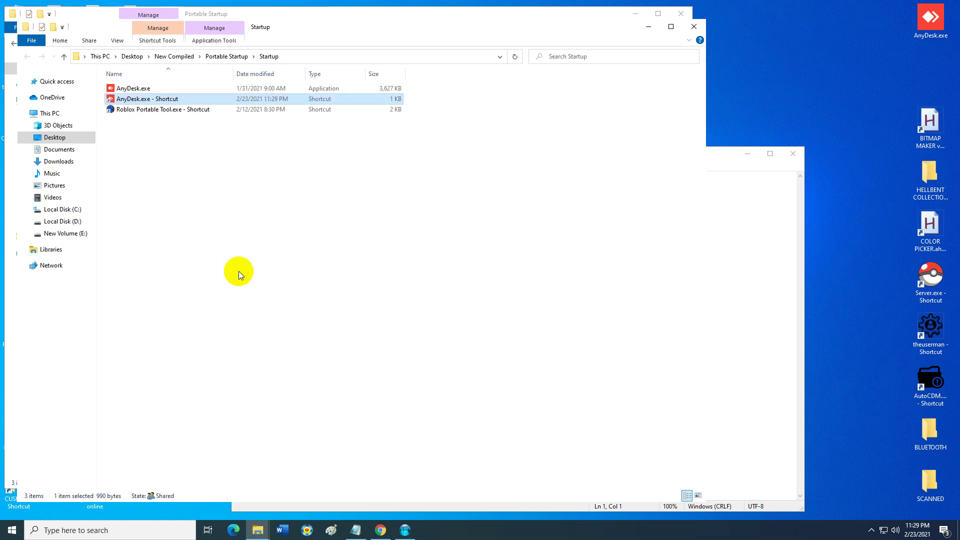
pyautogui.click(133, 90)
pyautogui.rightClick(132, 89)
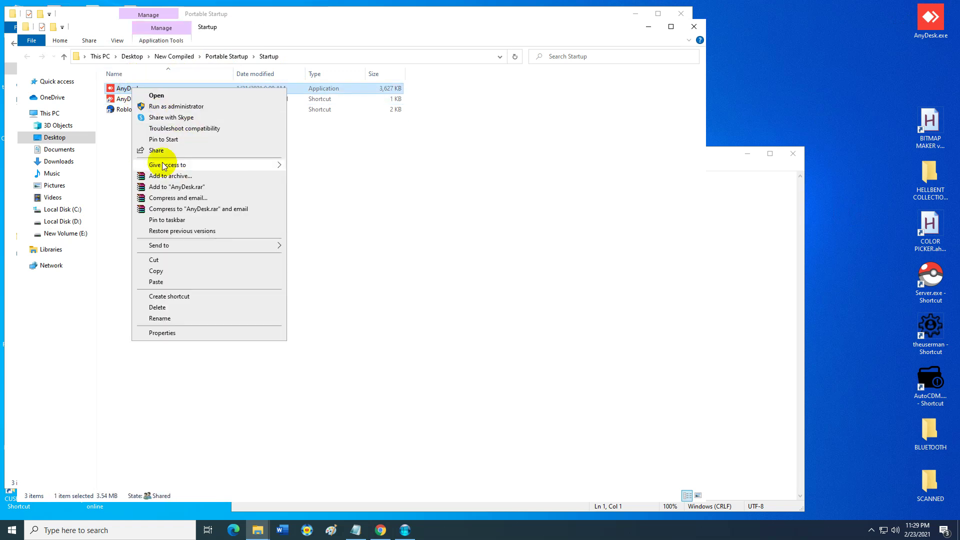
pyautogui.click(176, 308)
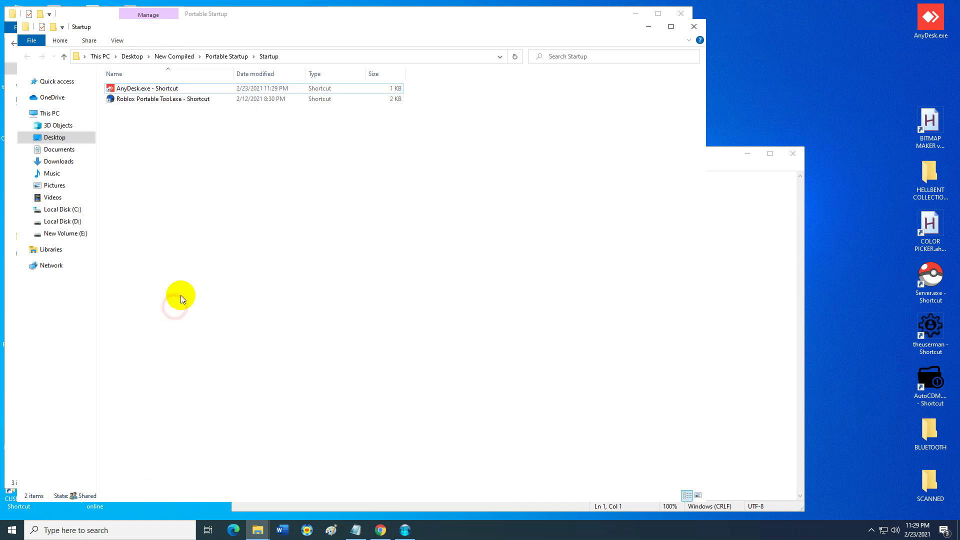
pyautogui.moveTo(303, 27); pyautogui.dragTo(281, 23)
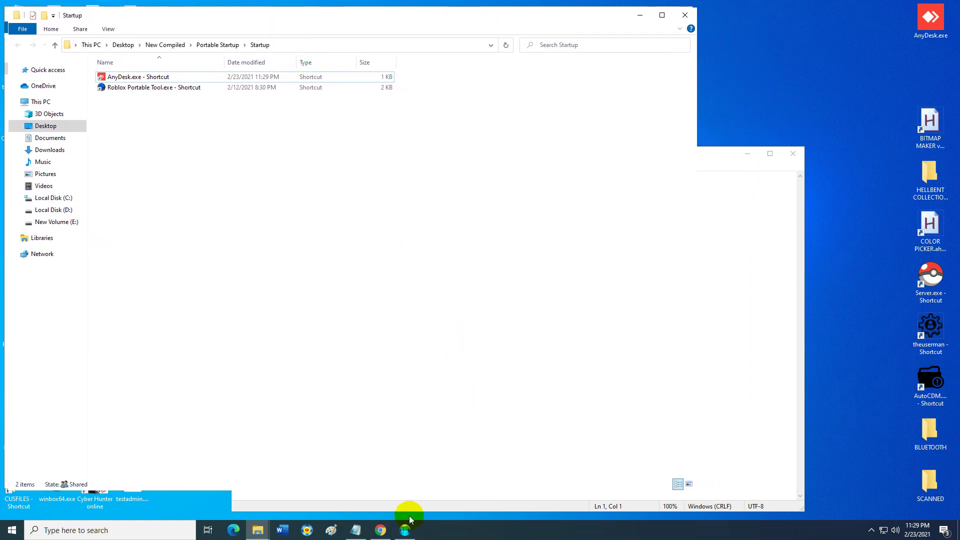
# Step: Write 'COPY THE PROGRAMS YOU WANT TO ADD AND PASTE SHORTCUT' and highlight PASTE SHORTCUT
pyautogui.click(361, 536)
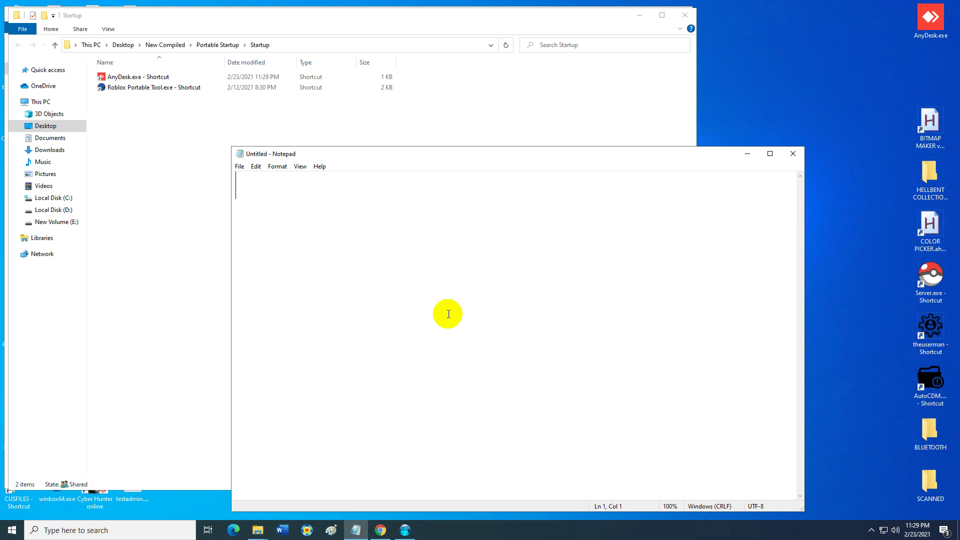
pyautogui.write('COPY')
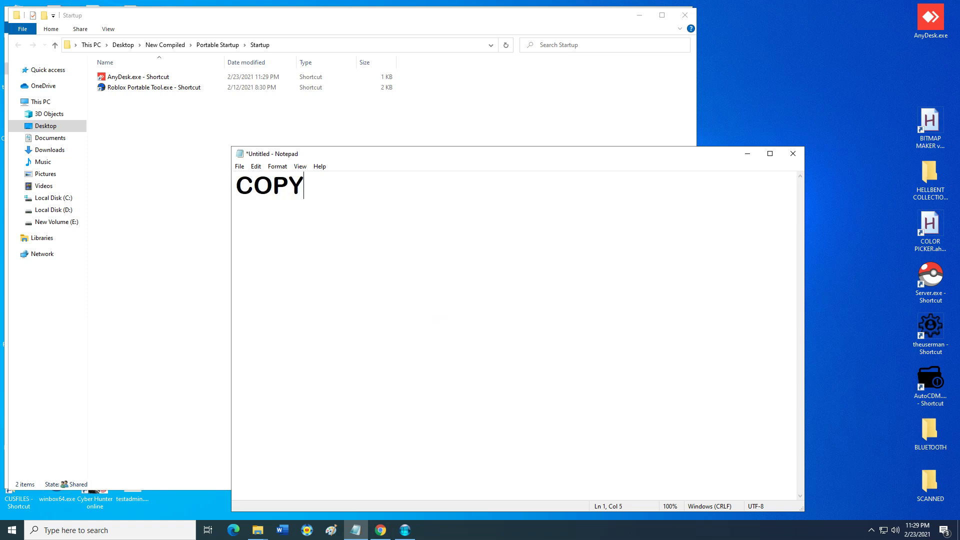
pyautogui.write(' THE PRO')
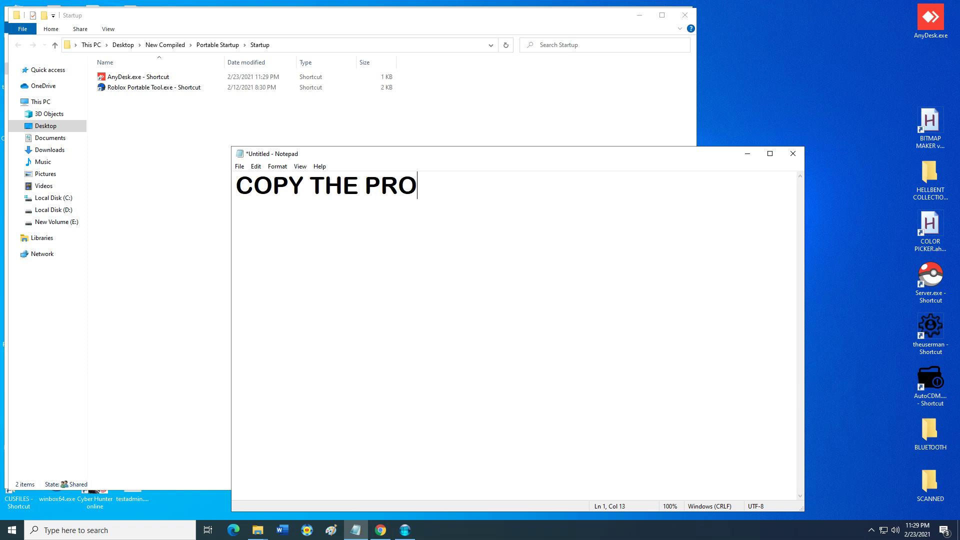
pyautogui.write('GRAMS ')
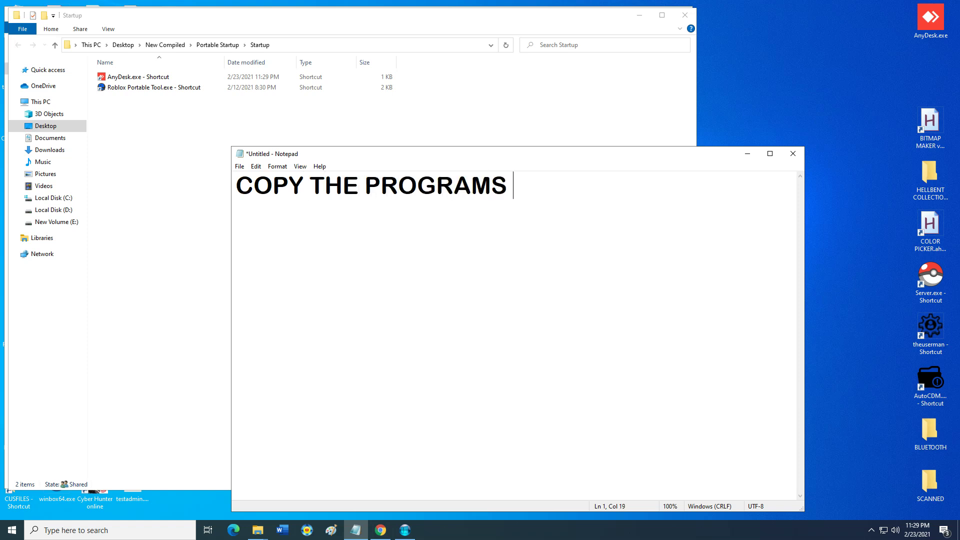
pyautogui.write('YOU WANT TO A')
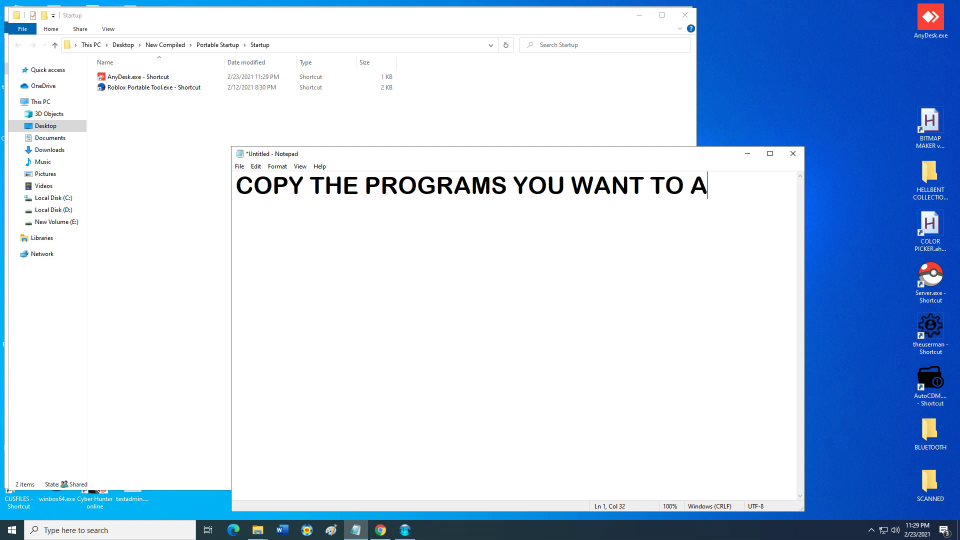
pyautogui.write('DD AND P')
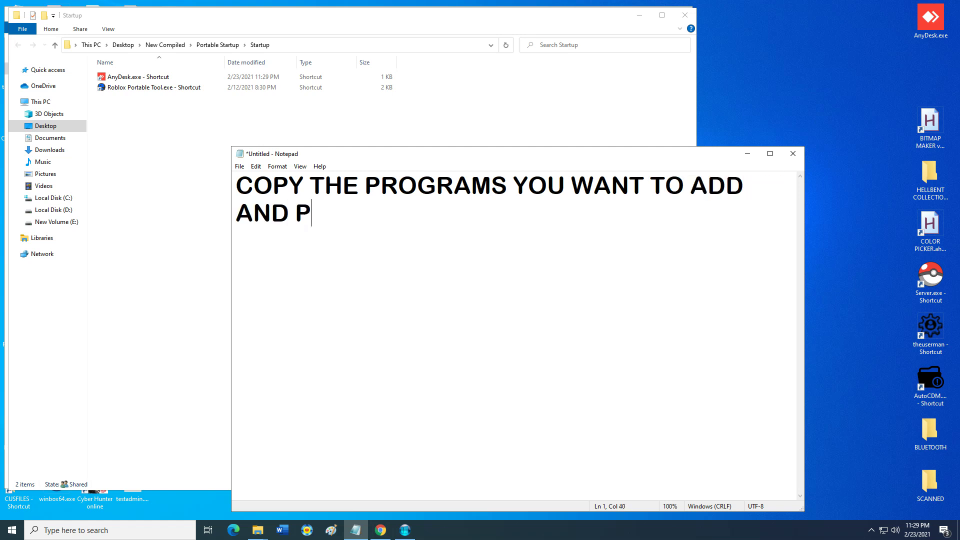
pyautogui.write('ASTE')
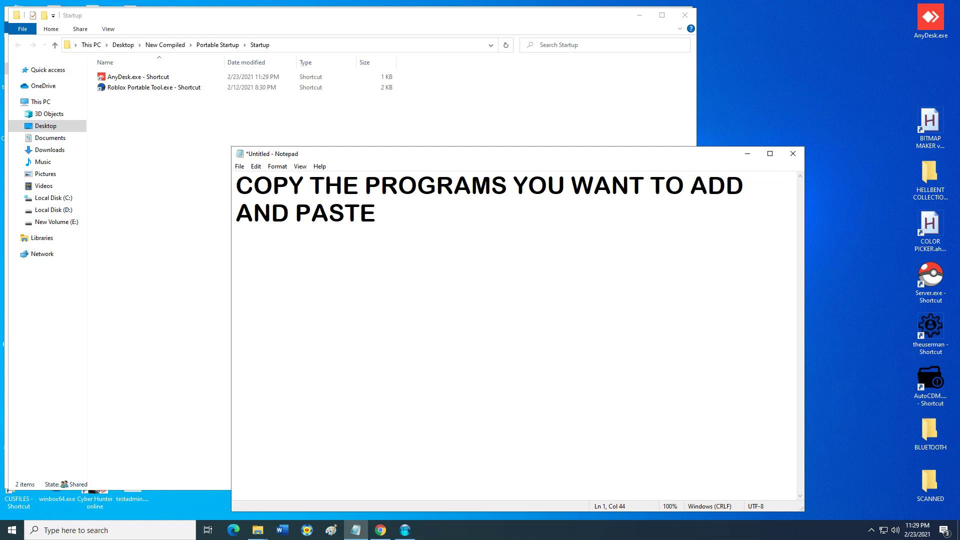
pyautogui.write(' SHOR')
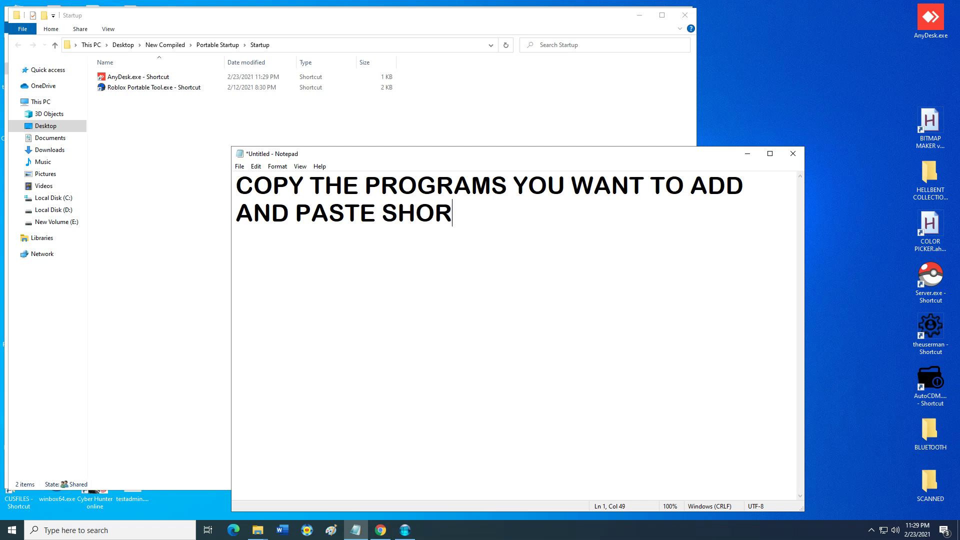
pyautogui.write('TCUT')
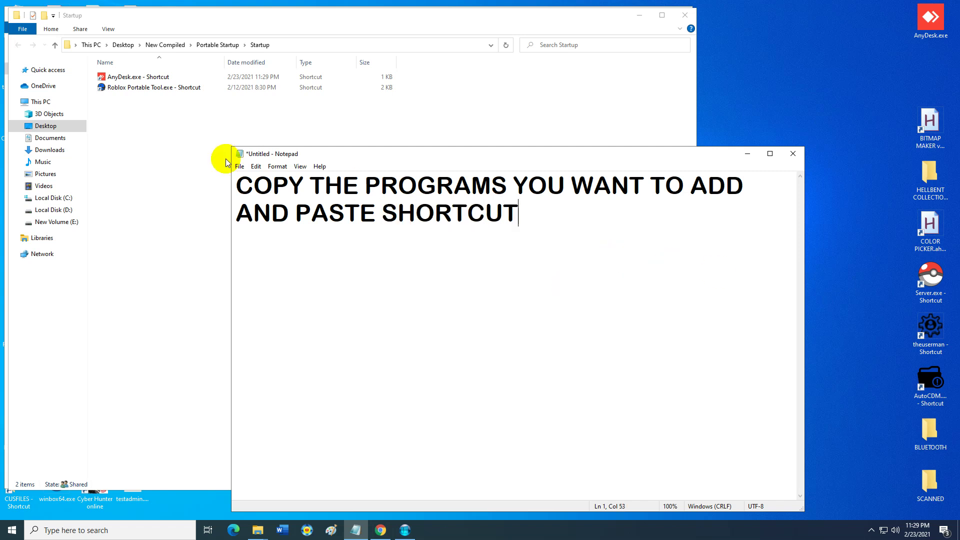
pyautogui.rightClick(142, 189)
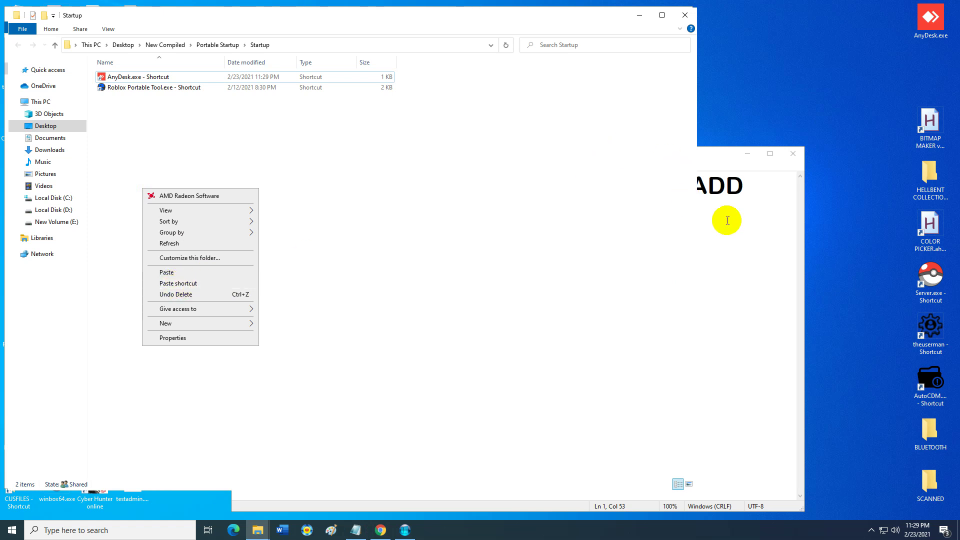
pyautogui.click(722, 183)
pyautogui.click(554, 222)
pyautogui.moveTo(516, 216); pyautogui.dragTo(295, 213)
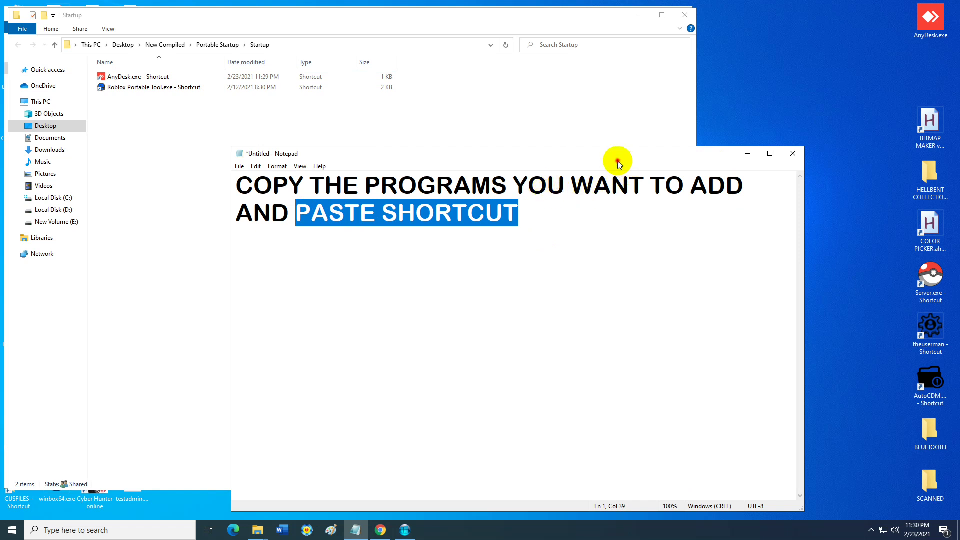
# Step: Move the Notepad window up and erase all the instruction text
pyautogui.moveTo(617, 160); pyautogui.dragTo(662, 94)
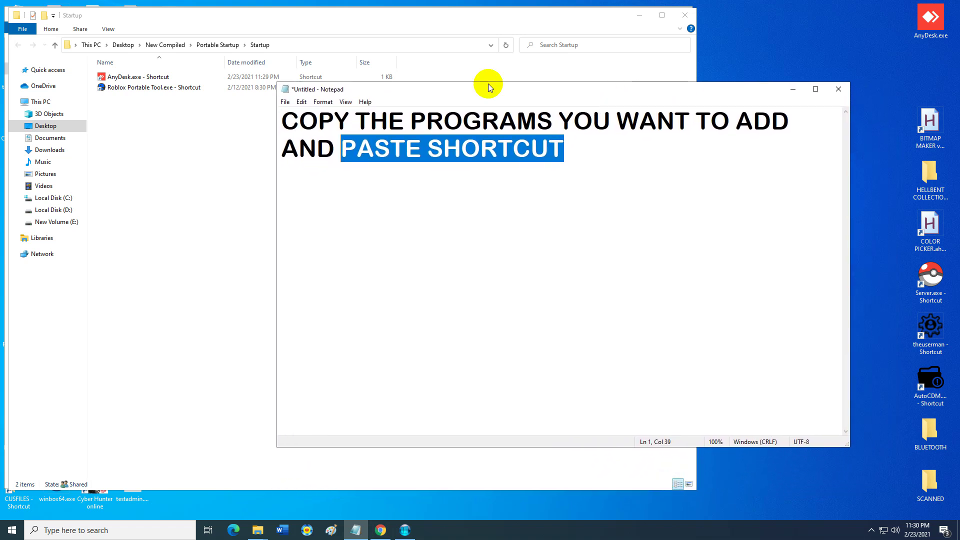
pyautogui.click(680, 190)
pyautogui.hotkey('ctrl', 'a')
pyautogui.press('Delete')
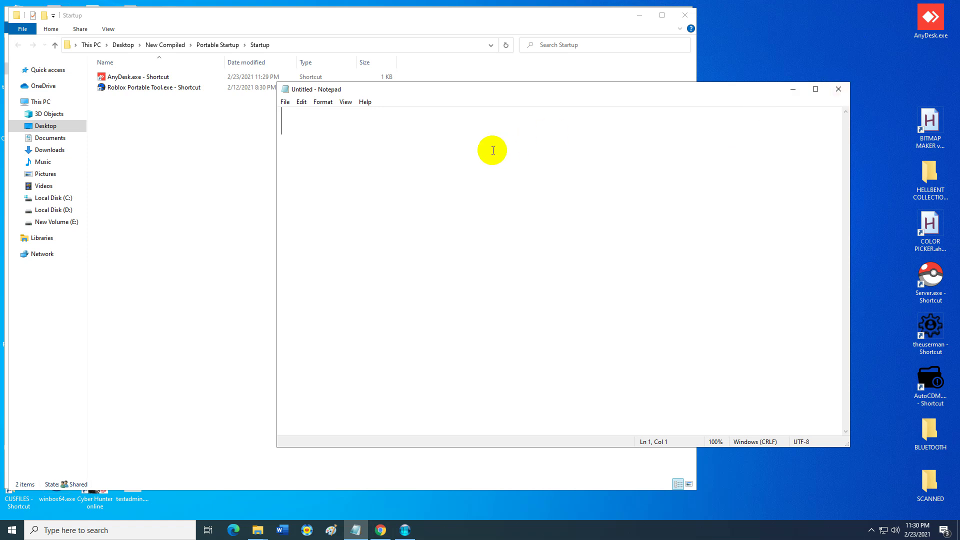
# Step: Close the Startup folder and rerun Portable Startup to launch its added programs
pyautogui.click(685, 15)
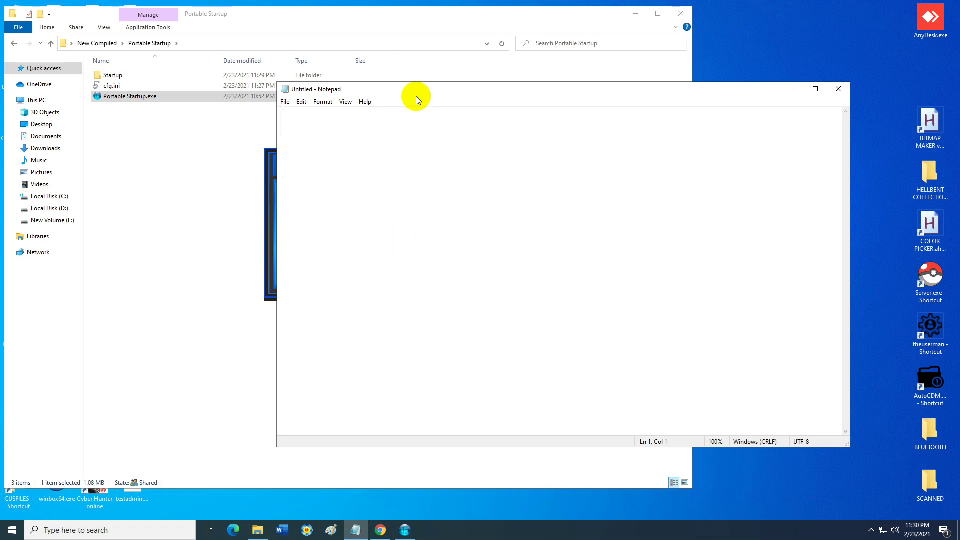
pyautogui.moveTo(415, 94); pyautogui.dragTo(630, 54)
pyautogui.click(380, 170)
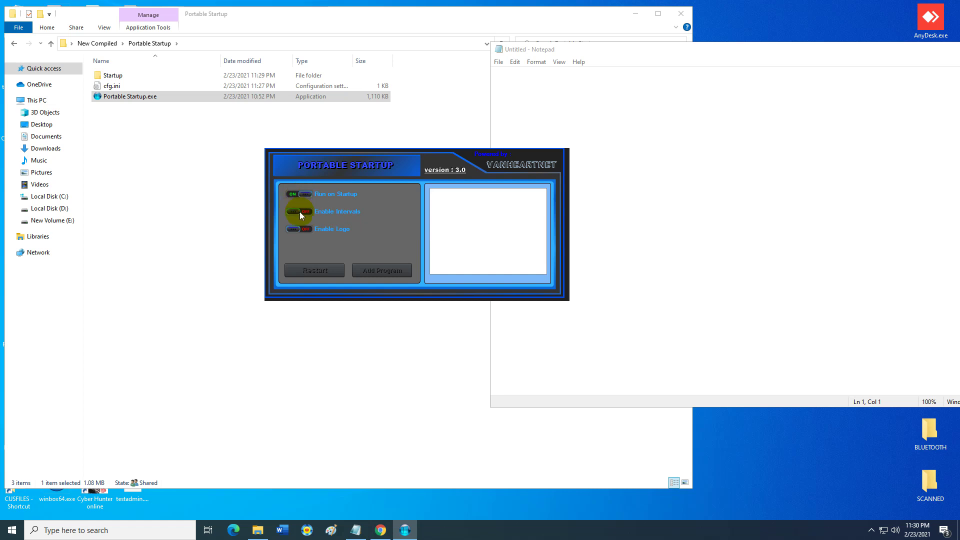
pyautogui.click(315, 272)
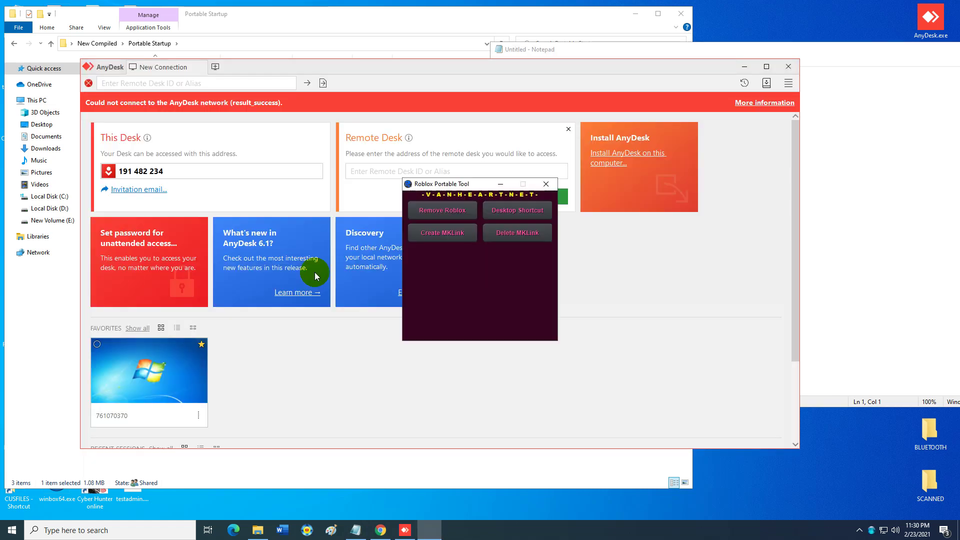
# Step: Close the launched Roblox Portable Tool and AnyDesk windows and show hidden tray icons
pyautogui.click(546, 184)
pyautogui.click(789, 67)
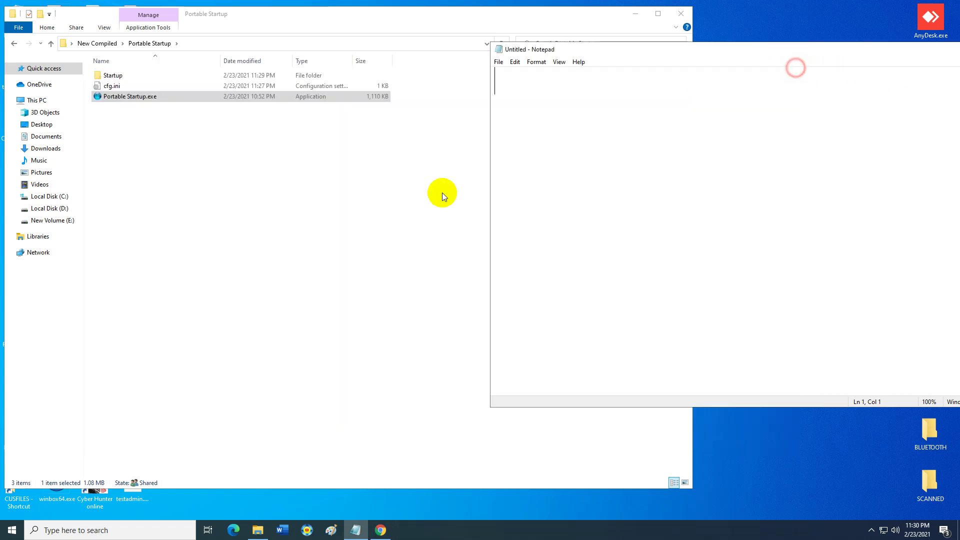
pyautogui.click(871, 530)
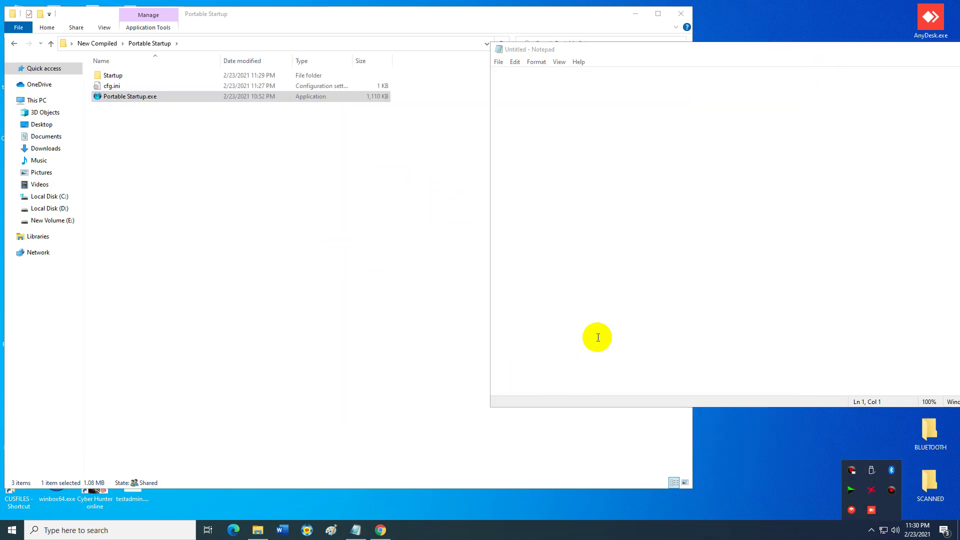
# Step: Run Portable Startup as administrator, open it from the tray, and close the launched apps
pyautogui.rightClick(208, 100)
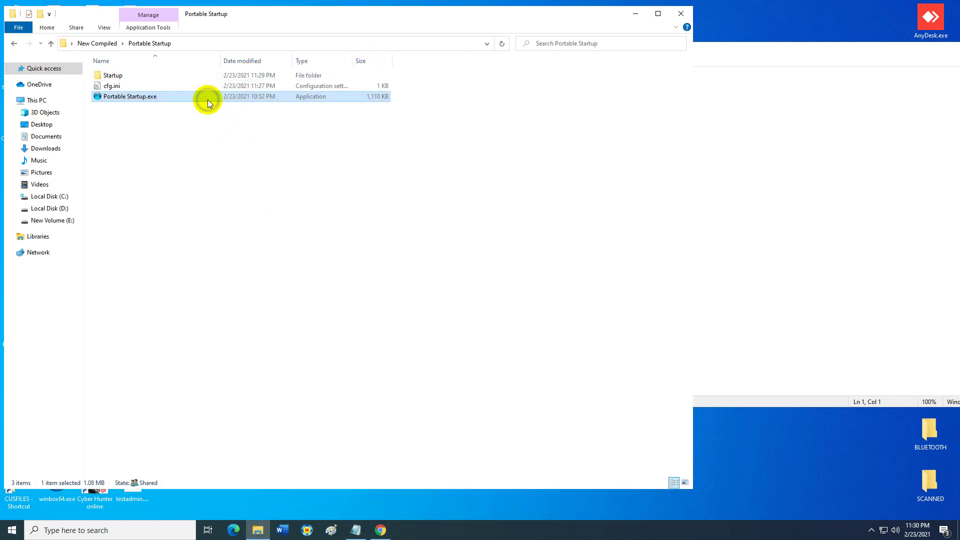
pyautogui.click(237, 118)
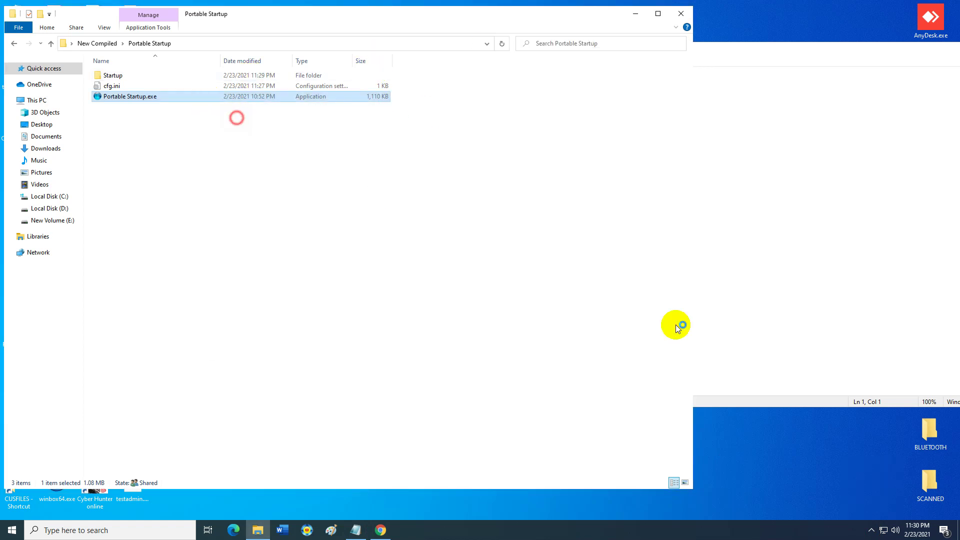
pyautogui.click(871, 530)
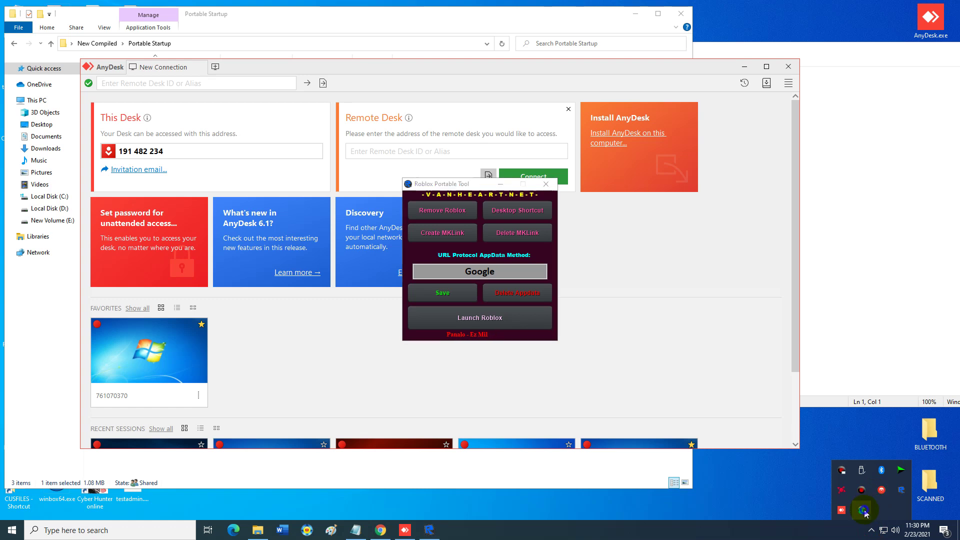
pyautogui.click(881, 491)
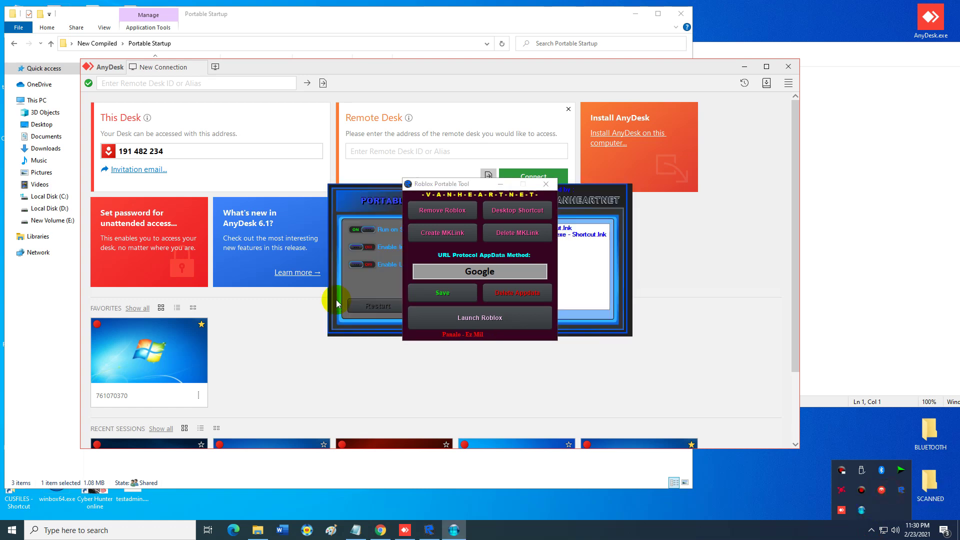
pyautogui.click(546, 184)
pyautogui.click(788, 67)
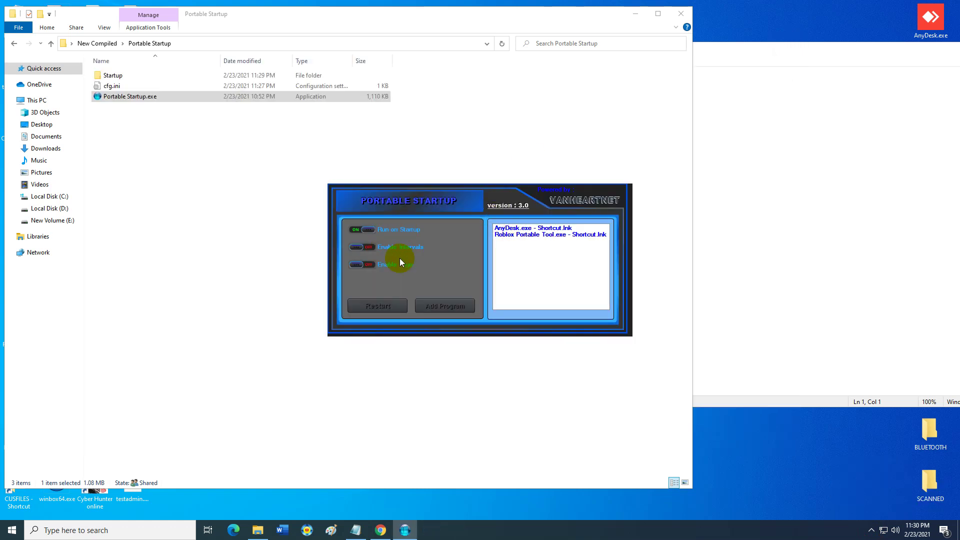
# Step: Delete the AnyDesk and Roblox Portable Tool entries from the startup list, confirming each
pyautogui.click(528, 232)
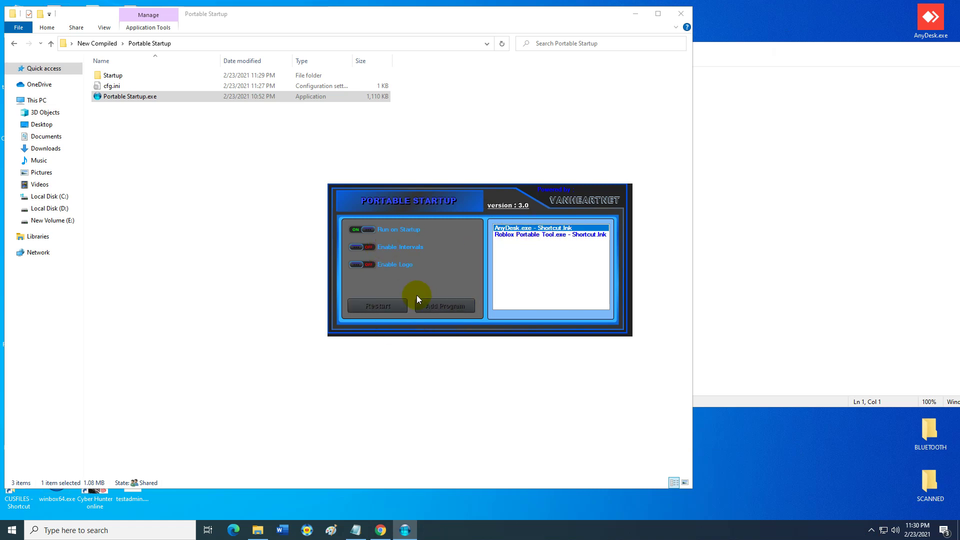
pyautogui.doubleClick(513, 234)
pyautogui.click(514, 296)
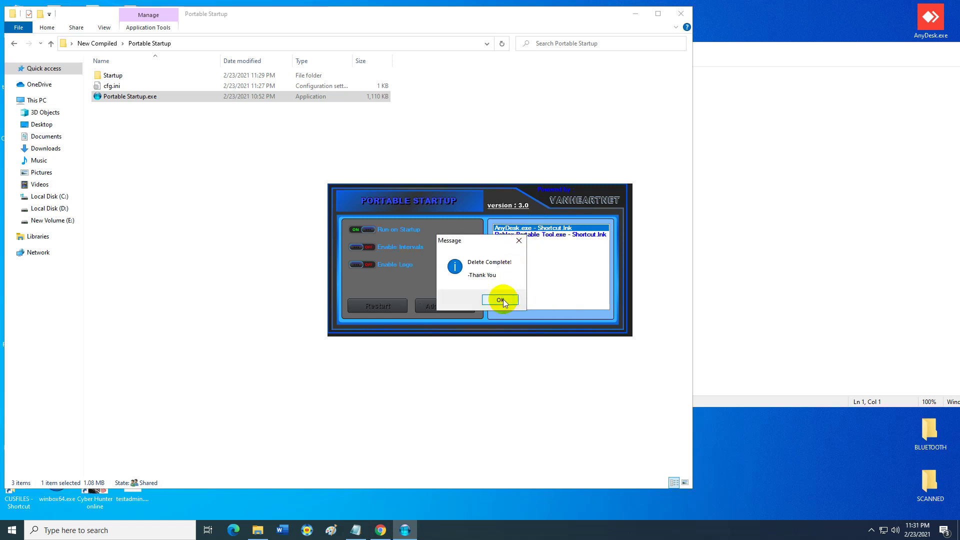
pyautogui.click(501, 300)
pyautogui.doubleClick(517, 230)
pyautogui.click(520, 299)
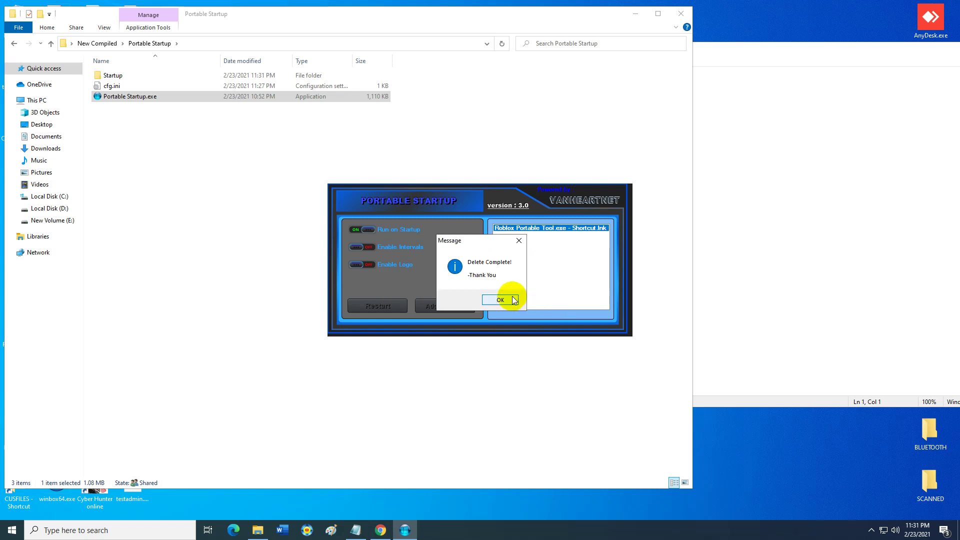
pyautogui.click(510, 297)
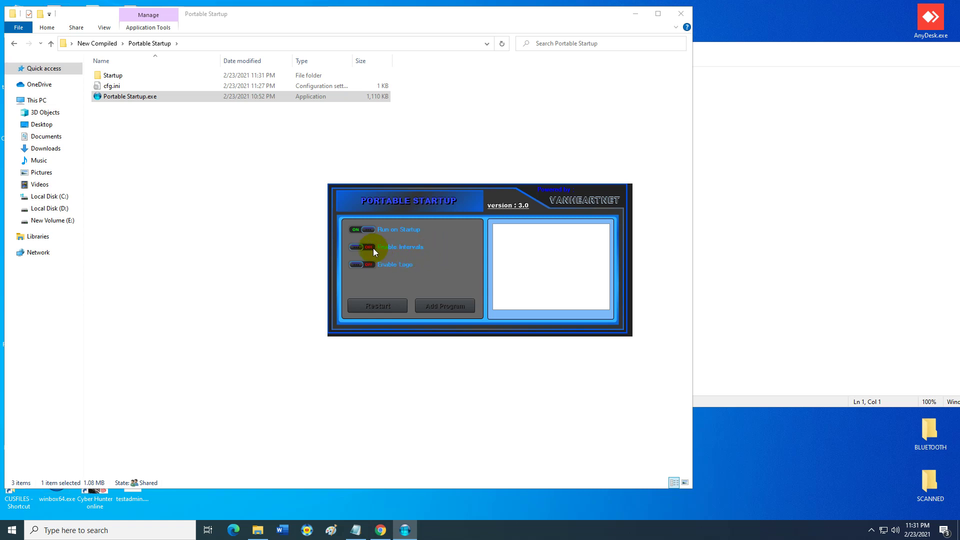
pyautogui.click(736, 255)
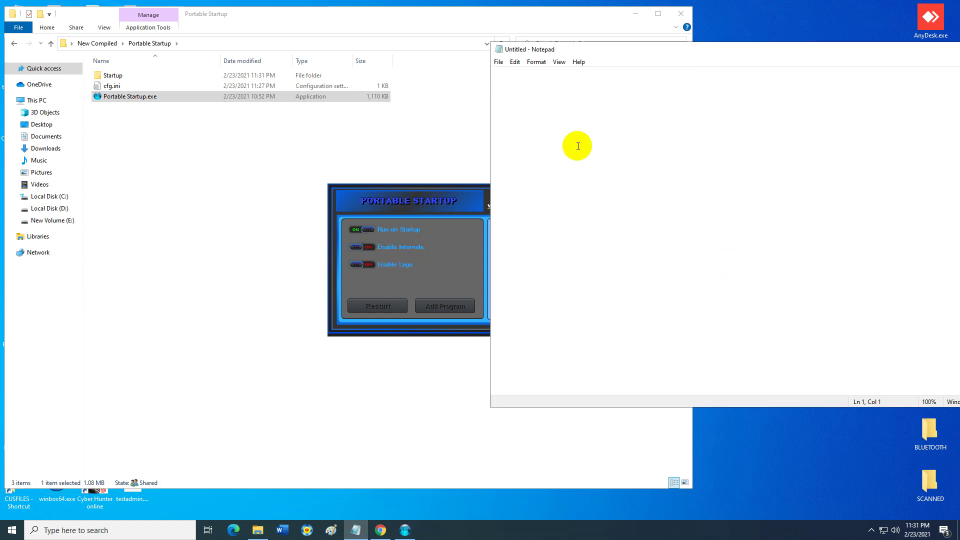
# Step: Type 'YOU CAN SET THE INTEVALS BETWEEN' and, on a second line, 'EACH PROGRAMS'
pyautogui.write('YOU CAN')
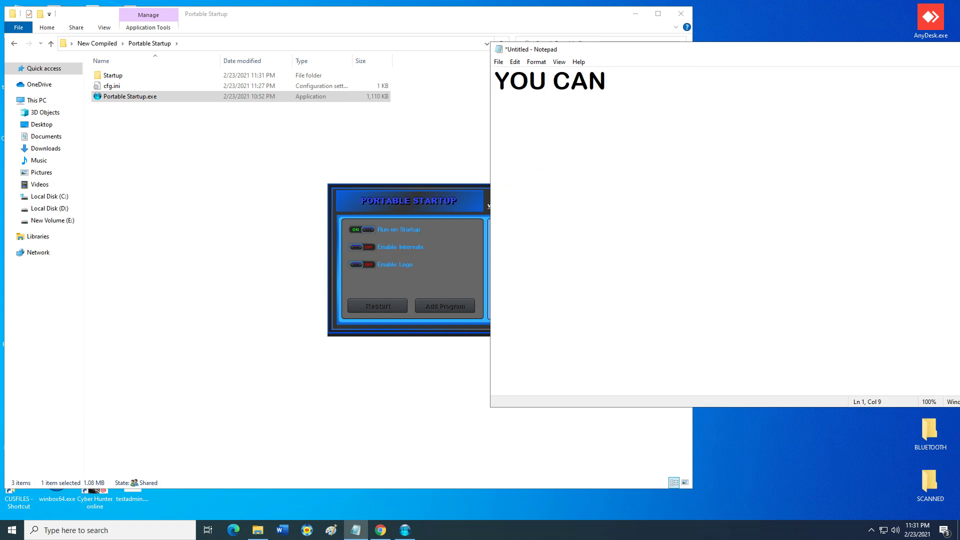
pyautogui.write(' SET THE INTE')
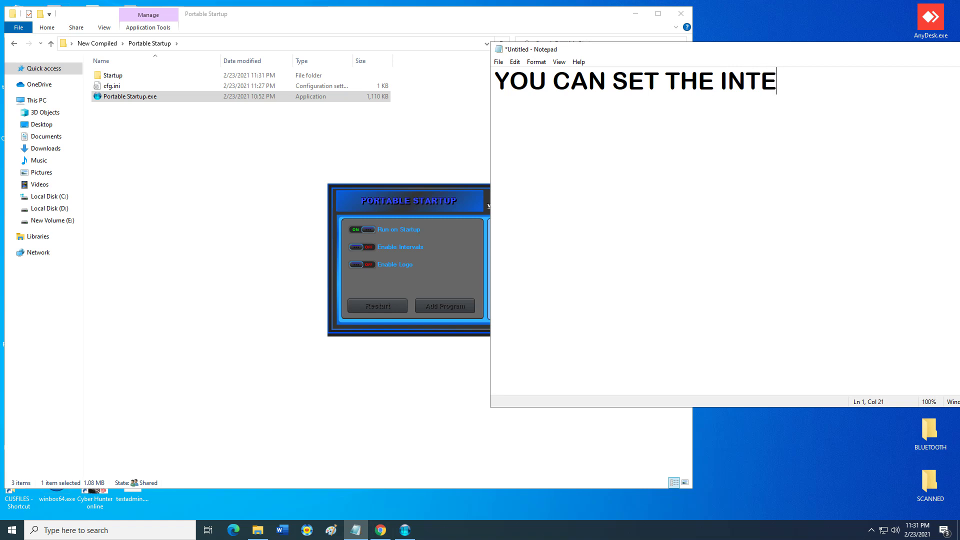
pyautogui.write('VALS BETW')
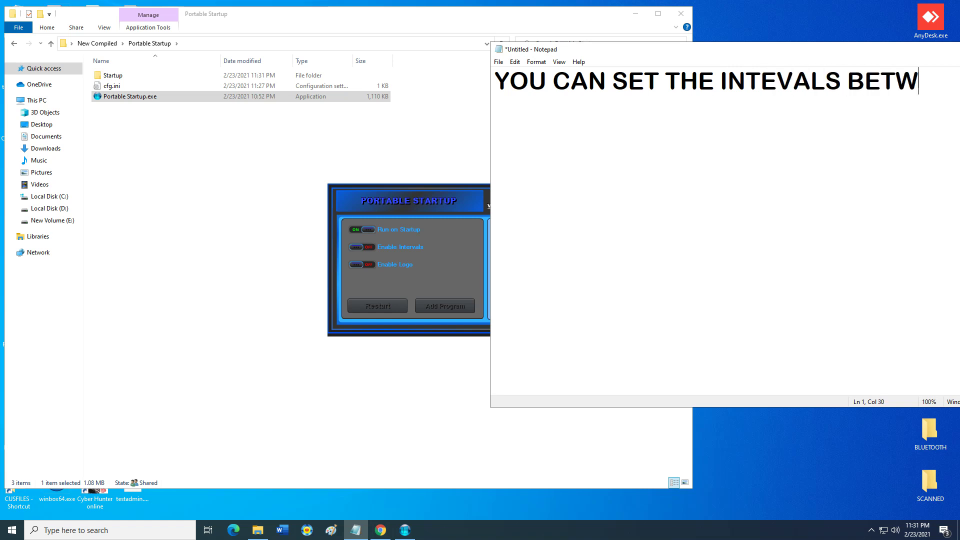
pyautogui.write('W')
pyautogui.press('BackSpace')
pyautogui.write('EEN')
pyautogui.moveTo(716, 59); pyautogui.dragTo(665, 48)
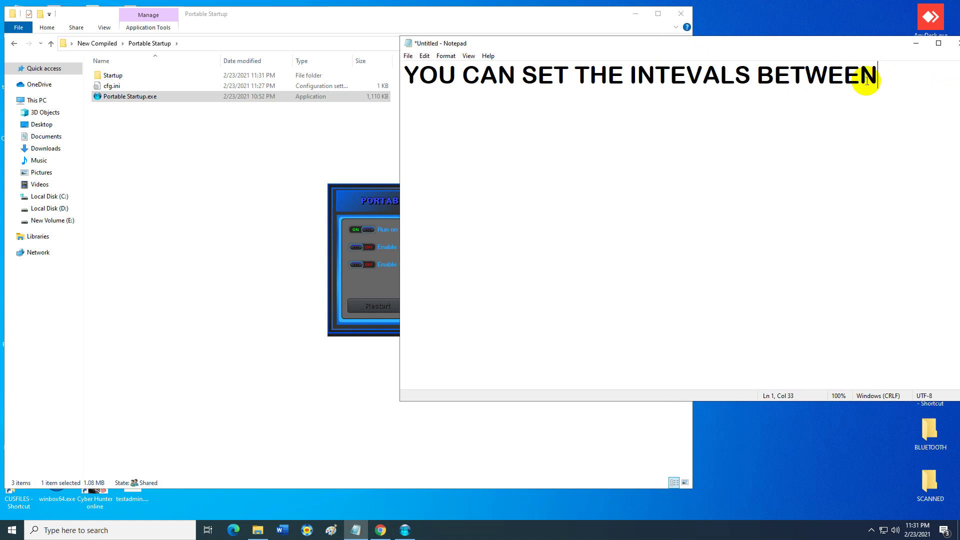
pyautogui.press('Return')
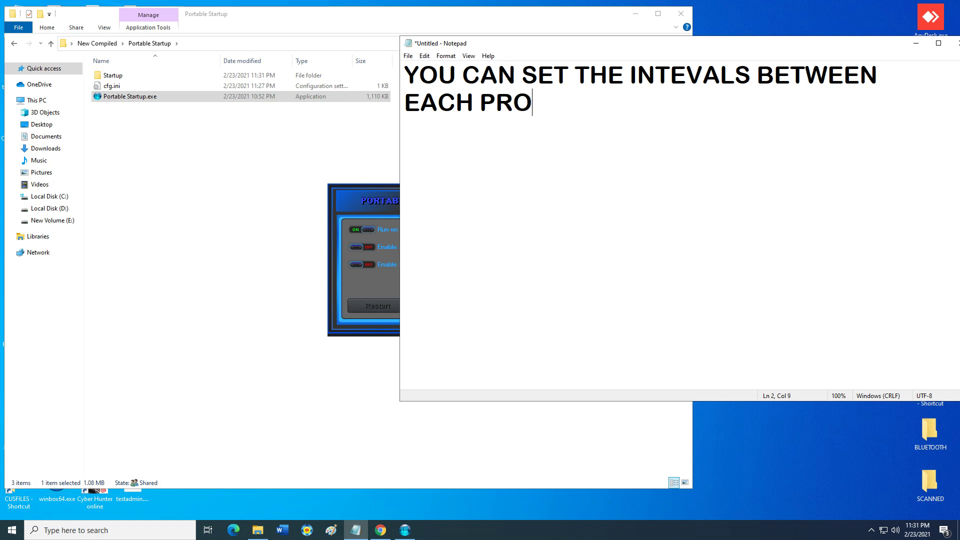
pyautogui.write('EACH PROGRAMS')
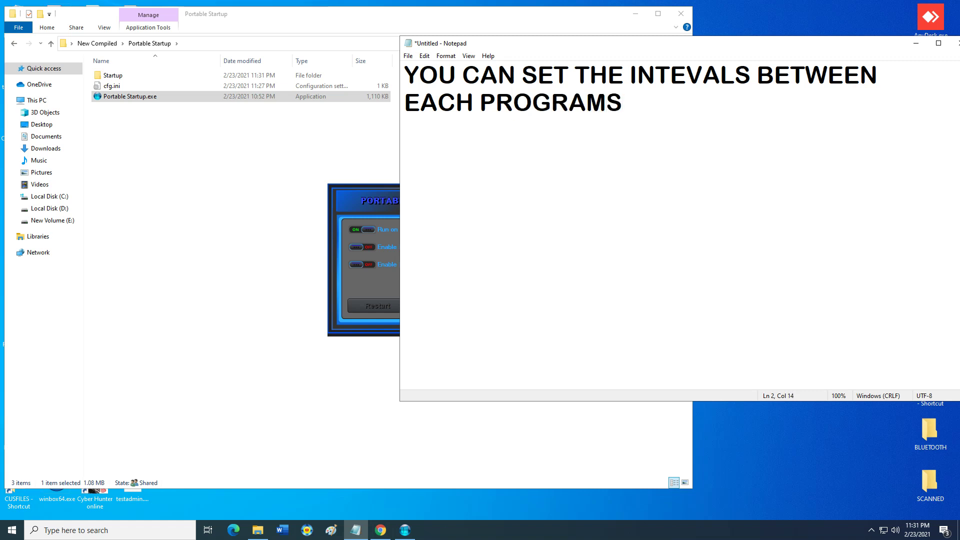
pyautogui.click(396, 205)
# Step: Set the program interval to 2000 ms and add the Notepad line '2000=2 SECONDS'
pyautogui.click(444, 246)
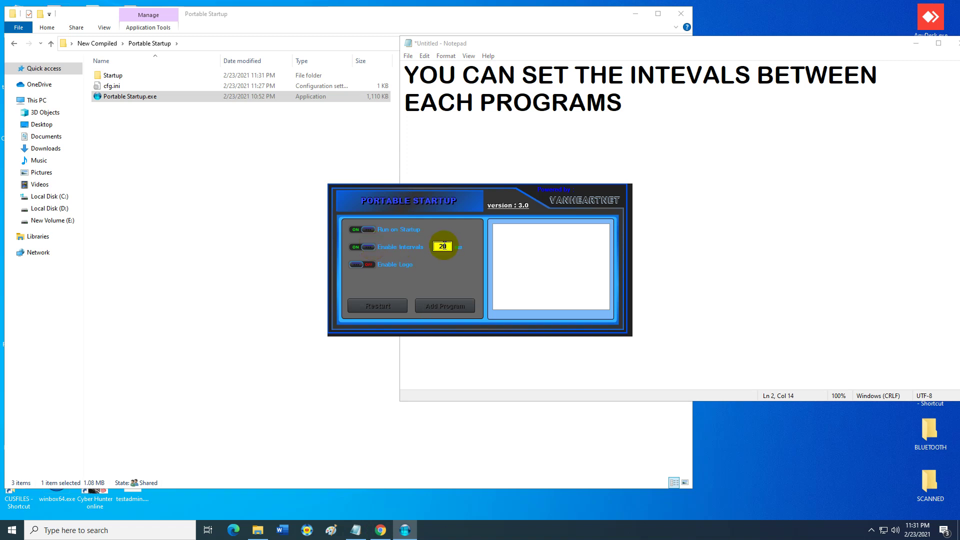
pyautogui.write('00')
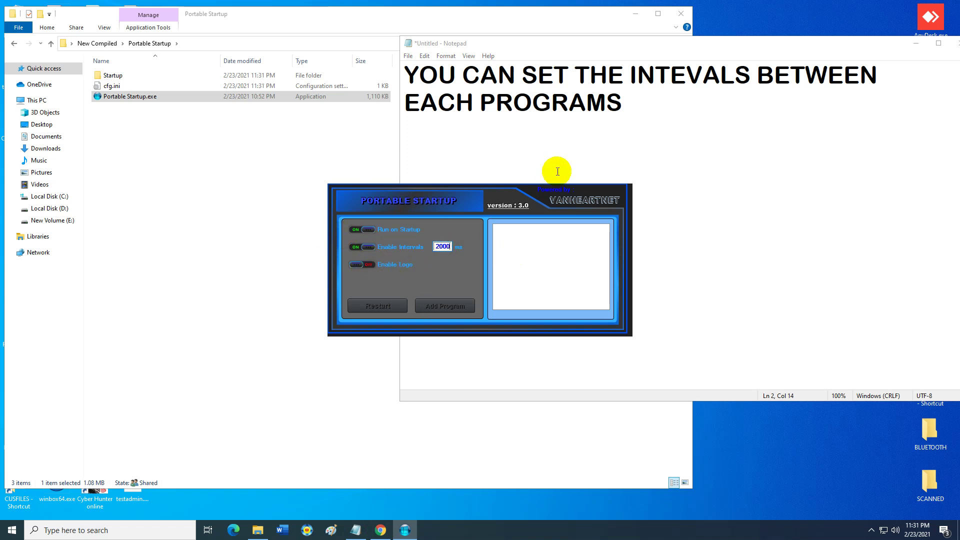
pyautogui.click(633, 103)
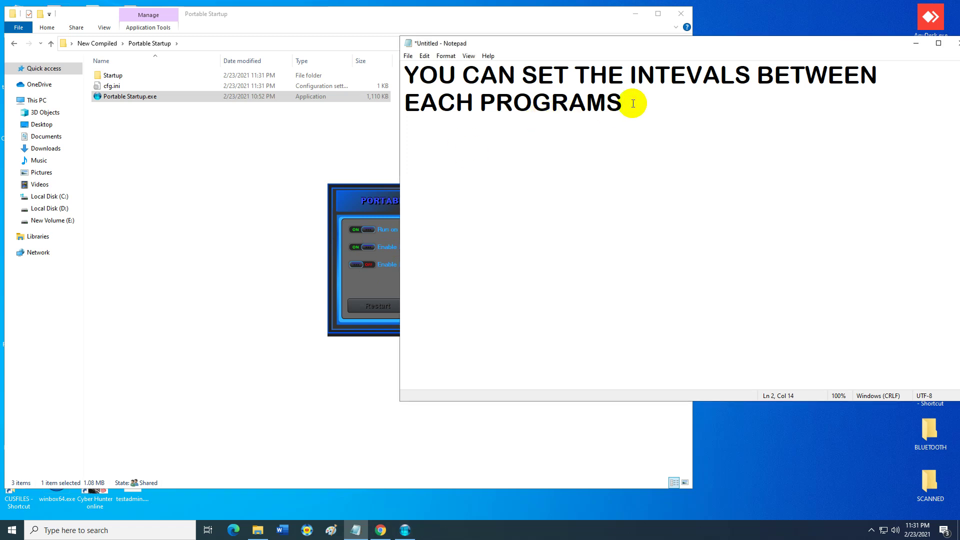
pyautogui.press('Return')
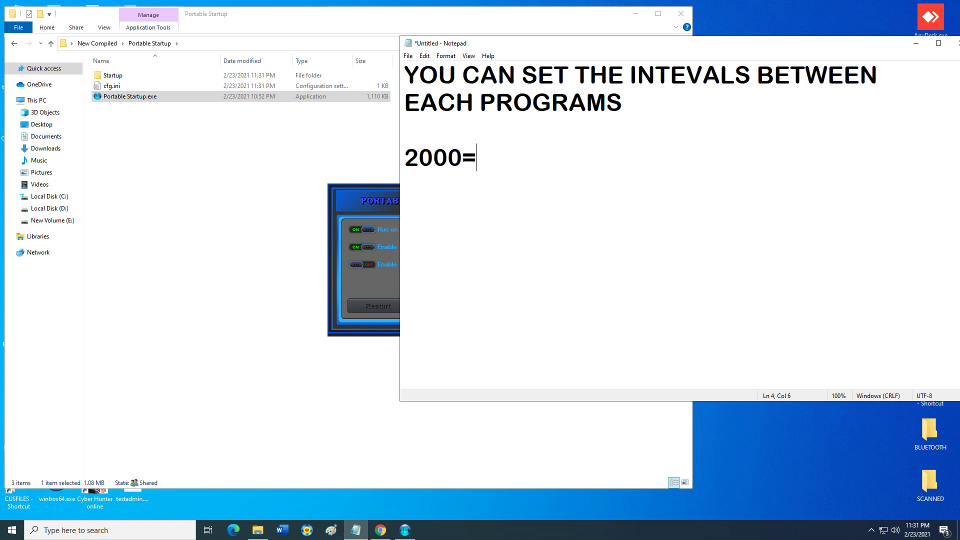
pyautogui.write('SECONS')
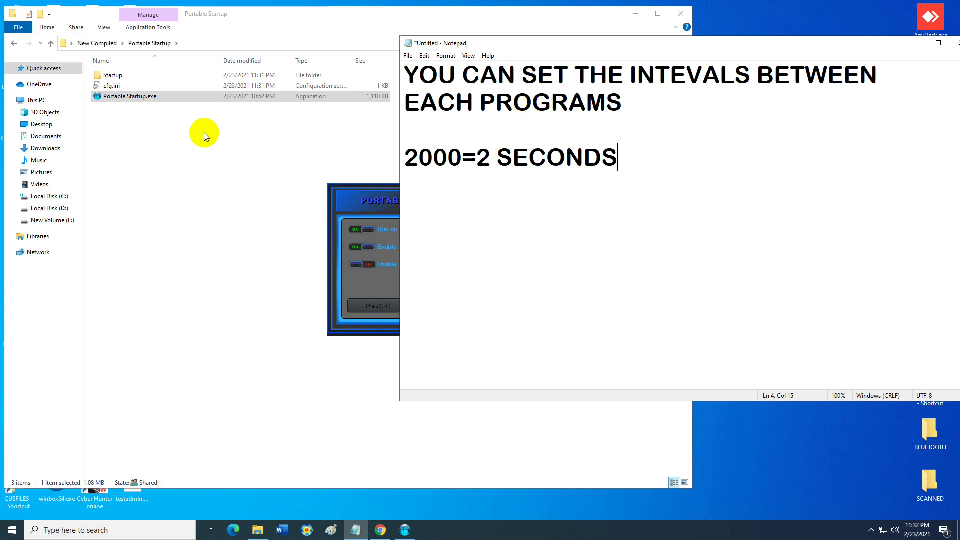
pyautogui.click(393, 200)
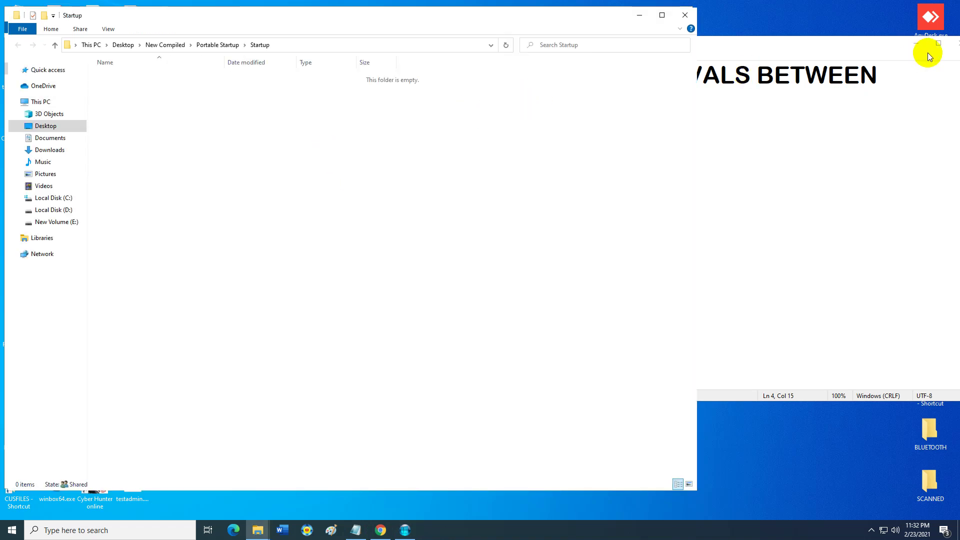
# Step: Copy AnyDesk.exe from the desktop and paste it into Portable Startup's Startup folder
pyautogui.moveTo(890, 46); pyautogui.dragTo(916, 85)
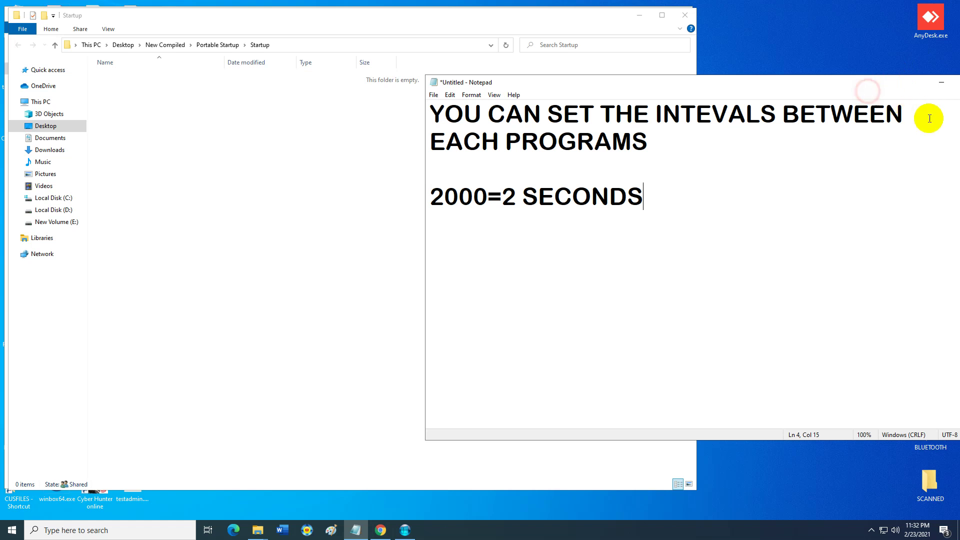
pyautogui.moveTo(815, 84); pyautogui.dragTo(874, 74)
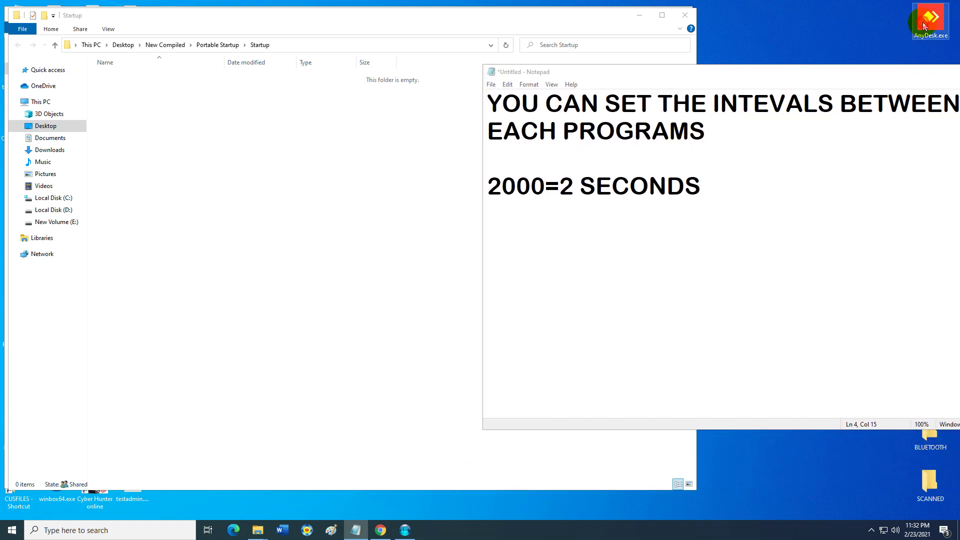
pyautogui.rightClick(923, 22)
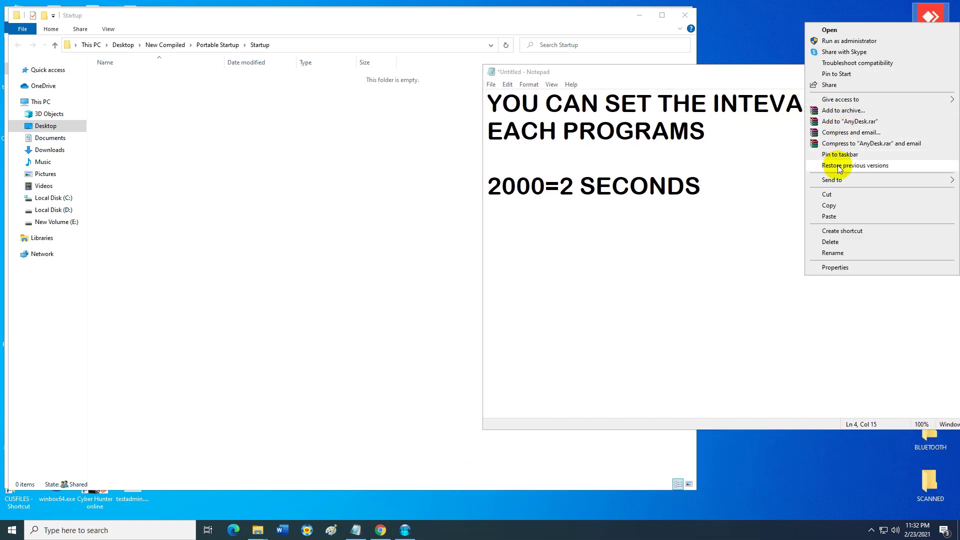
pyautogui.click(837, 205)
pyautogui.rightClick(309, 150)
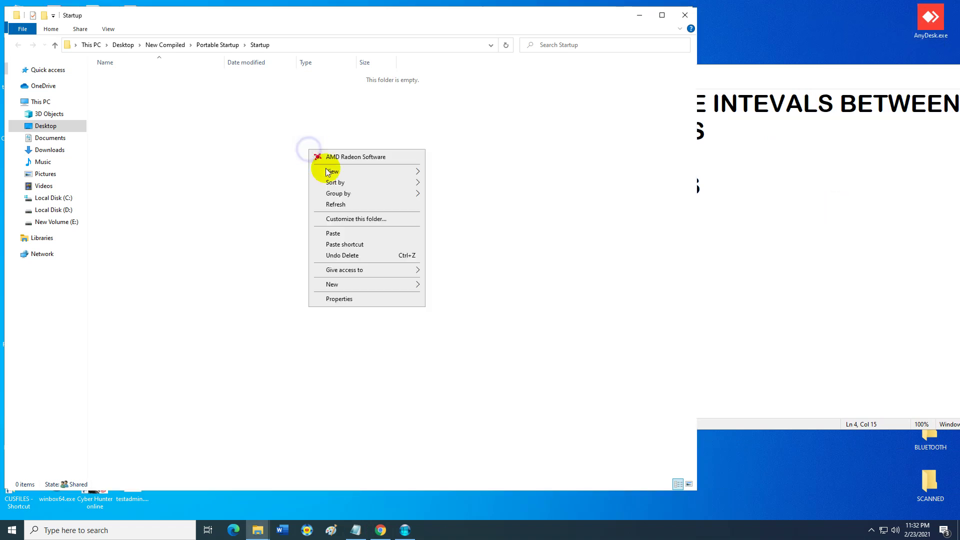
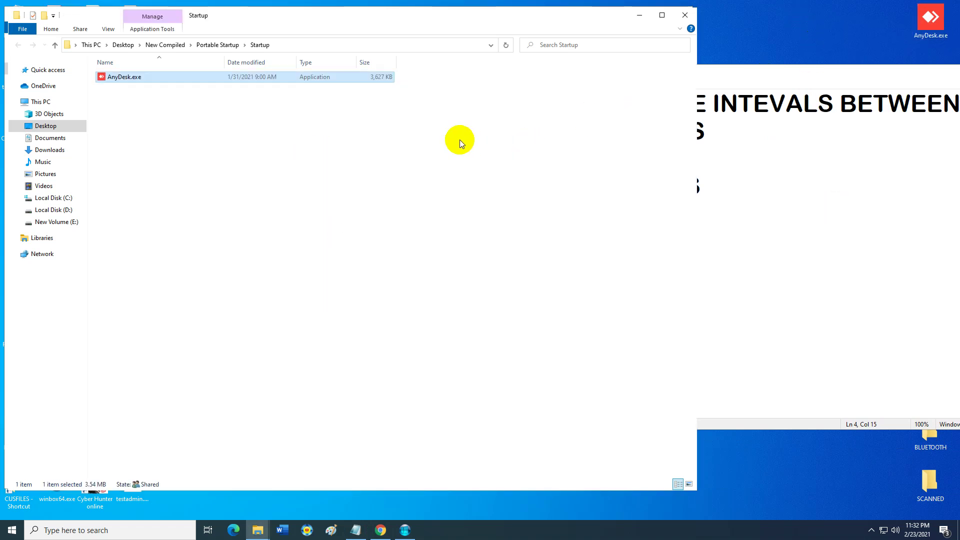
# Step: Bring the Notepad interval note in front of the Startup folder window
pyautogui.moveTo(749, 73); pyautogui.dragTo(750, 59)
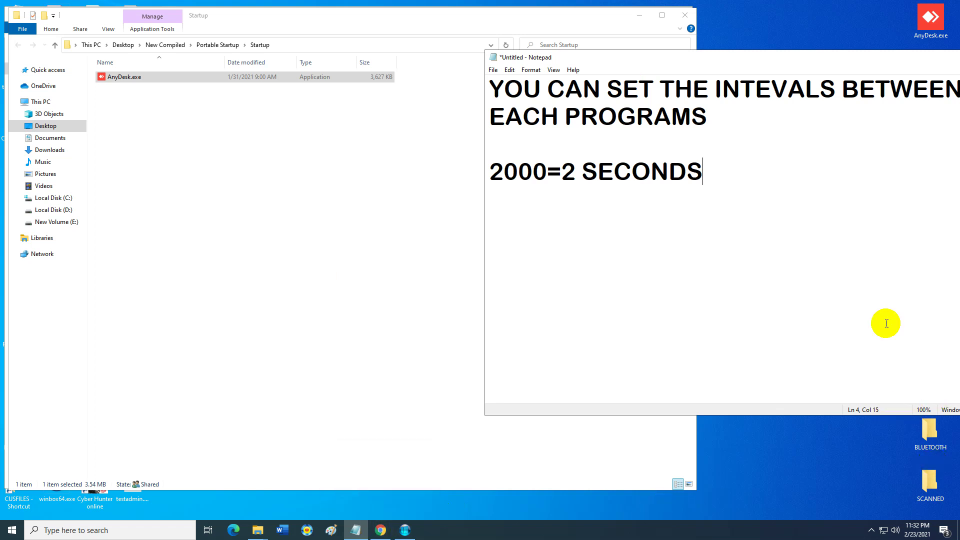
# Step: Snap the interval note to the right half and move both Explorer windows aside to reveal the desktop
pyautogui.moveTo(859, 64); pyautogui.dragTo(959, 68)
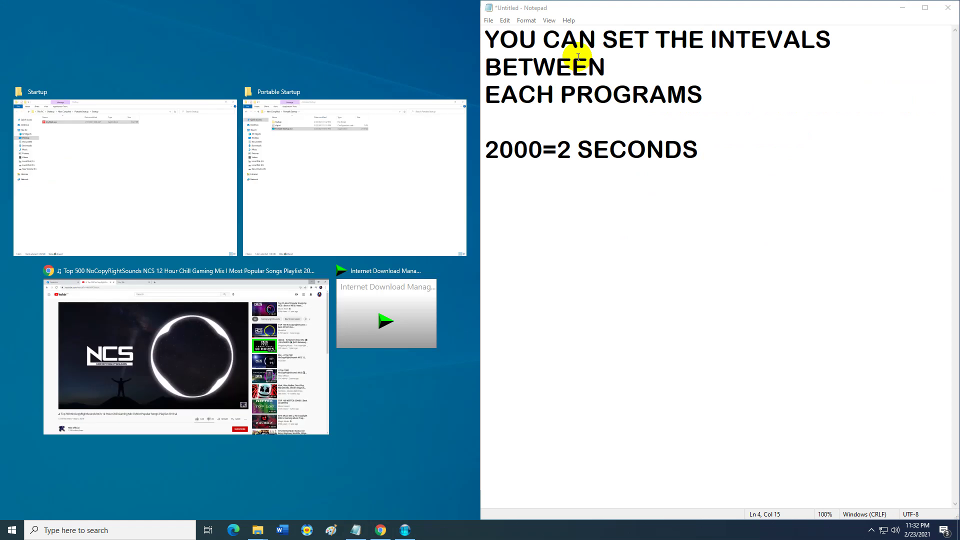
pyautogui.click(683, 16)
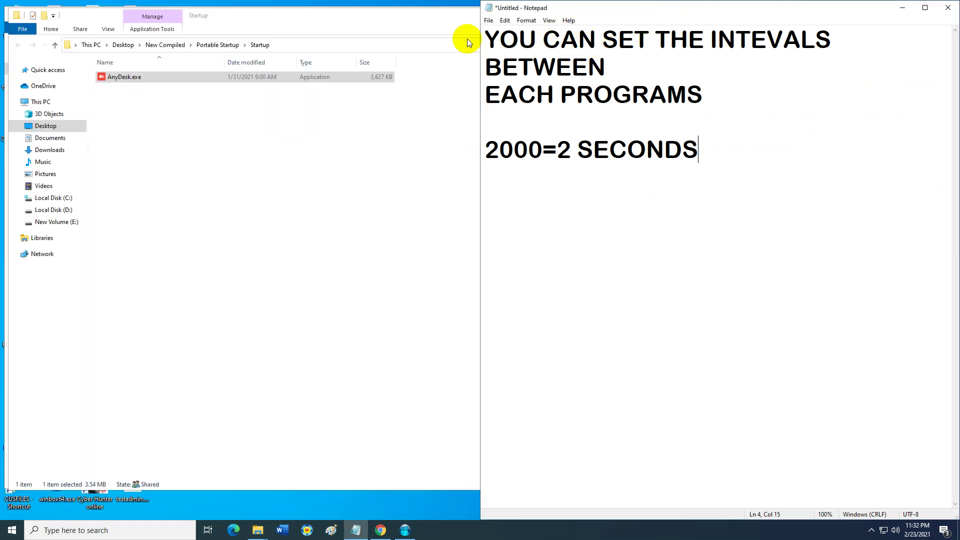
pyautogui.moveTo(203, 22); pyautogui.dragTo(450, 22)
pyautogui.moveTo(98, 11); pyautogui.dragTo(173, 22)
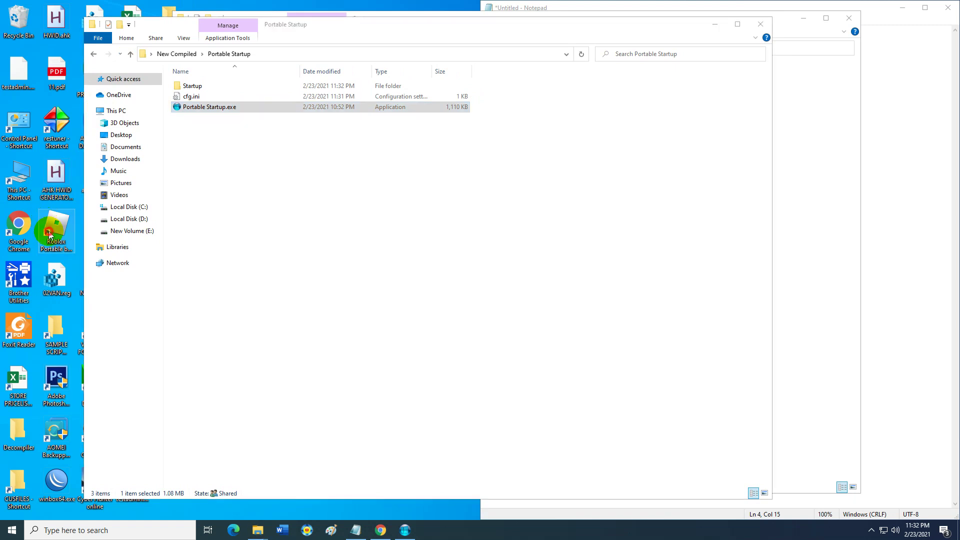
# Step: Copy the Roblox Portable shortcut from the desktop
pyautogui.rightClick(49, 233)
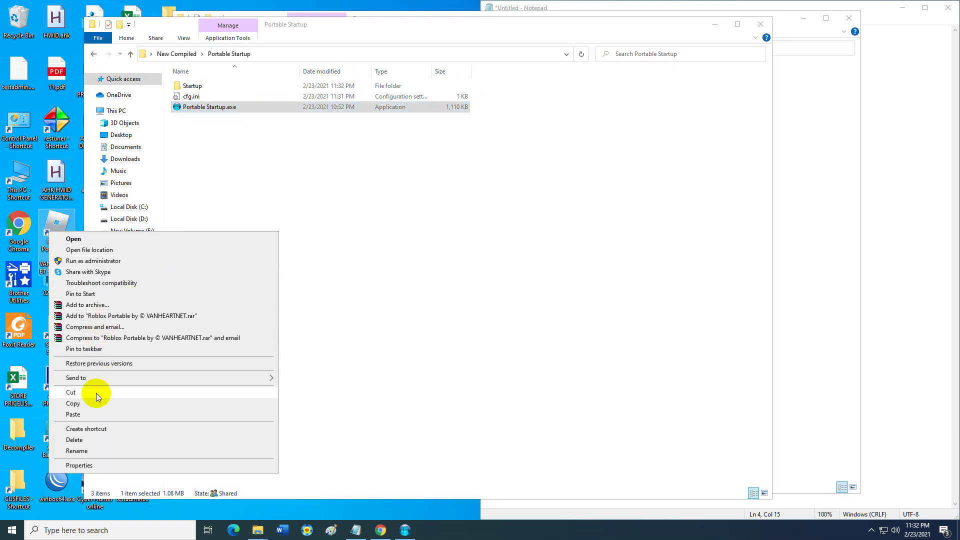
pyautogui.click(94, 408)
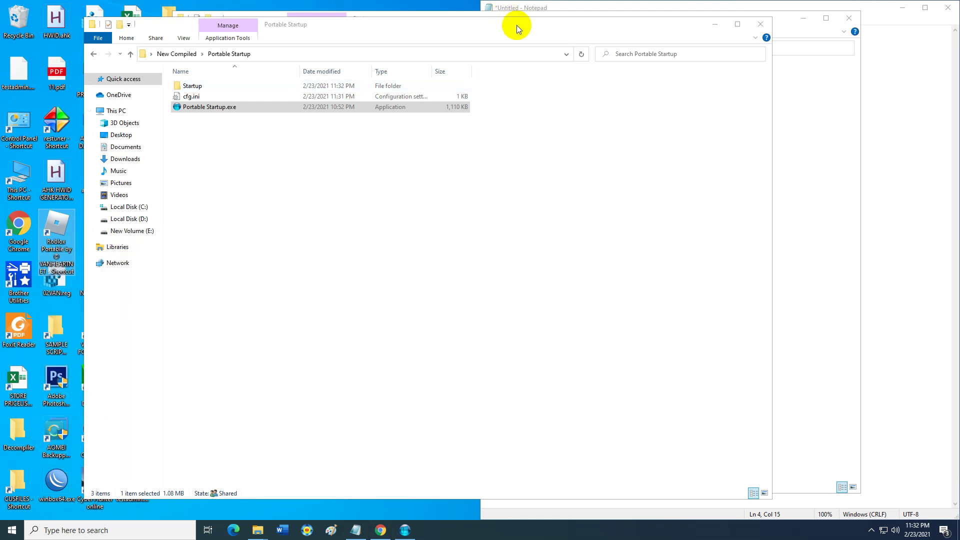
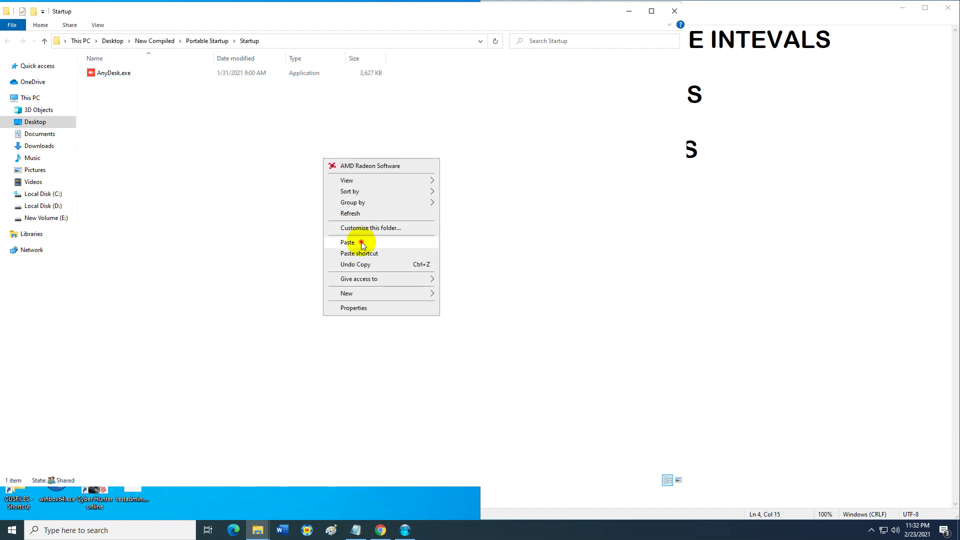
# Step: Paste the Roblox Portable shortcut and an AnyDesk.exe shortcut into the Startup folder
pyautogui.click(362, 240)
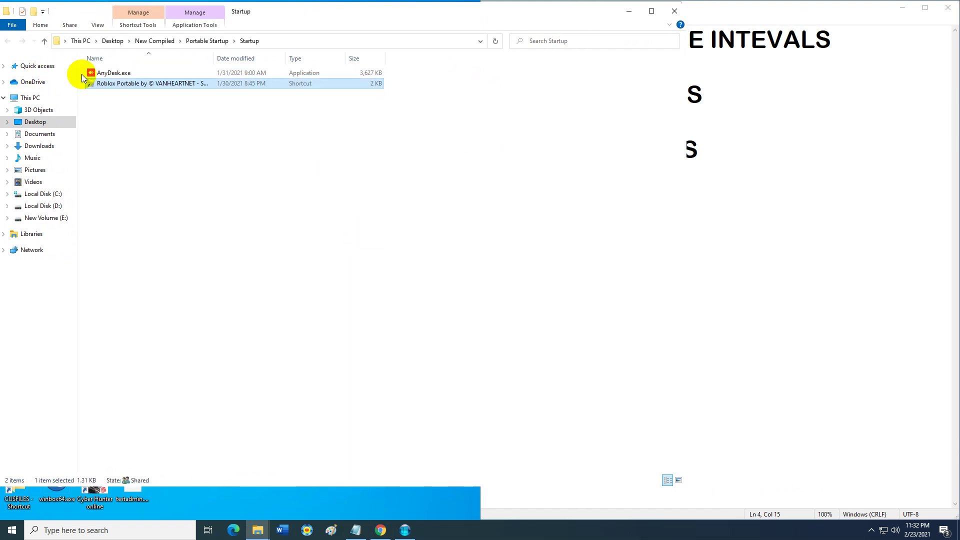
pyautogui.click(109, 73)
pyautogui.rightClick(109, 71)
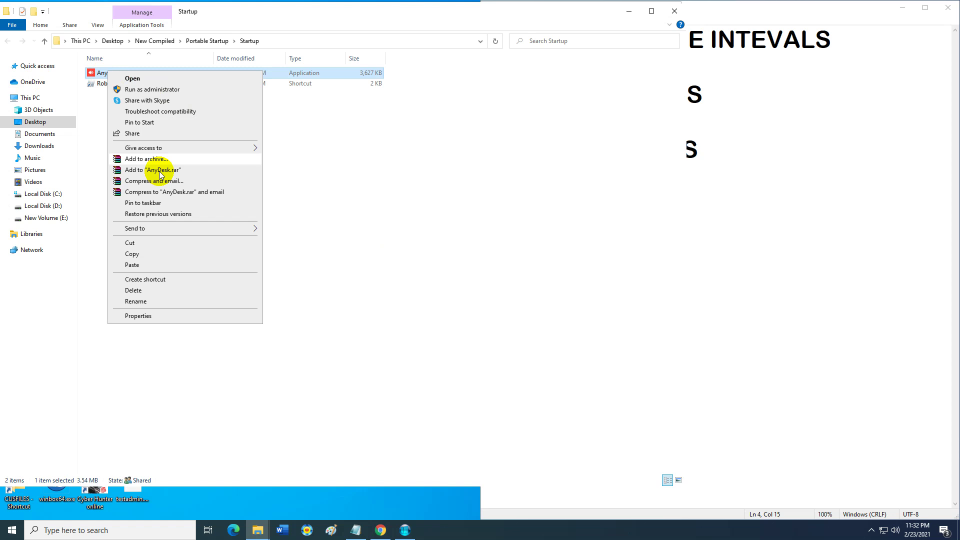
pyautogui.click(135, 254)
pyautogui.rightClick(131, 170)
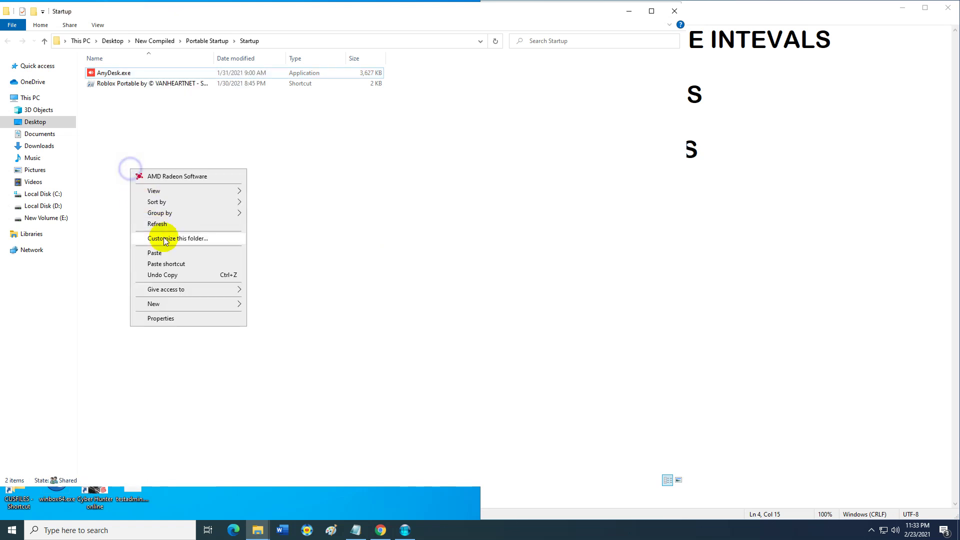
pyautogui.click(166, 264)
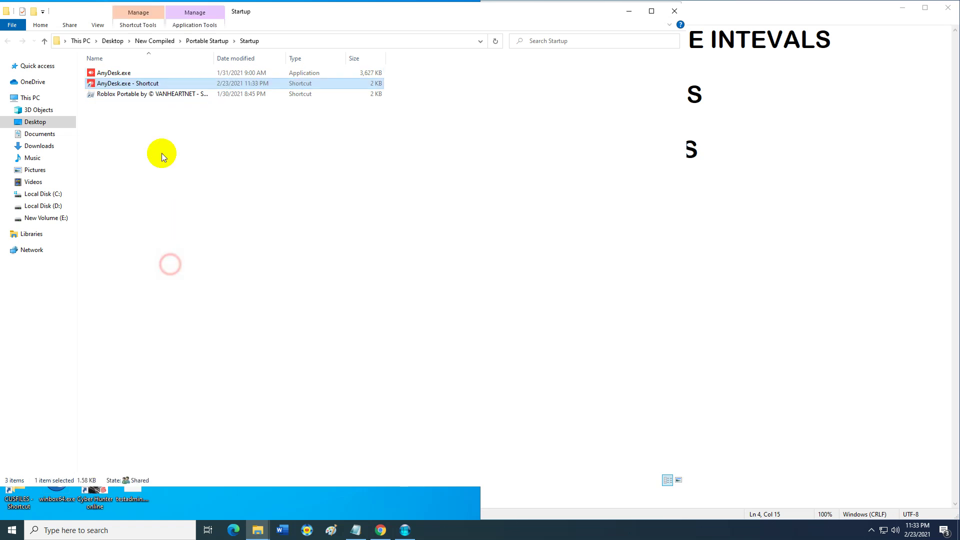
# Step: Cut and delete the original AnyDesk.exe, leaving only the two shortcuts in Startup
pyautogui.click(116, 74)
pyautogui.rightClick(115, 74)
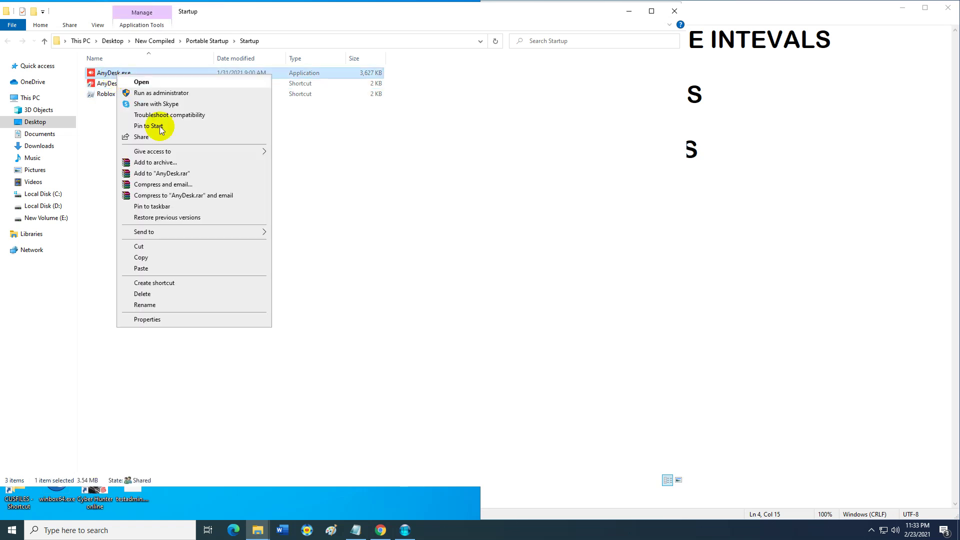
pyautogui.click(167, 247)
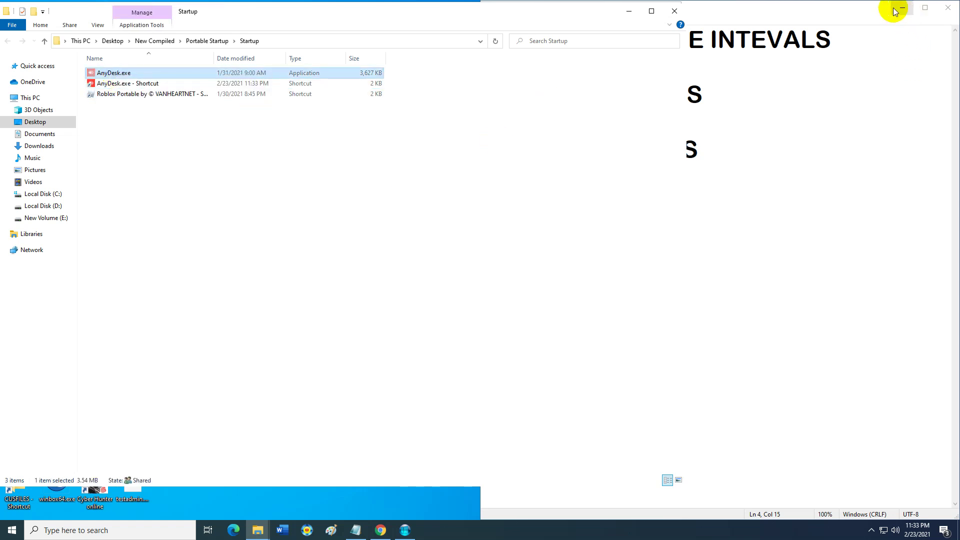
pyautogui.moveTo(894, 8); pyautogui.dragTo(855, 11)
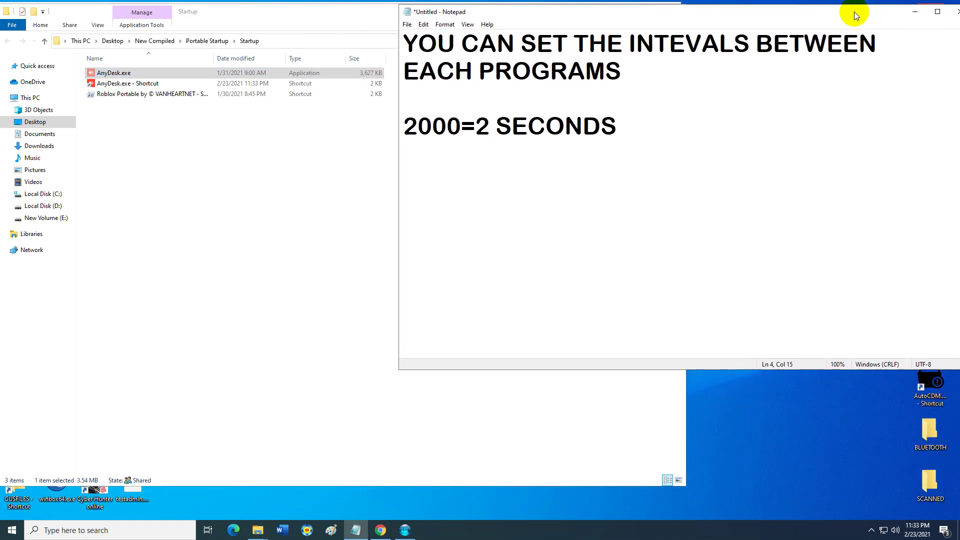
pyautogui.click(137, 73)
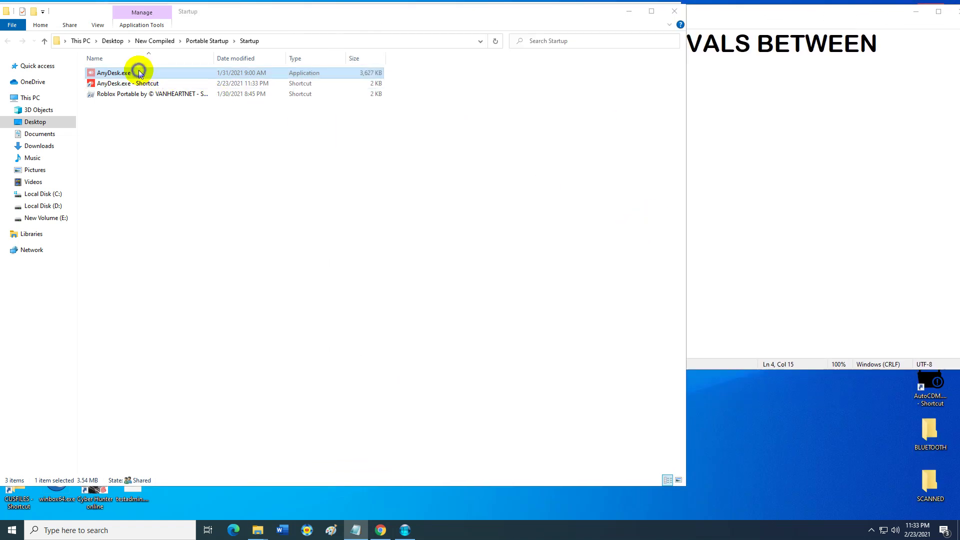
pyautogui.rightClick(137, 72)
pyautogui.click(196, 276)
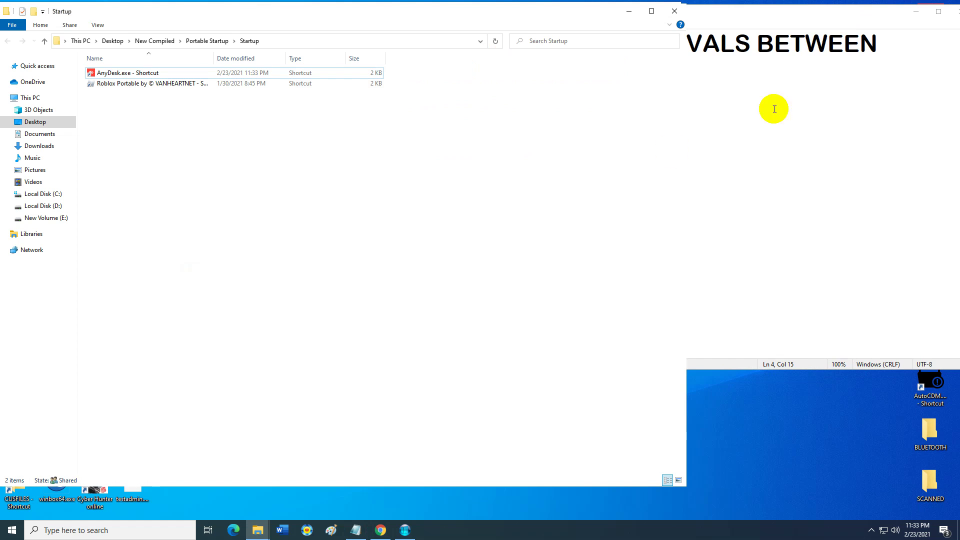
pyautogui.click(767, 21)
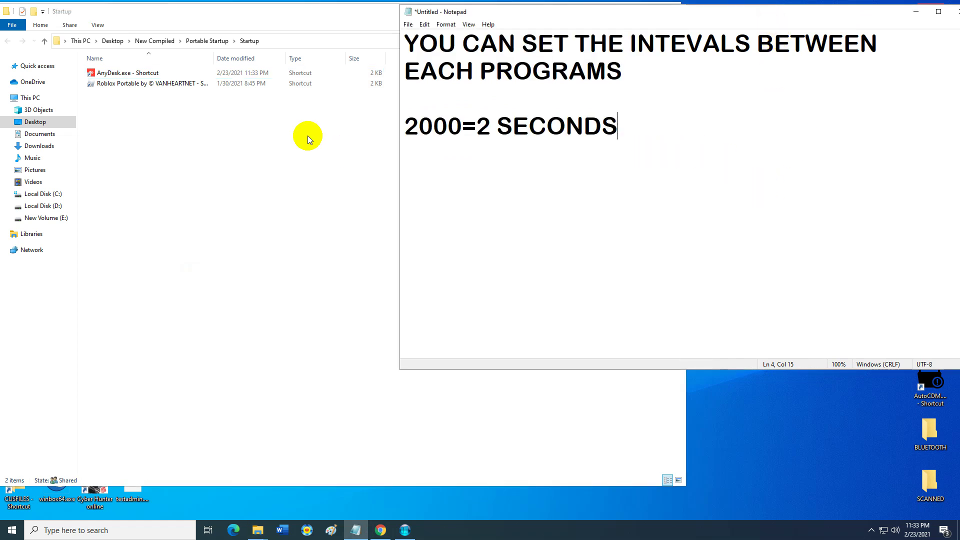
pyautogui.click(149, 74)
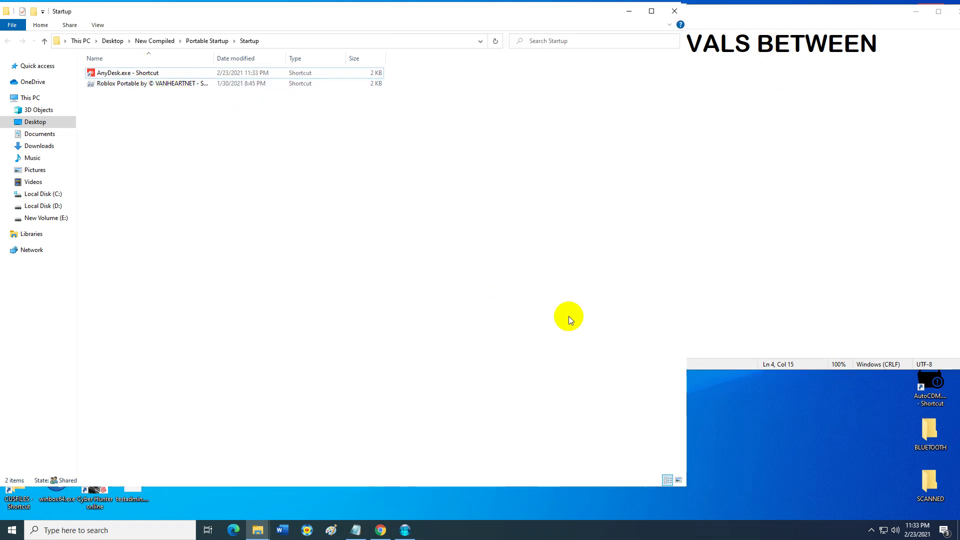
# Step: Restart the timed launch so Roblox opens, delete the broken AnyDesk shortcut, and close the browser
pyautogui.click(406, 530)
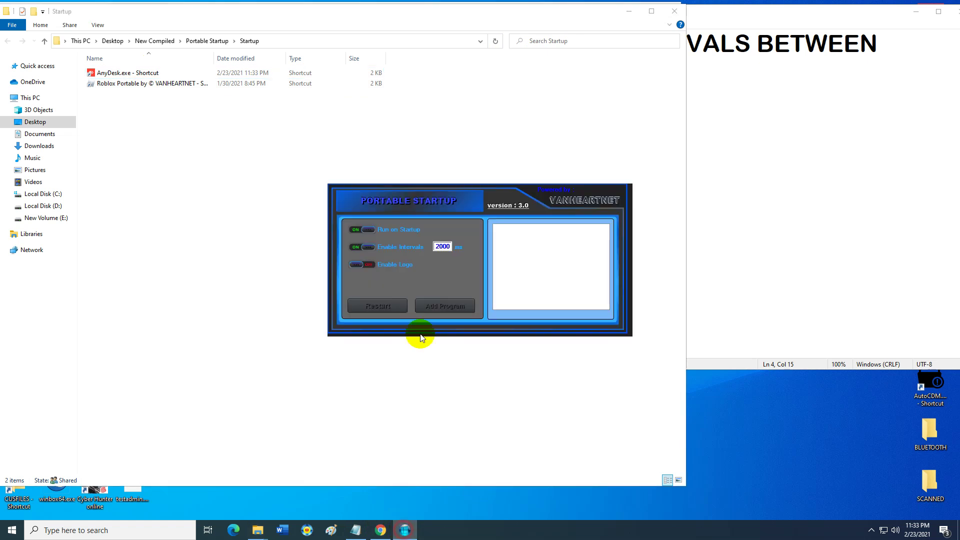
pyautogui.click(388, 303)
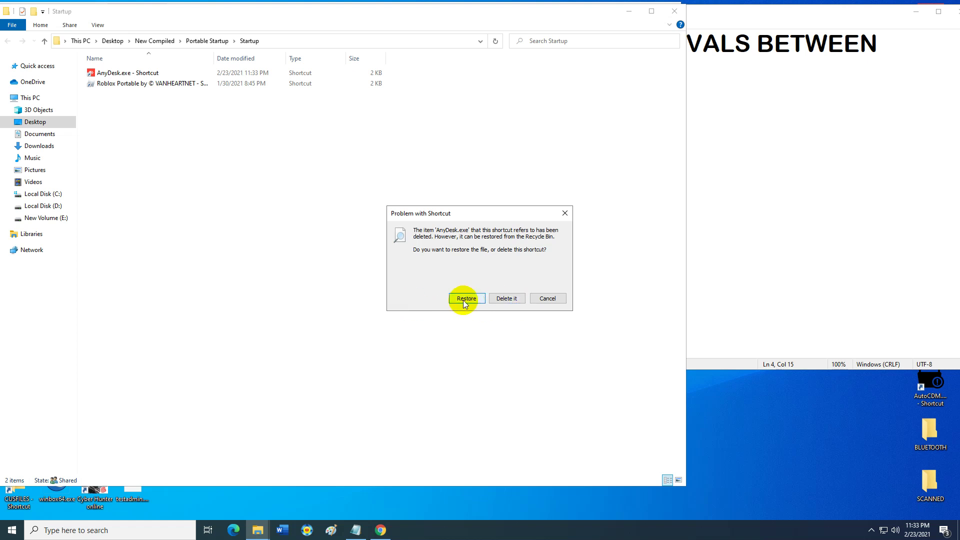
pyautogui.click(507, 299)
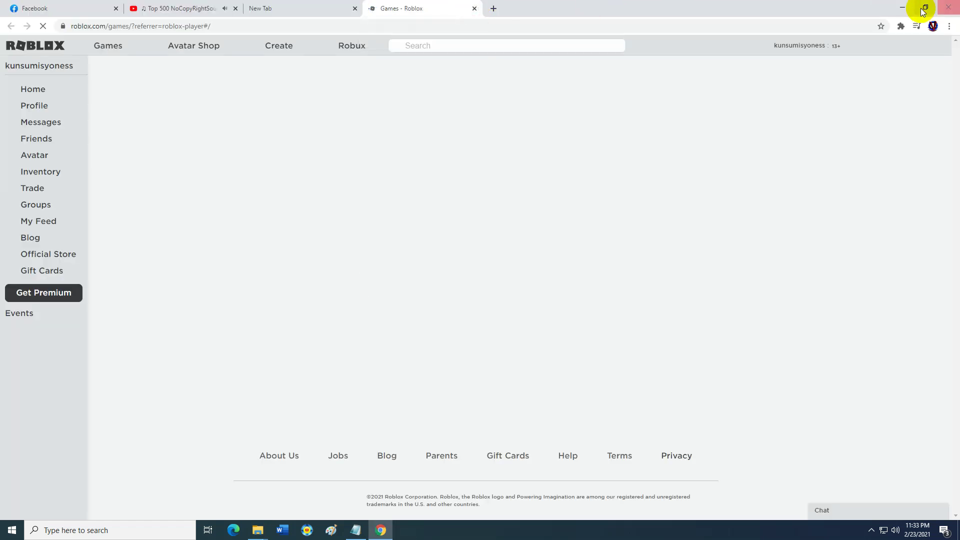
pyautogui.click(902, 7)
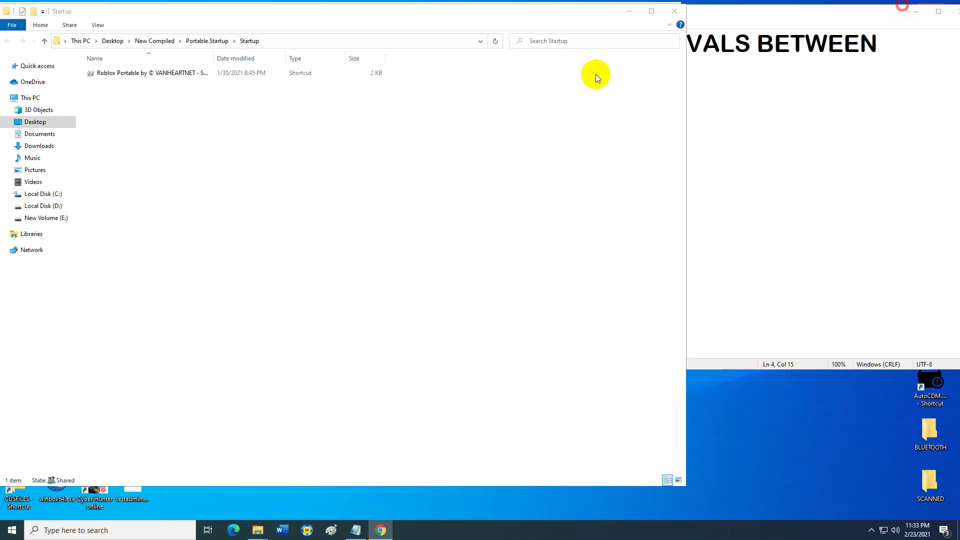
# Step: Begin returning AnyDesk.exe to the Startup folder from the desktop AnyDesk icon
pyautogui.rightClick(143, 153)
pyautogui.click(183, 200)
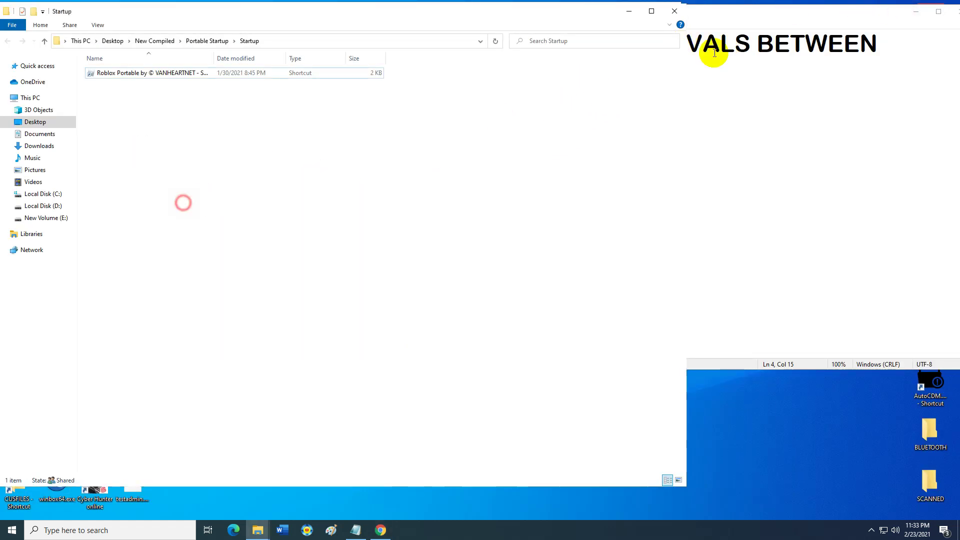
pyautogui.click(906, 15)
pyautogui.rightClick(923, 17)
pyautogui.moveTo(844, 178)
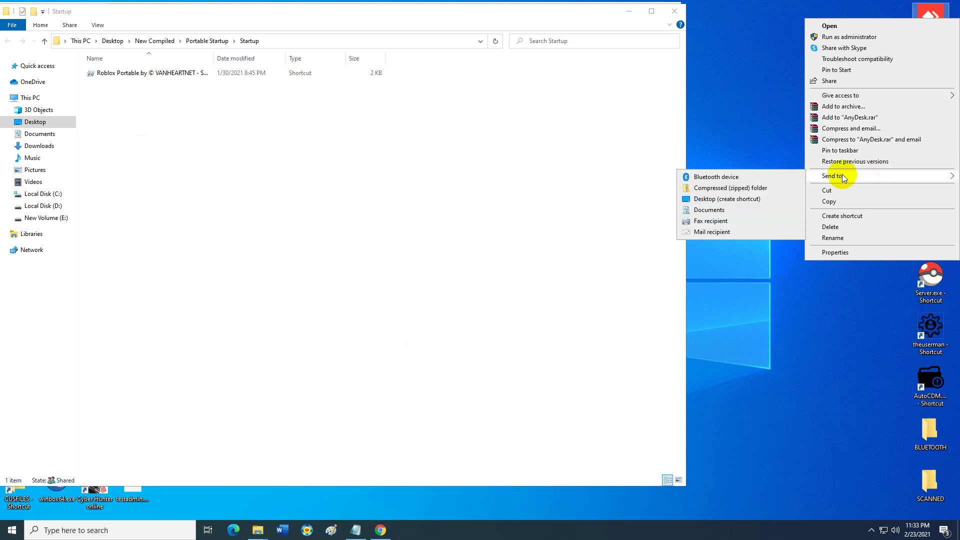
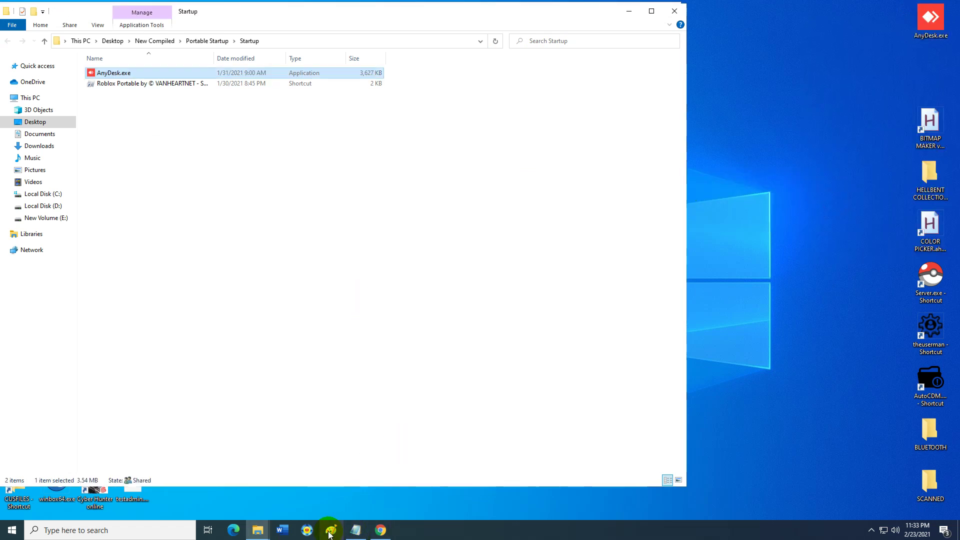
# Step: Bring the Portable Startup folder window, with Startup, cfg.ini and Portable Startup.exe, to the front
pyautogui.click(257, 530)
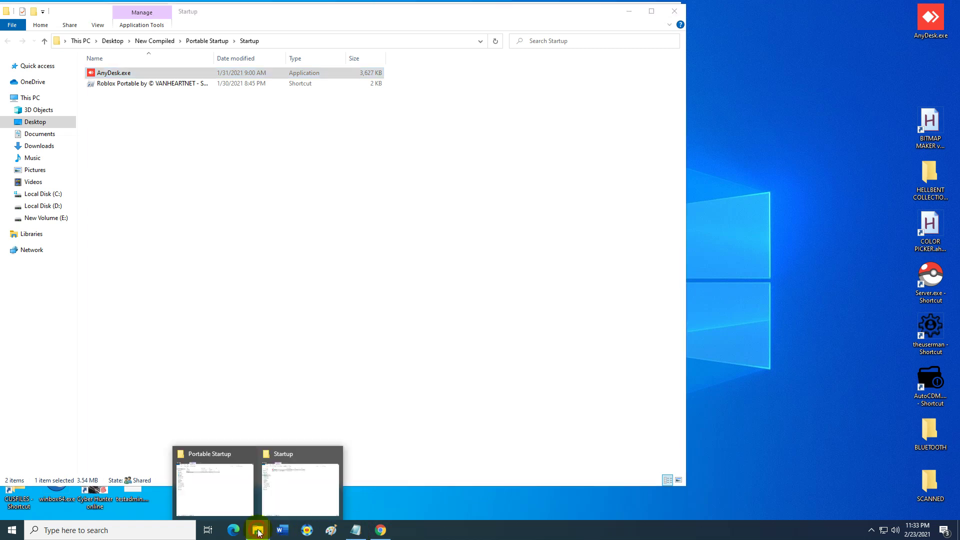
pyautogui.click(289, 497)
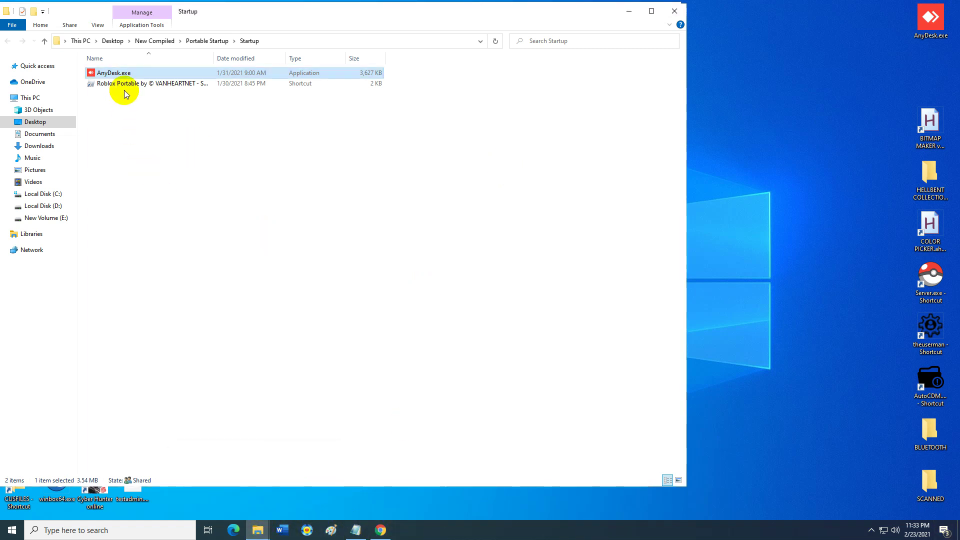
pyautogui.click(258, 530)
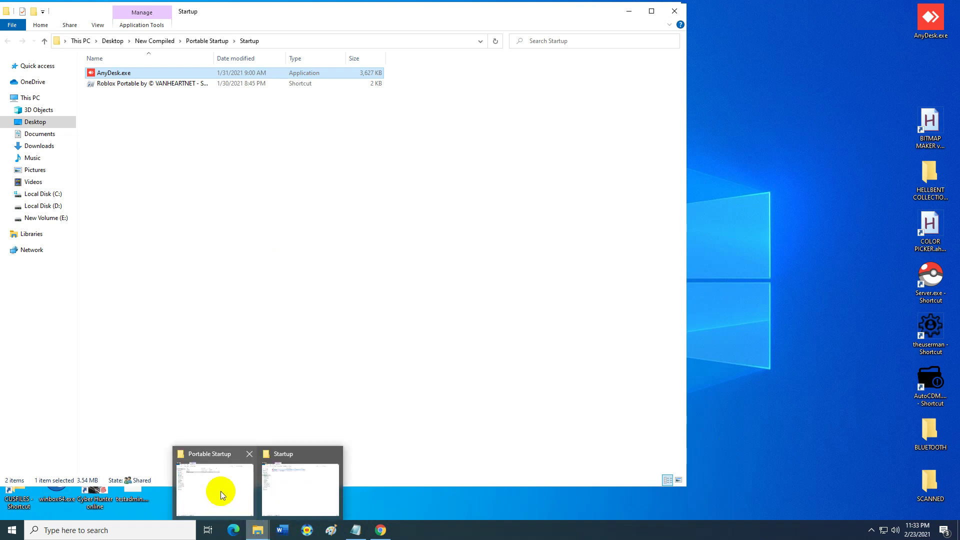
pyautogui.click(221, 498)
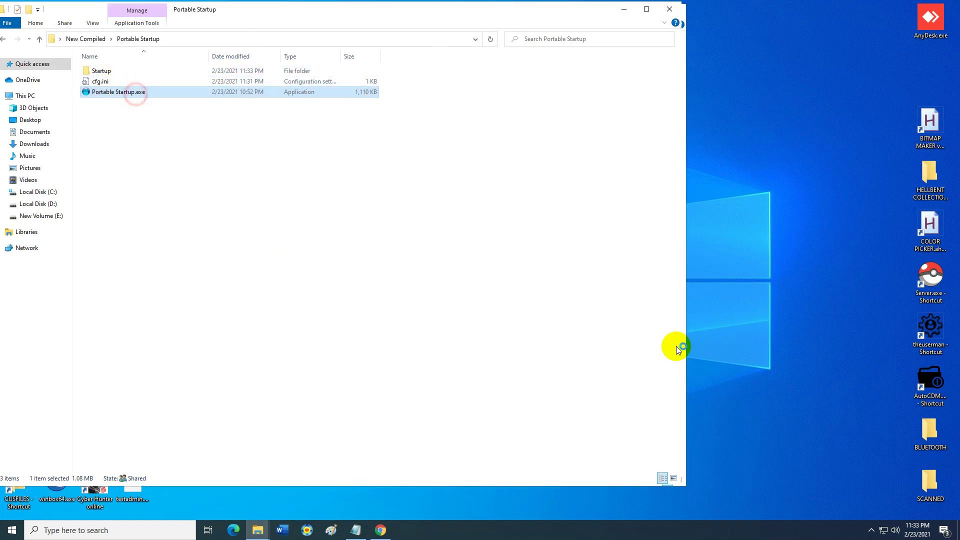
pyautogui.click(871, 530)
# Step: Open the Portable Startup settings window from the tray and move it to the lower right
pyautogui.click(872, 491)
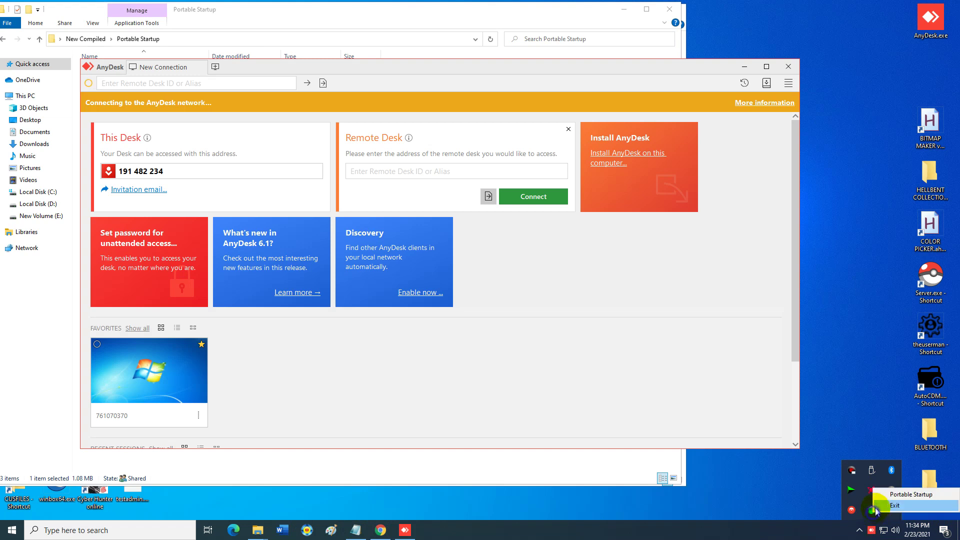
pyautogui.click(873, 510)
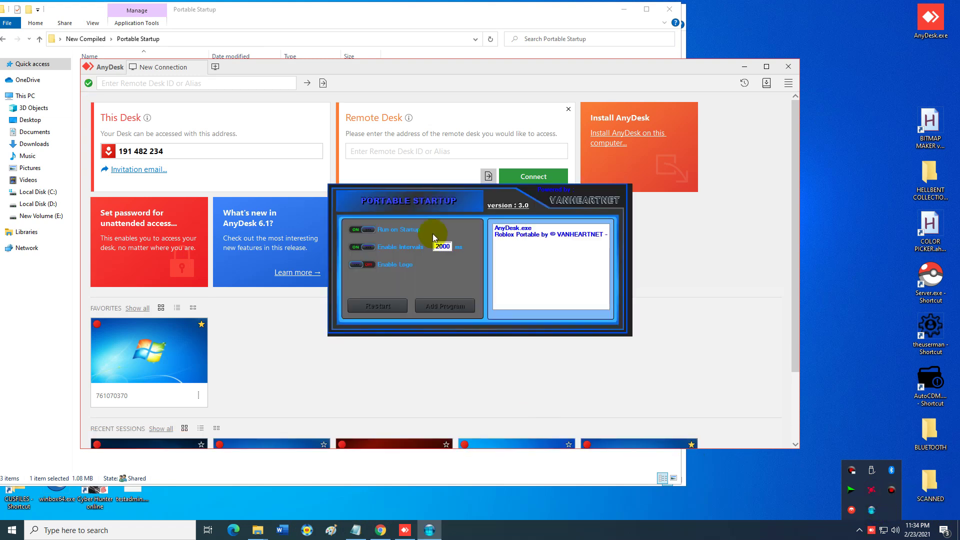
pyautogui.moveTo(406, 209); pyautogui.dragTo(611, 280)
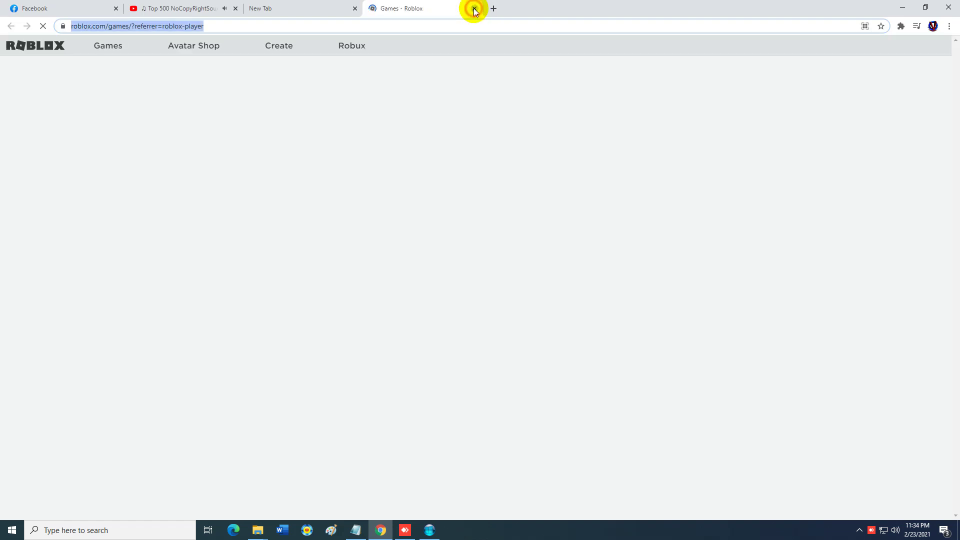
# Step: Close the launched Games - Roblox tab and the AnyDesk window
pyautogui.click(474, 9)
pyautogui.click(903, 8)
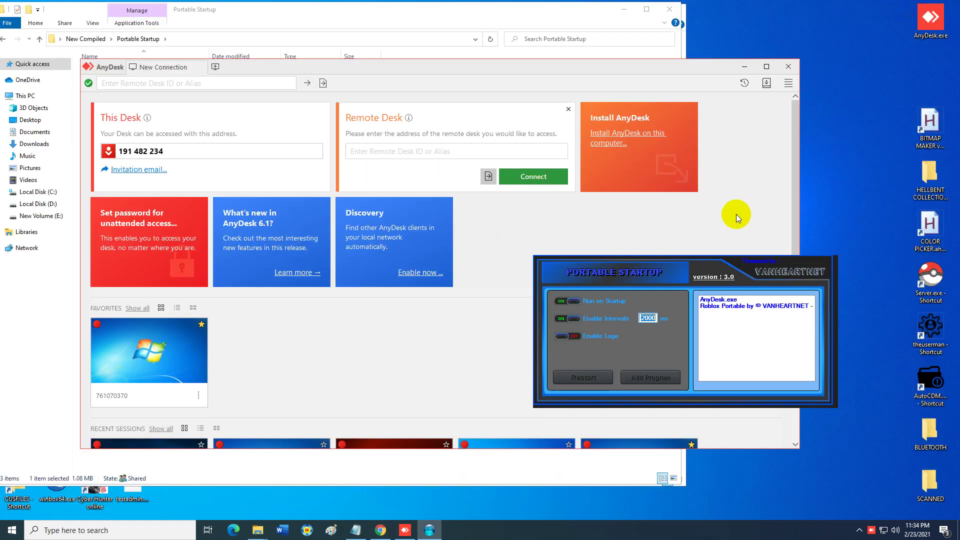
pyautogui.click(798, 64)
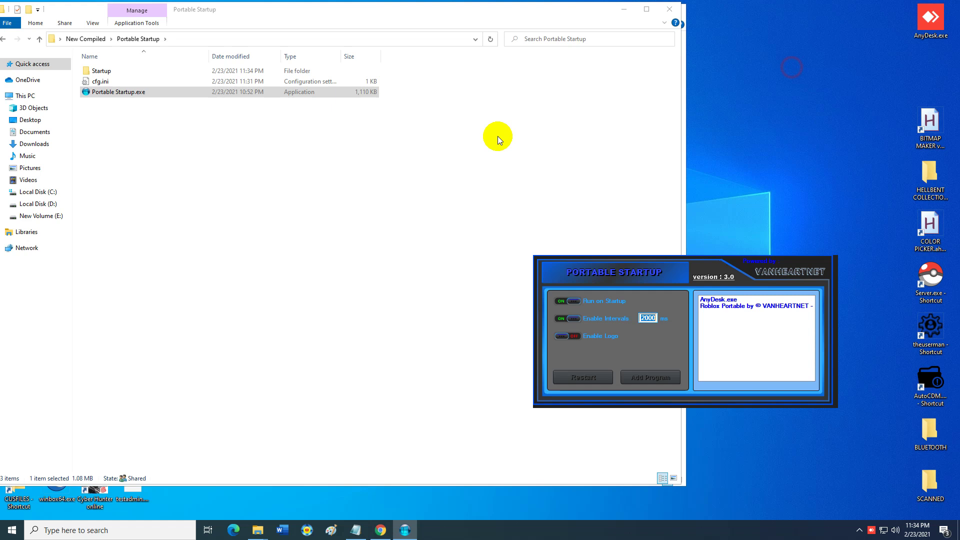
pyautogui.click(433, 189)
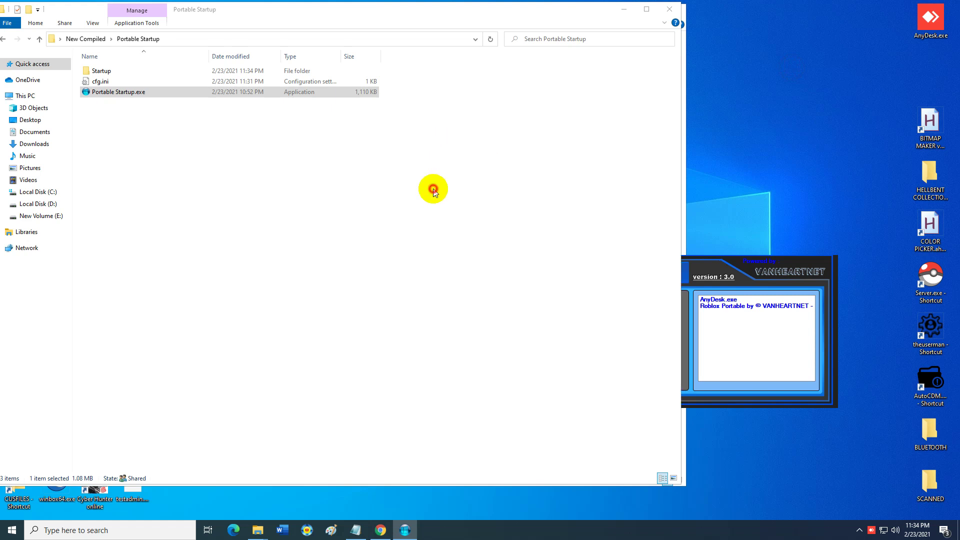
pyautogui.click(355, 530)
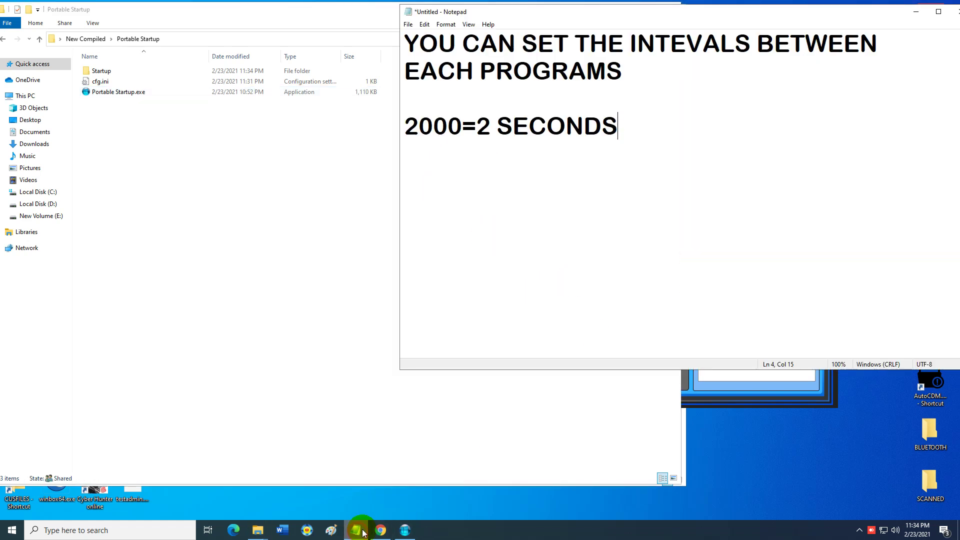
# Step: Replace the Notepad interval note with 'NOW YOU CAN ALSO ADD YOUR LOGO'
pyautogui.moveTo(714, 123); pyautogui.dragTo(115, 4)
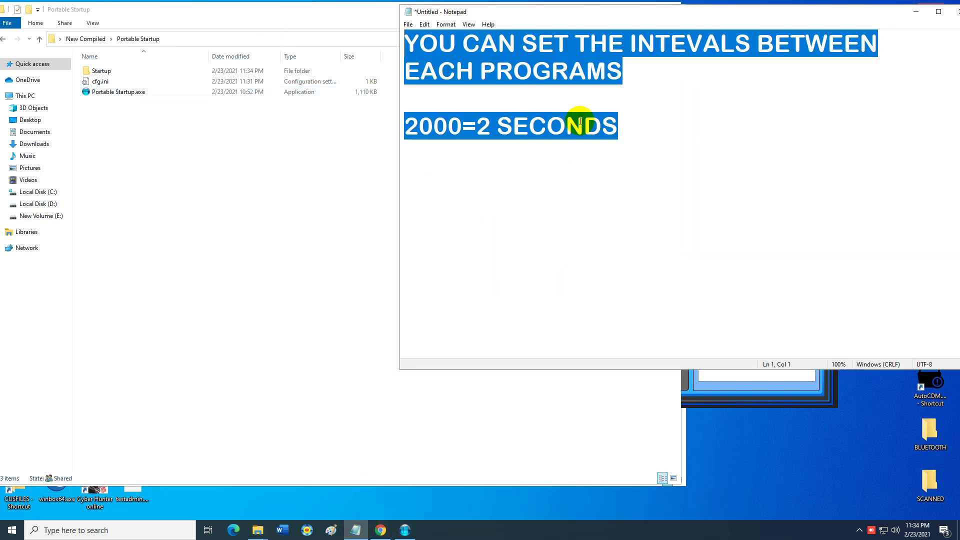
pyautogui.write('NOW')
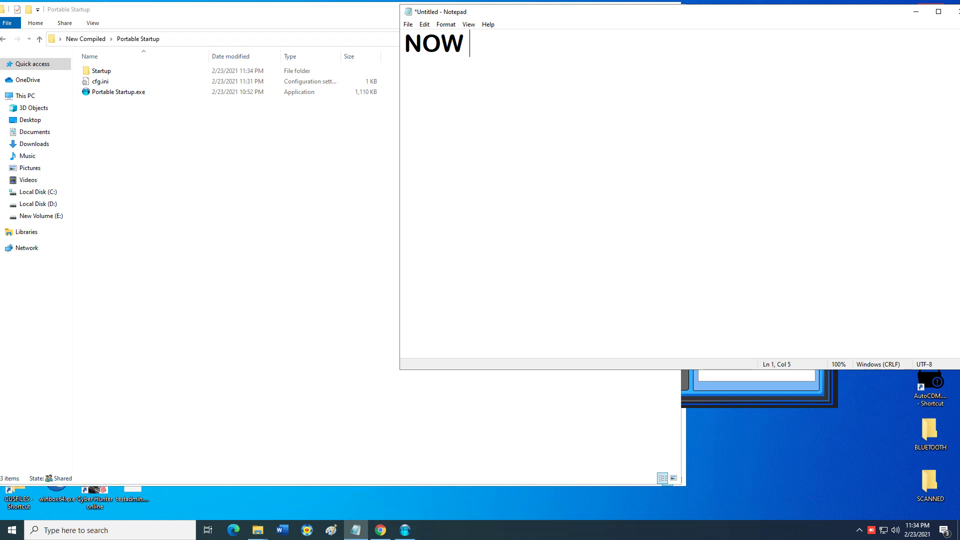
pyautogui.write(' YOU CAN')
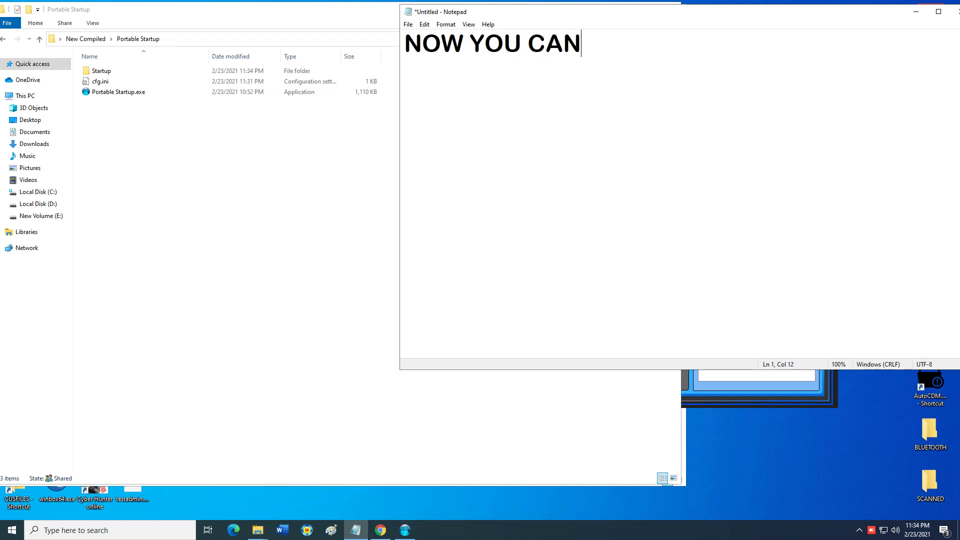
pyautogui.write(' ALSSO')
pyautogui.press('BackSpace')
pyautogui.press('BackSpace')
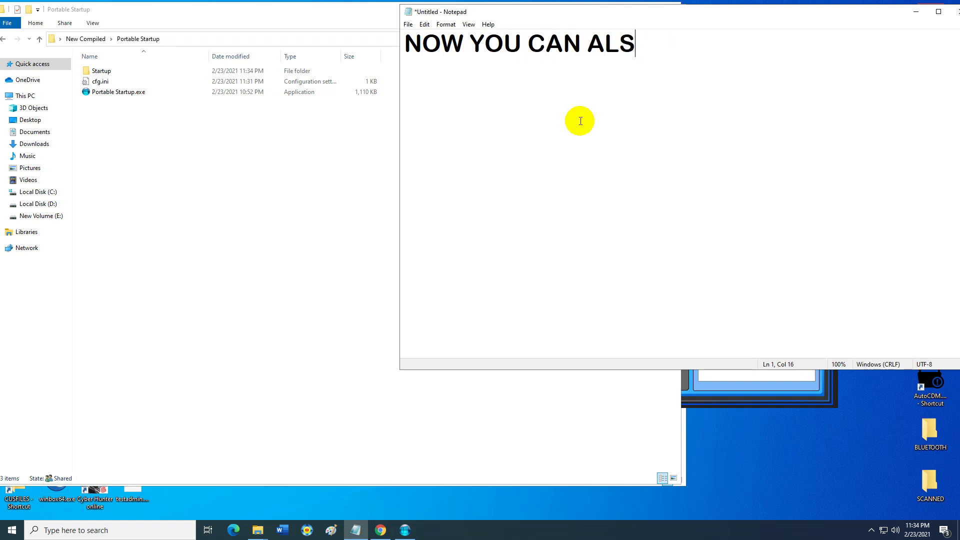
pyautogui.write('O')
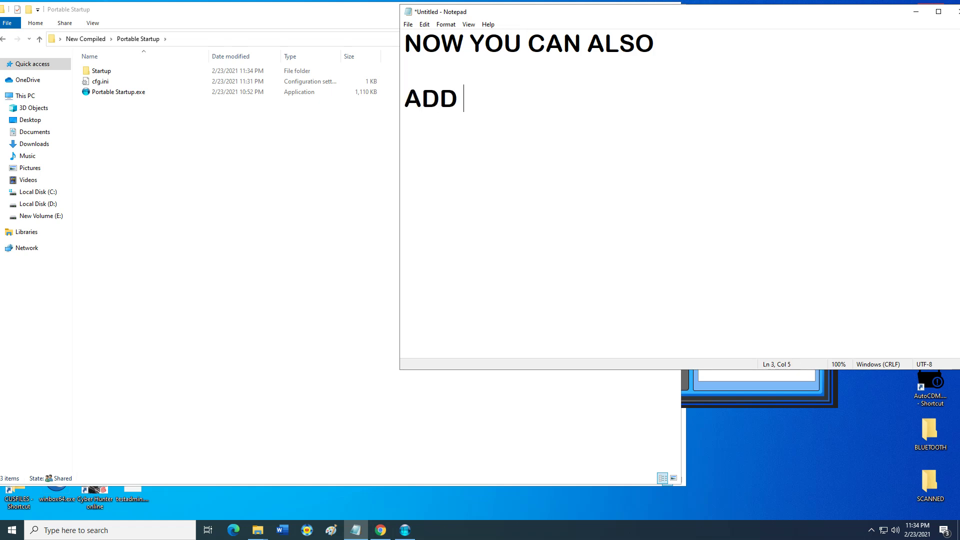
pyautogui.write('YOUR LOGO')
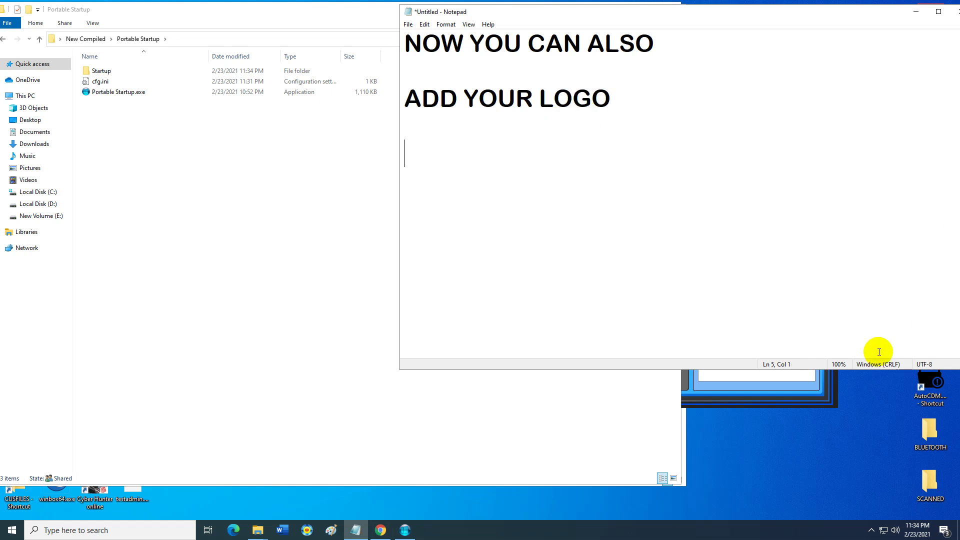
pyautogui.click(695, 401)
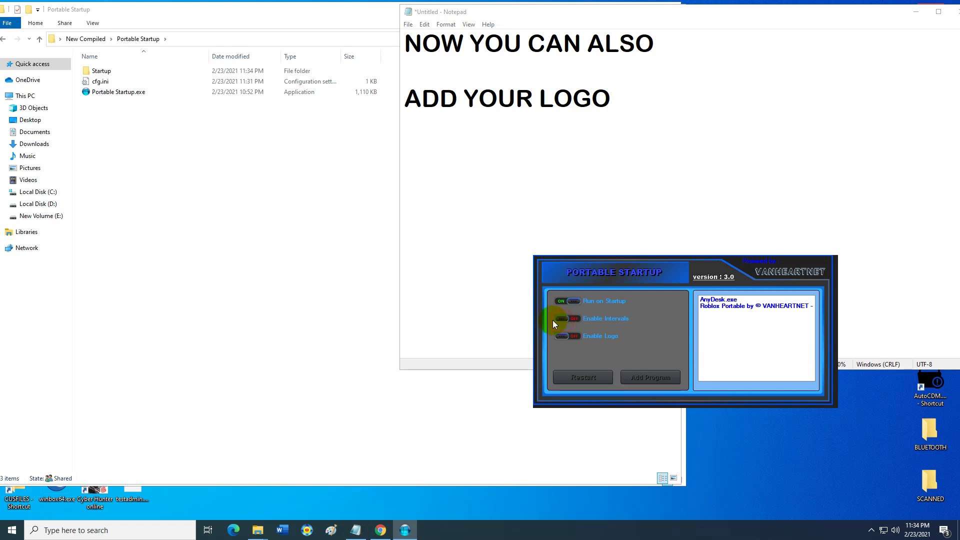
# Step: Enable the logo at width 1000 and height 200, then restart Portable Startup
pyautogui.moveTo(617, 277); pyautogui.dragTo(493, 232)
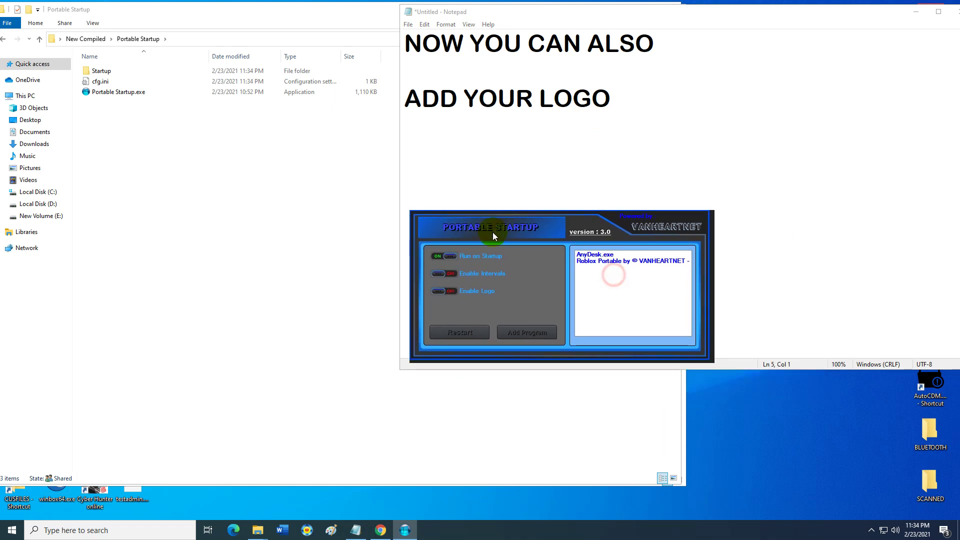
pyautogui.click(444, 292)
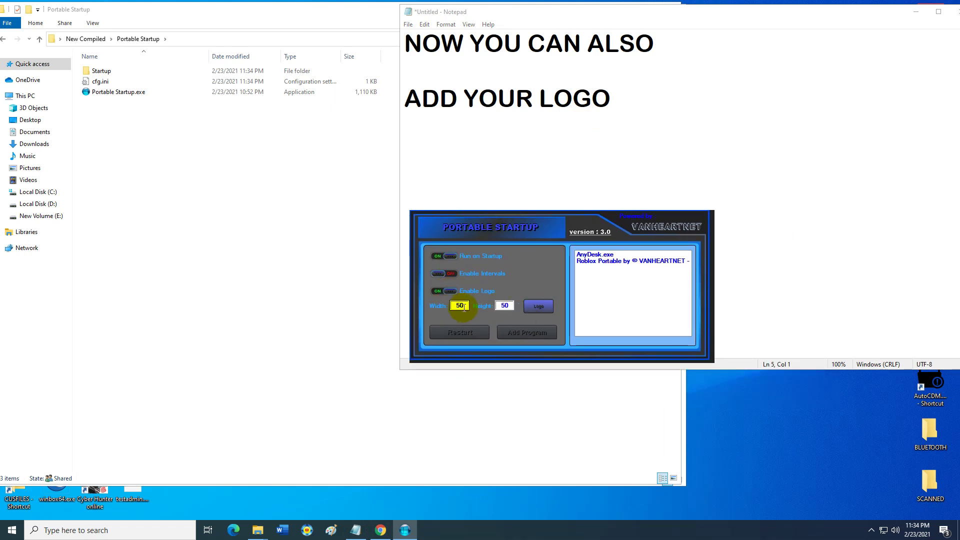
pyautogui.click(461, 305)
pyautogui.write('1000')
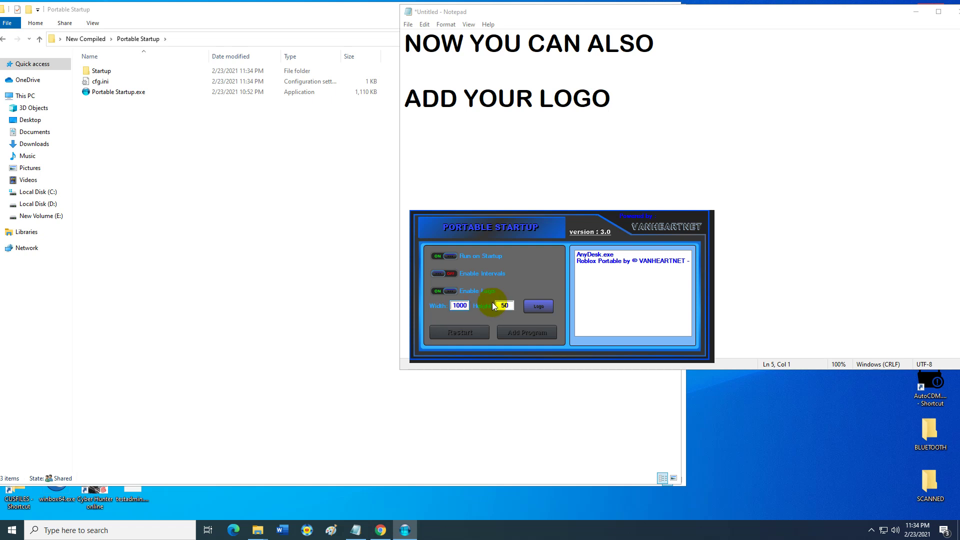
pyautogui.click(504, 305)
pyautogui.write('200')
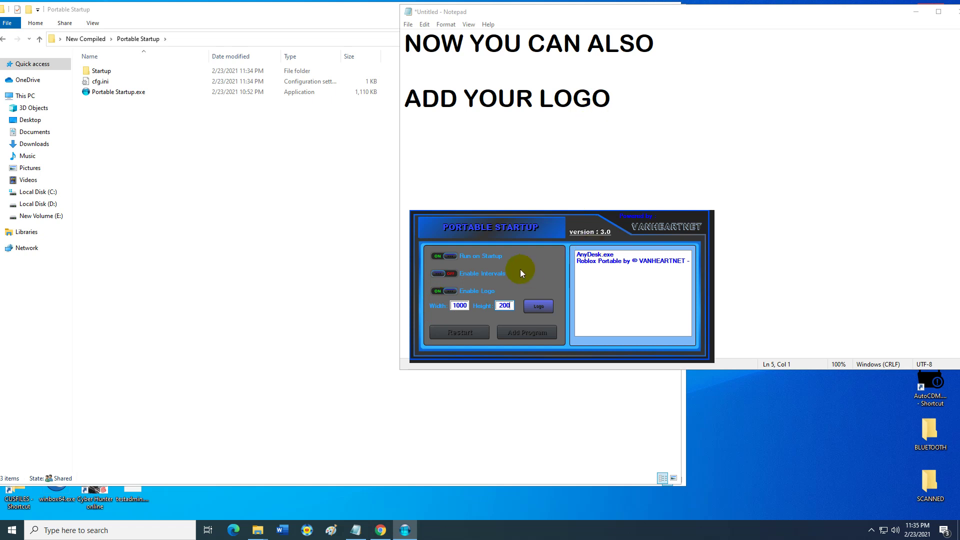
pyautogui.click(467, 332)
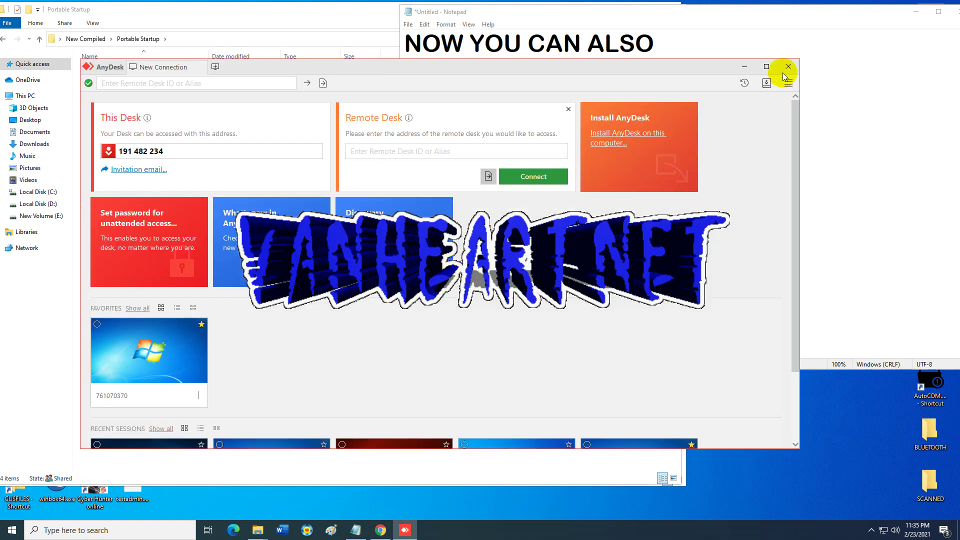
# Step: Close the relaunched AnyDesk window and Roblox tab, then minimize Chrome
pyautogui.click(788, 67)
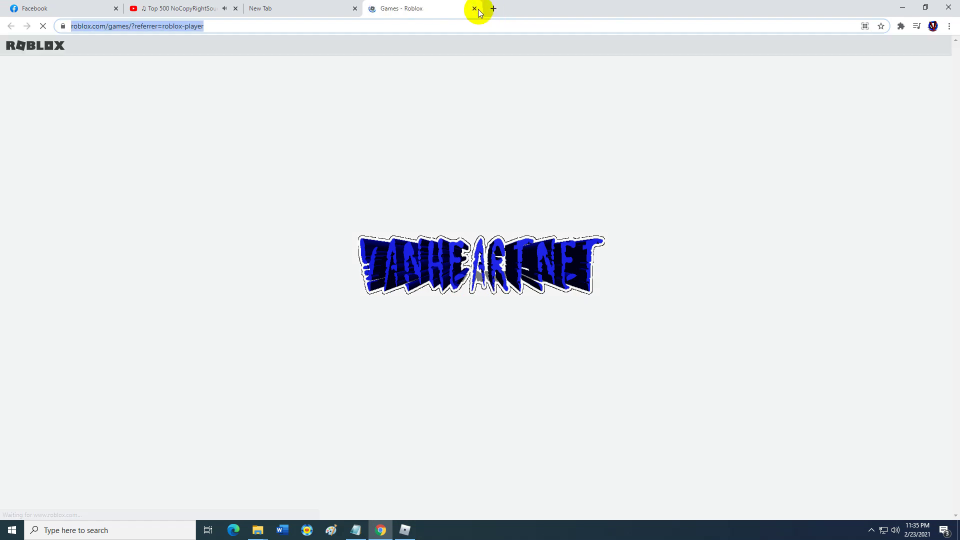
pyautogui.click(474, 9)
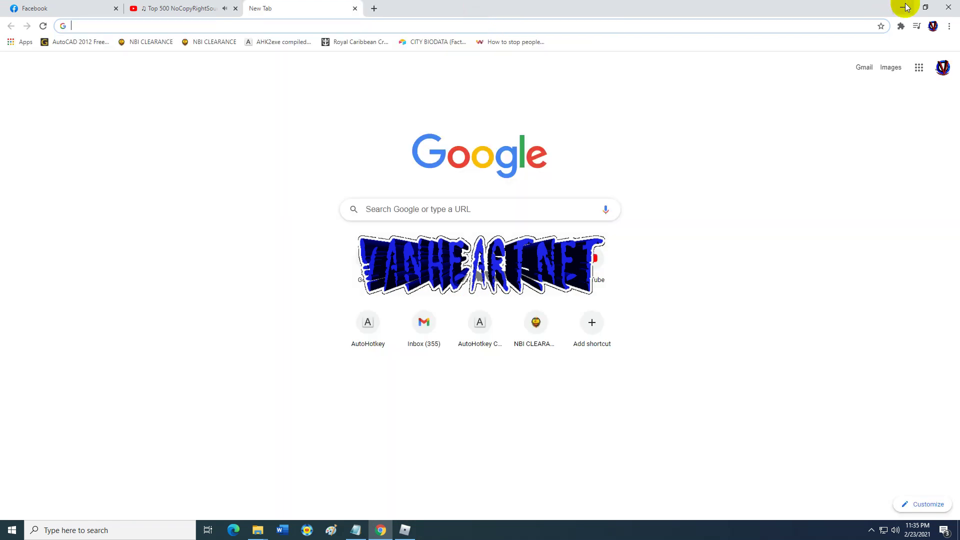
pyautogui.click(903, 7)
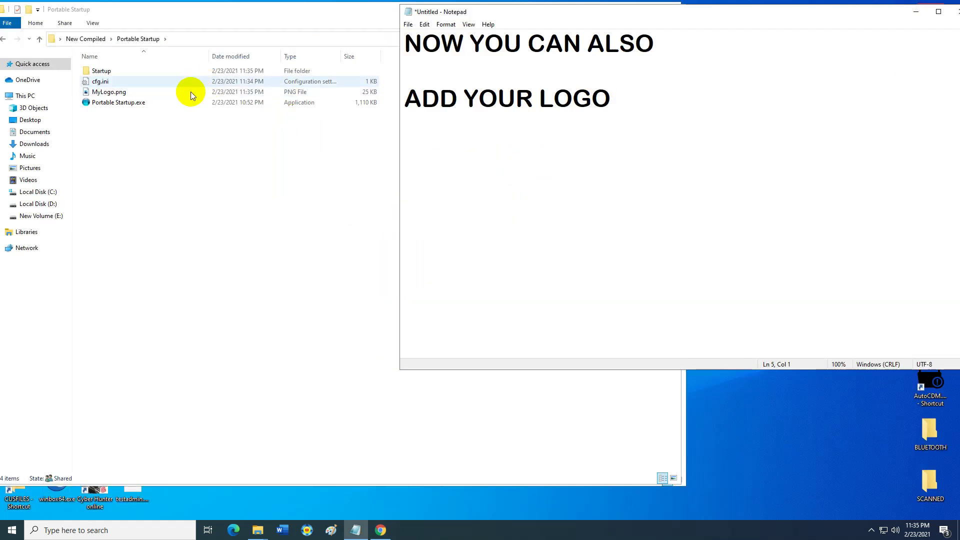
# Step: Search Google Images for 'hdwallpaper'
pyautogui.click(383, 525)
pyautogui.click(364, 259)
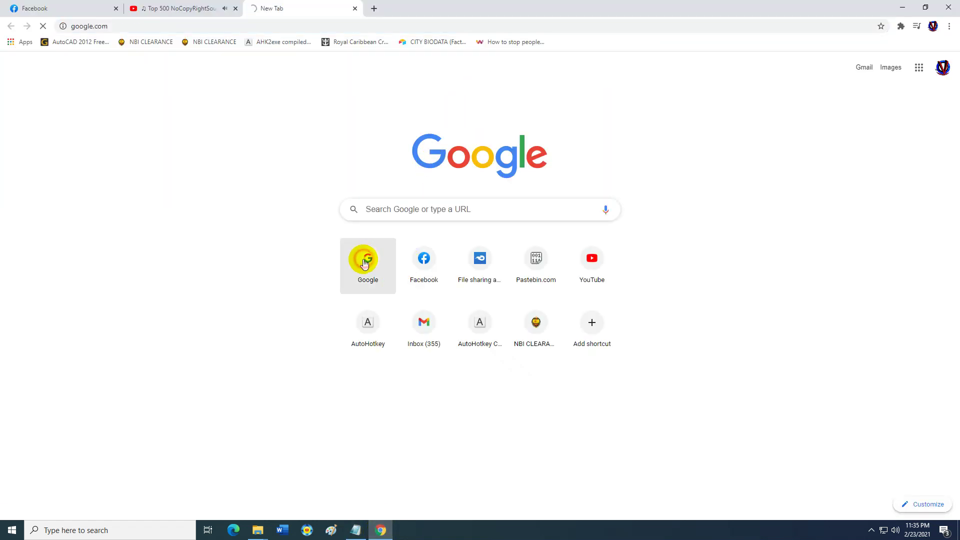
pyautogui.click(397, 236)
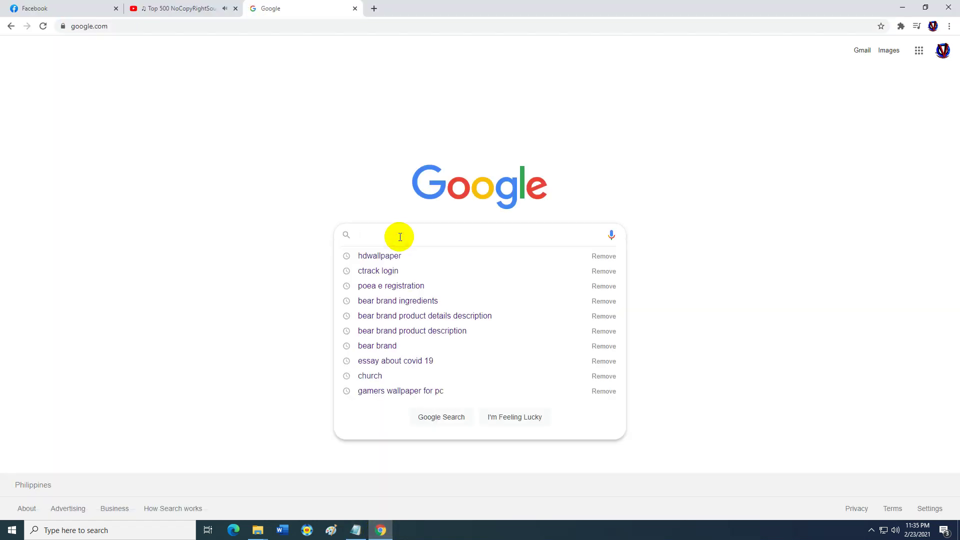
pyautogui.click(396, 254)
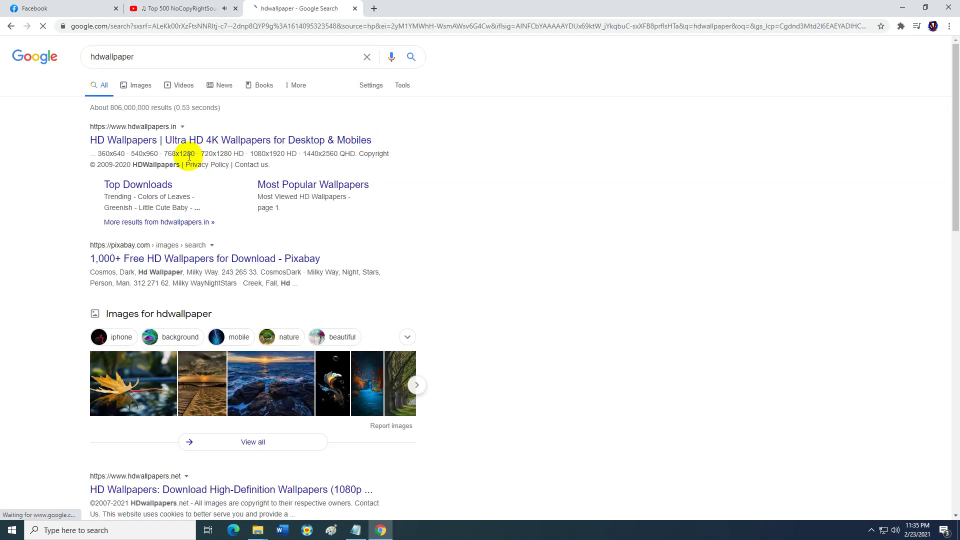
pyautogui.click(142, 86)
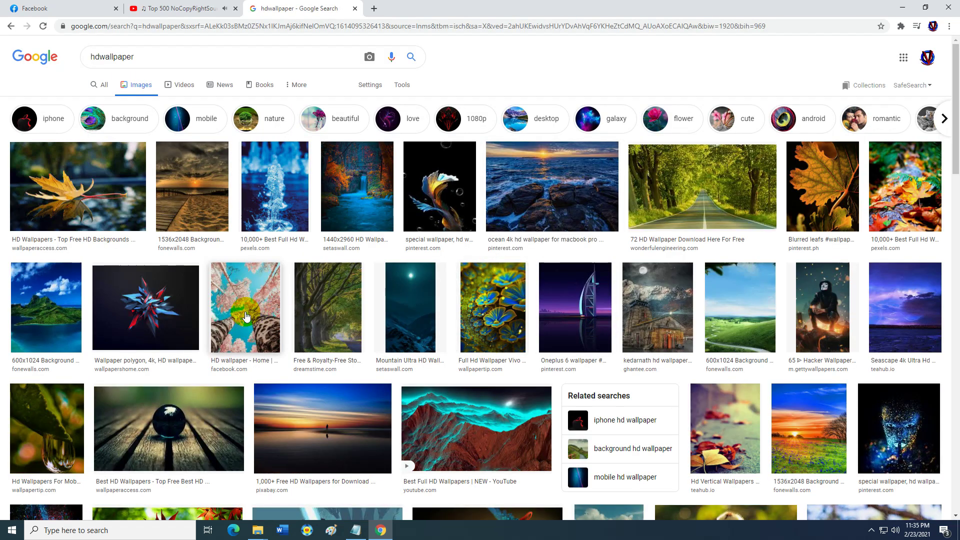
# Step: Open the 1920×1080 tree-lined road wallpaper in the image preview
pyautogui.click(569, 320)
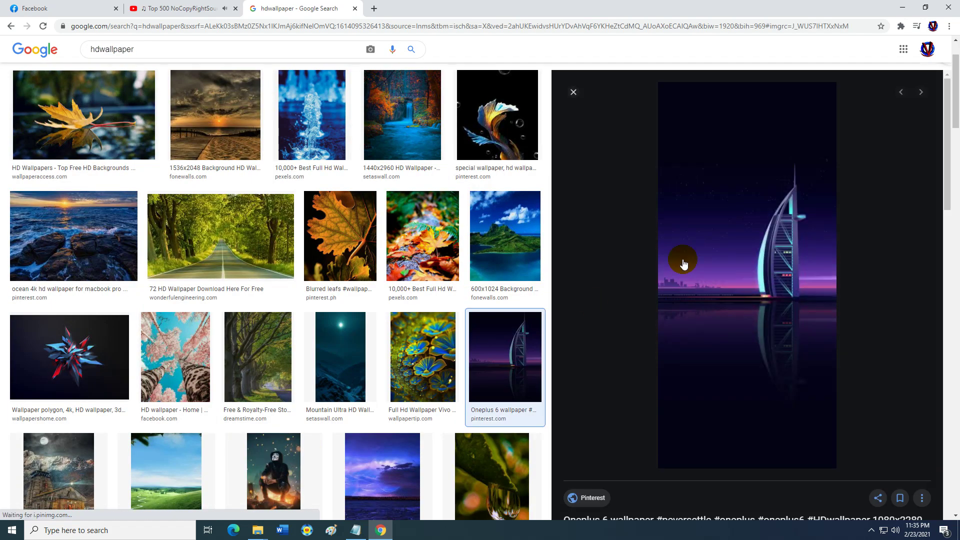
pyautogui.rightClick(677, 177)
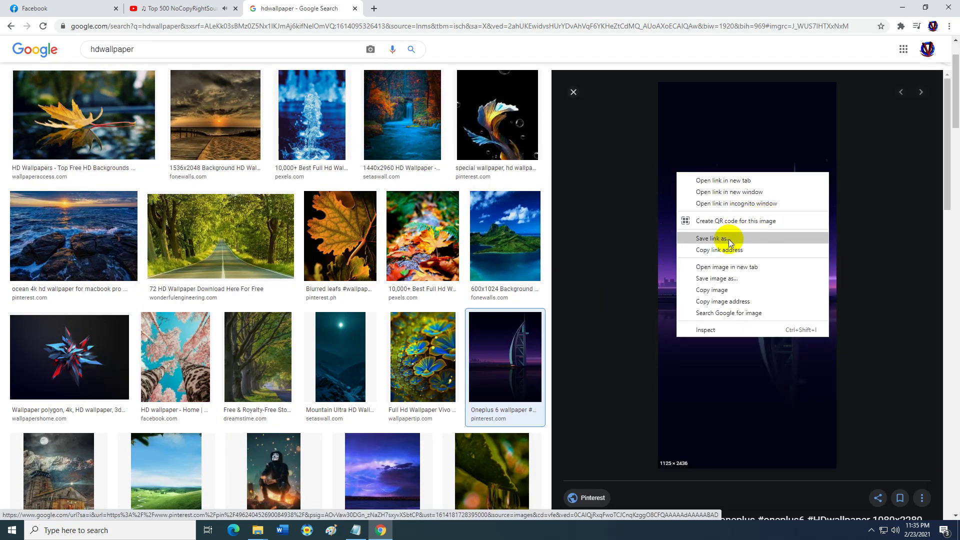
pyautogui.click(225, 239)
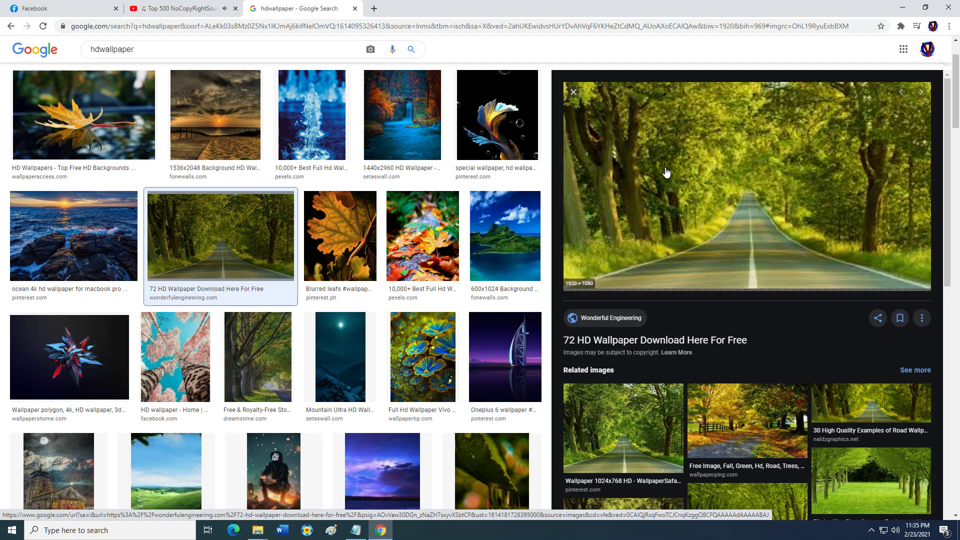
pyautogui.rightClick(706, 172)
pyautogui.click(716, 274)
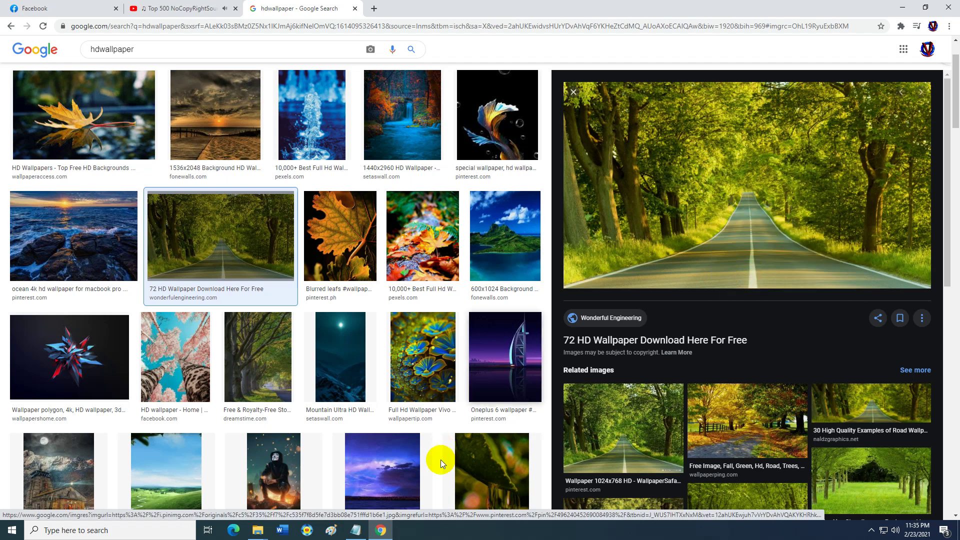
# Step: Save the road wallpaper as wallpaper-download-1.jpg in the Desktop SCANNED folder
pyautogui.rightClick(769, 199)
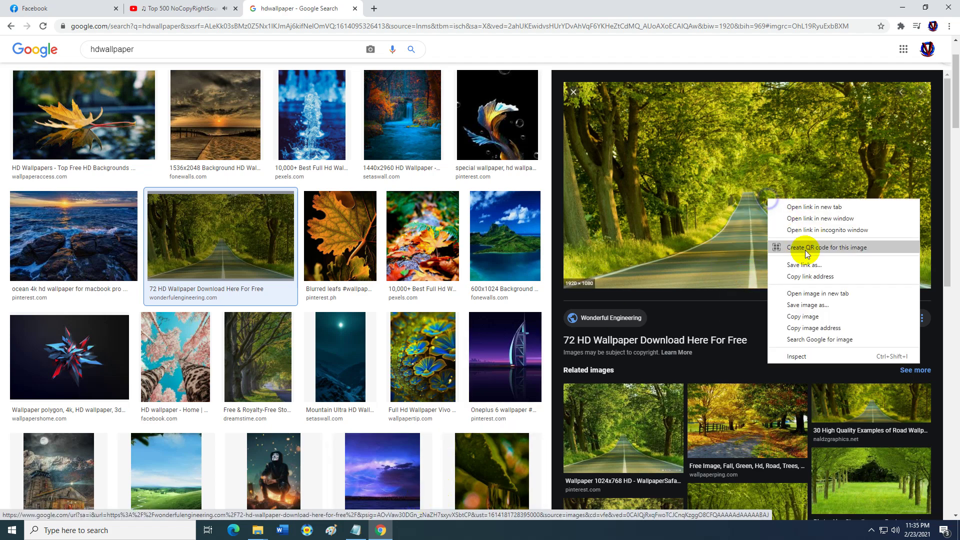
pyautogui.click(820, 305)
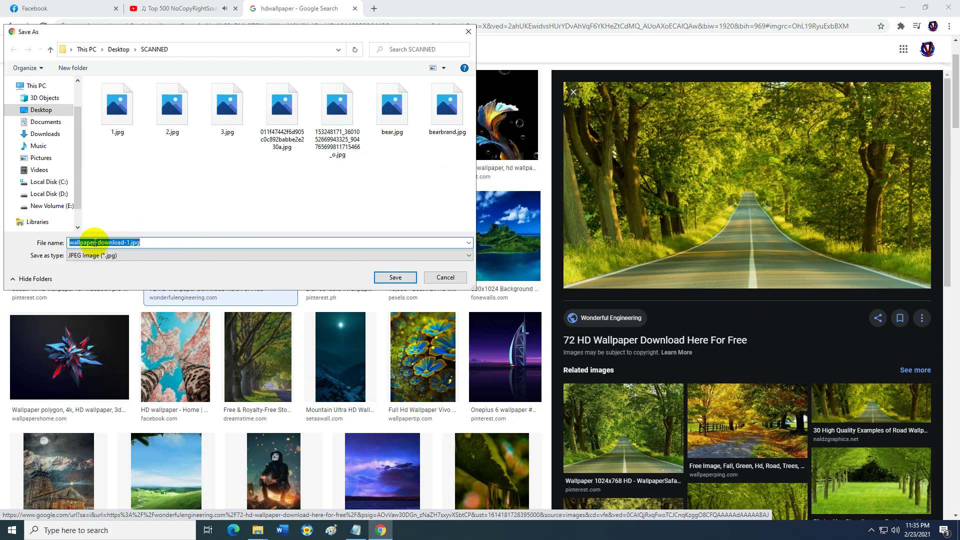
pyautogui.click(395, 277)
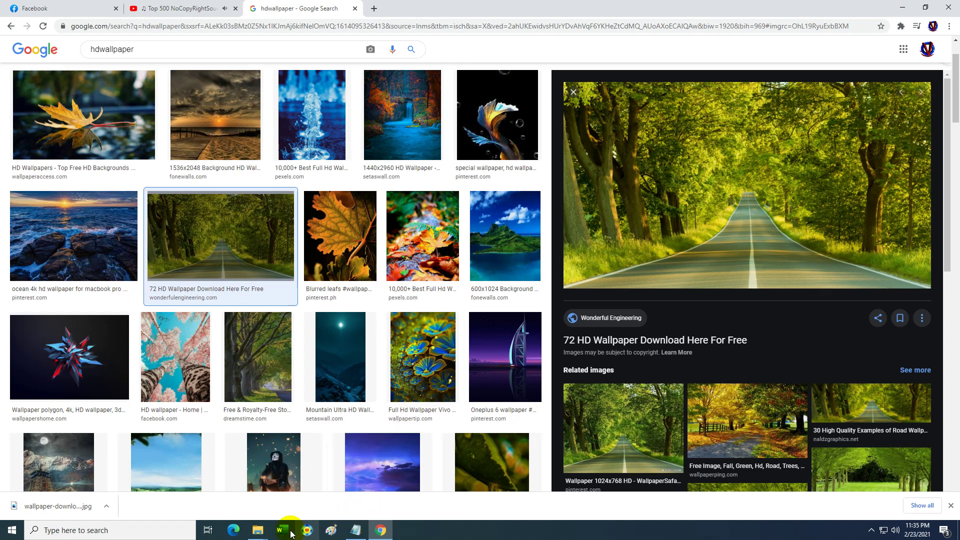
pyautogui.click(872, 529)
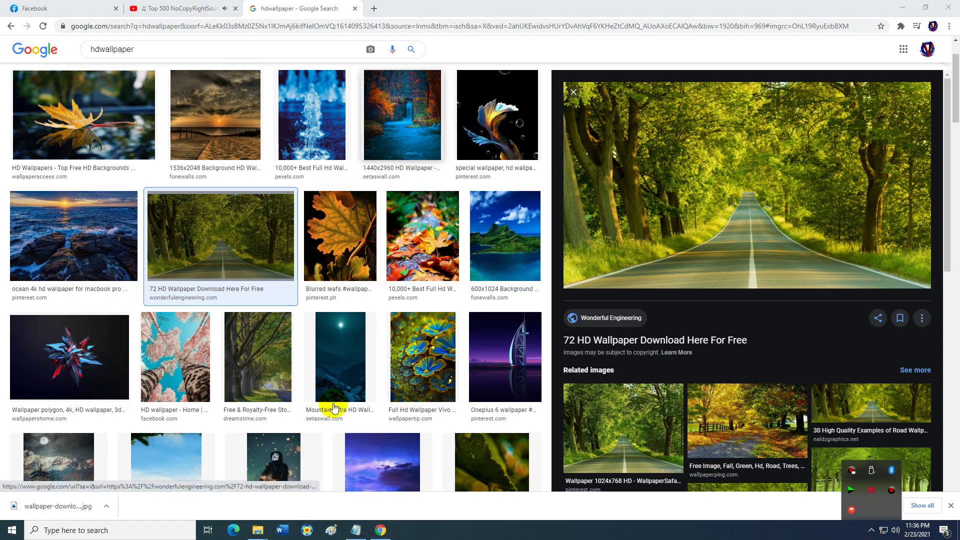
# Step: Run Portable Startup.exe as administrator from its Explorer folder
pyautogui.click(259, 531)
pyautogui.click(202, 465)
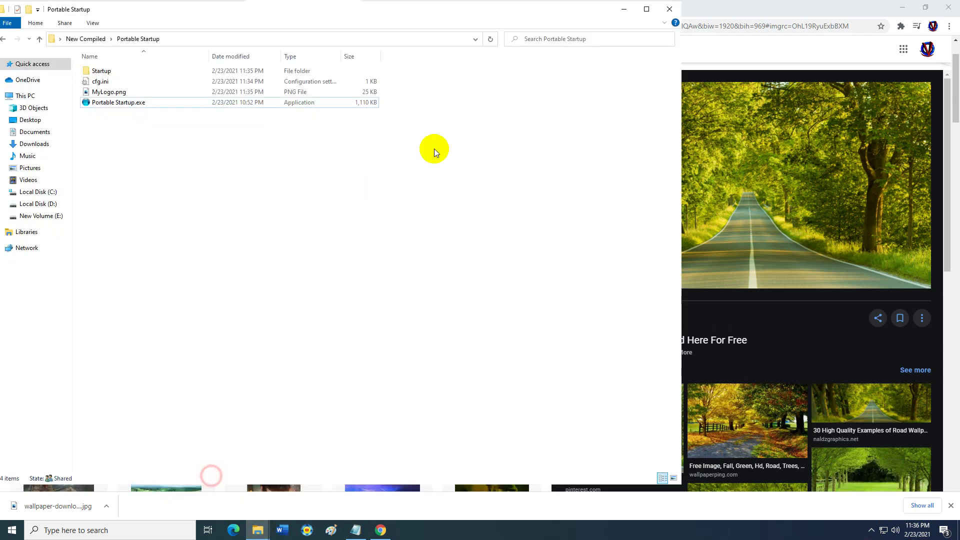
pyautogui.click(103, 103)
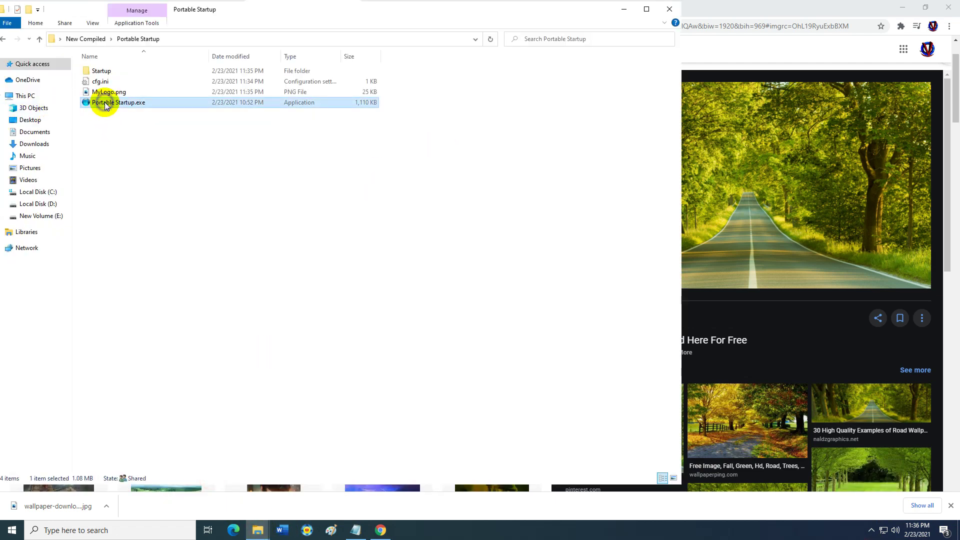
pyautogui.rightClick(104, 102)
pyautogui.click(163, 121)
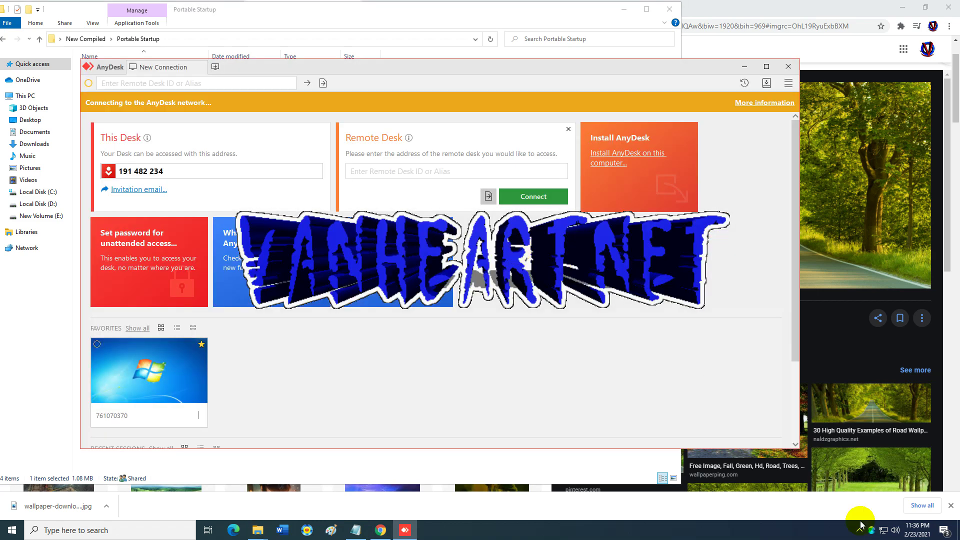
# Step: After the logo splash, close the relaunched AnyDesk window and Roblox tab, and minimize Chrome
pyautogui.rightClick(872, 531)
pyautogui.click(888, 513)
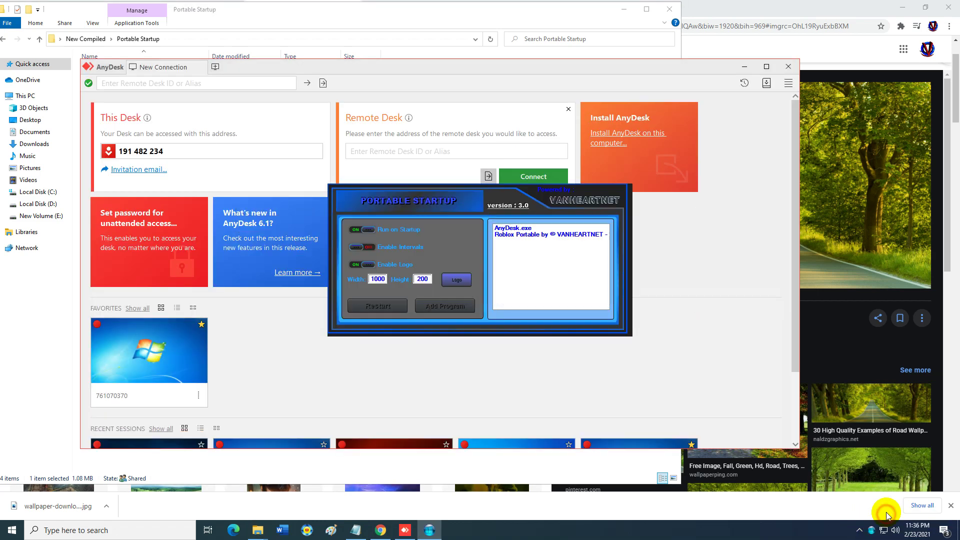
pyautogui.click(787, 67)
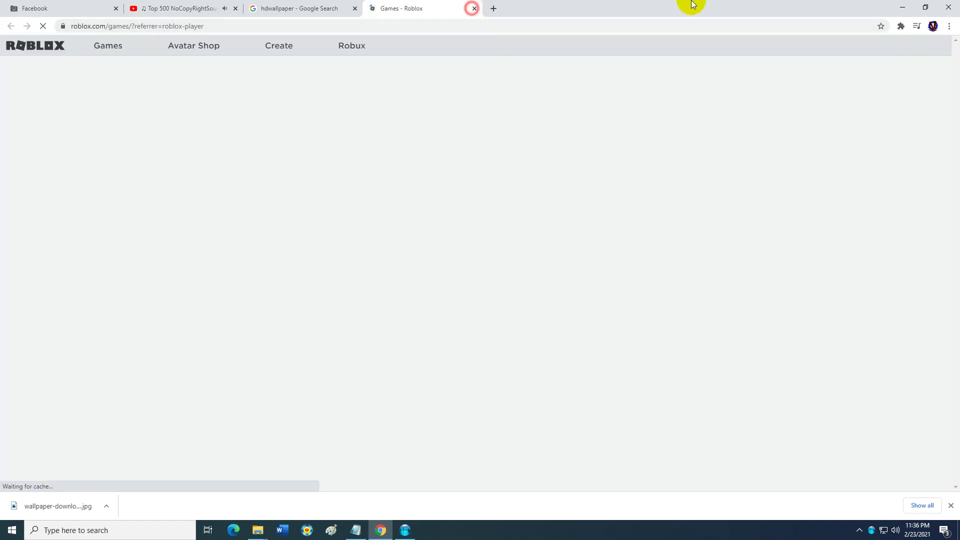
pyautogui.hotkey('ctrl', 'w')
pyautogui.click(903, 8)
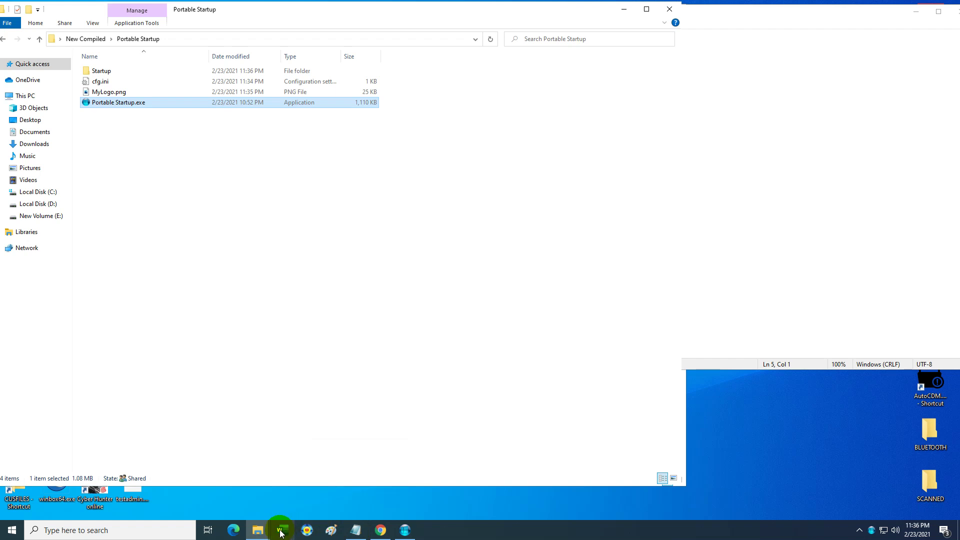
# Step: Delete the Roblox Portable and AnyDesk.exe entries, confirming each deletion
pyautogui.click(405, 530)
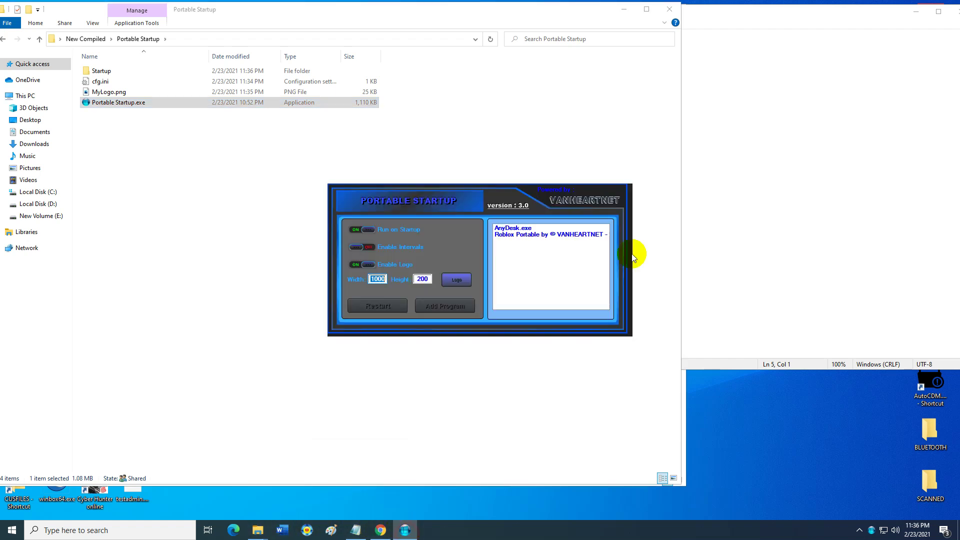
pyautogui.click(515, 229)
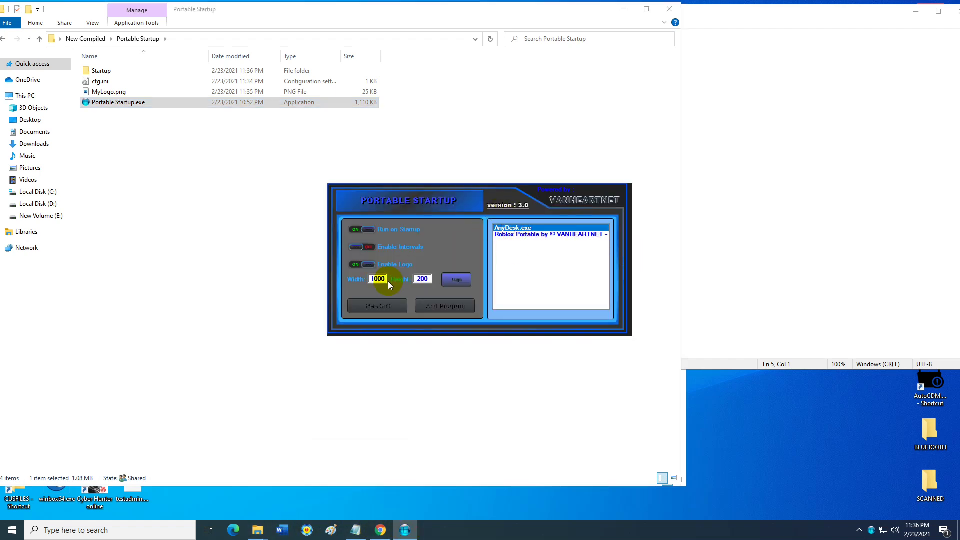
pyautogui.click(537, 235)
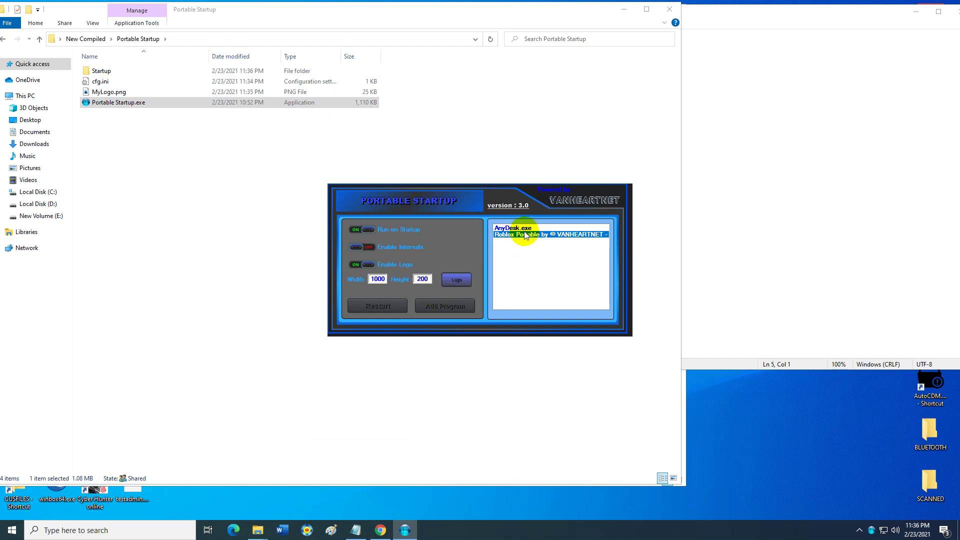
pyautogui.doubleClick(511, 238)
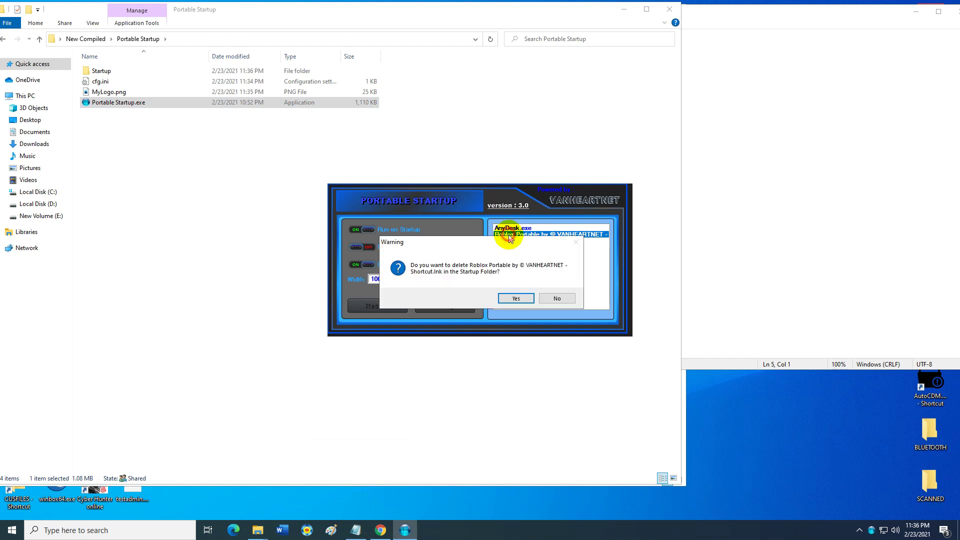
pyautogui.click(521, 296)
pyautogui.click(511, 299)
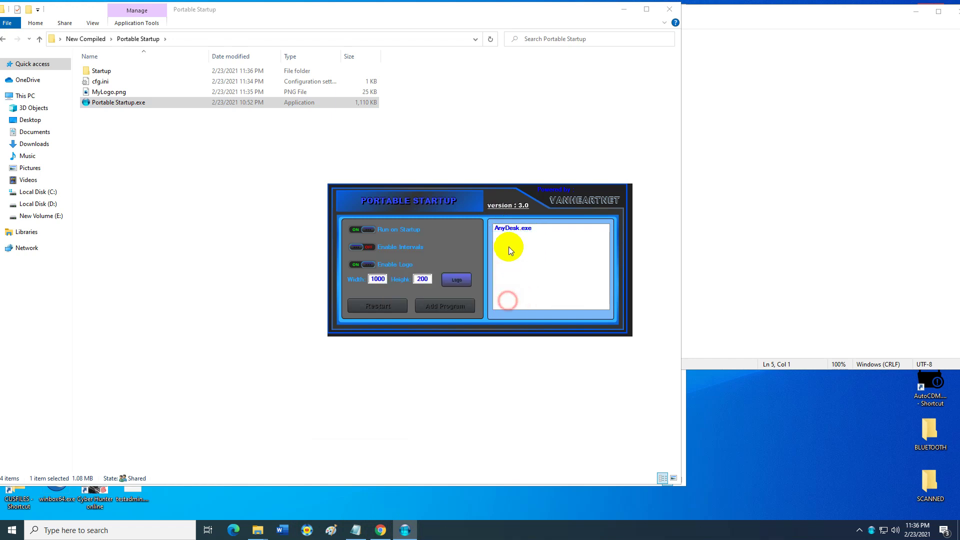
pyautogui.doubleClick(511, 228)
pyautogui.click(509, 298)
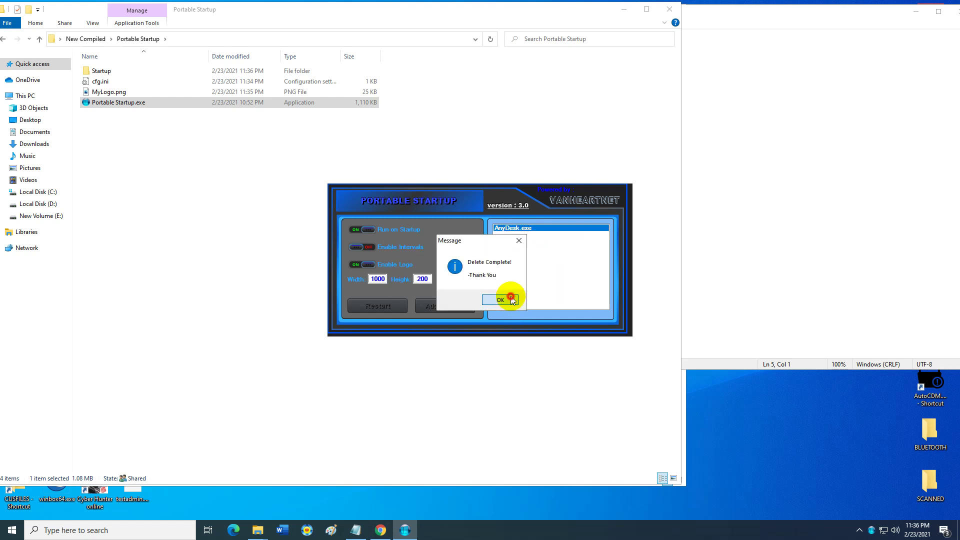
pyautogui.click(500, 299)
pyautogui.click(386, 278)
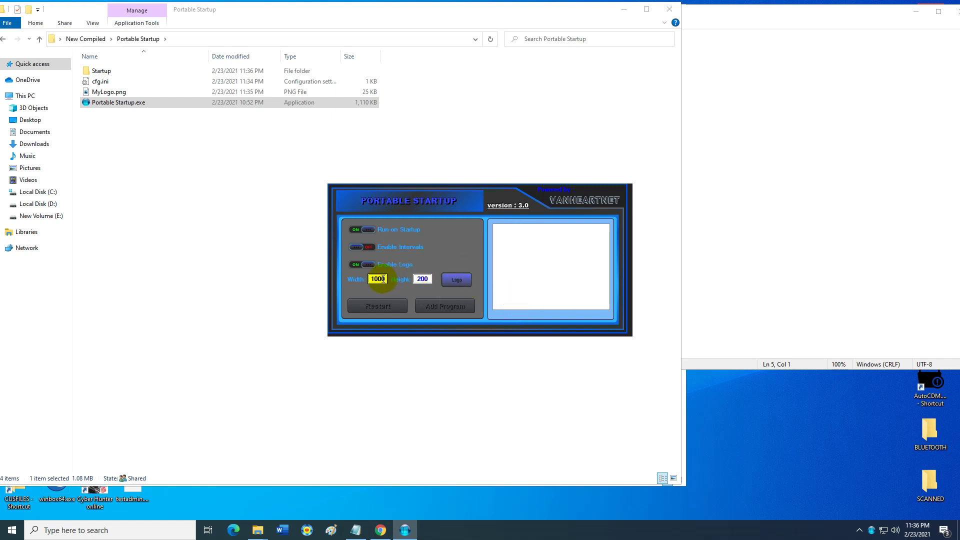
# Step: Set the logo size to 1920 by 1080
pyautogui.click(382, 279)
pyautogui.write('192')
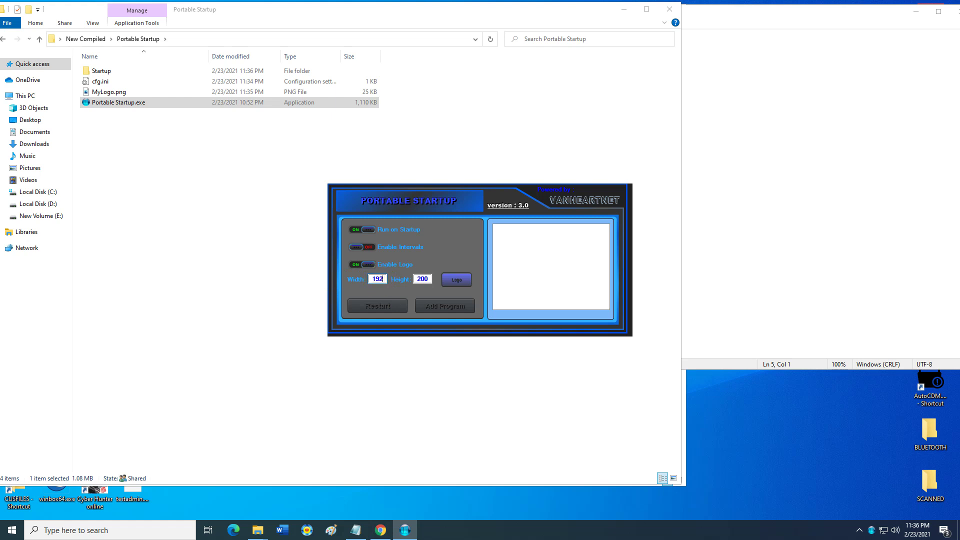
pyautogui.click(423, 279)
pyautogui.doubleClick(429, 279)
# Step: Pick wallpaper-download-1.jpg from Desktop > SCANNED as the logo and restart Portable Startup
pyautogui.click(463, 285)
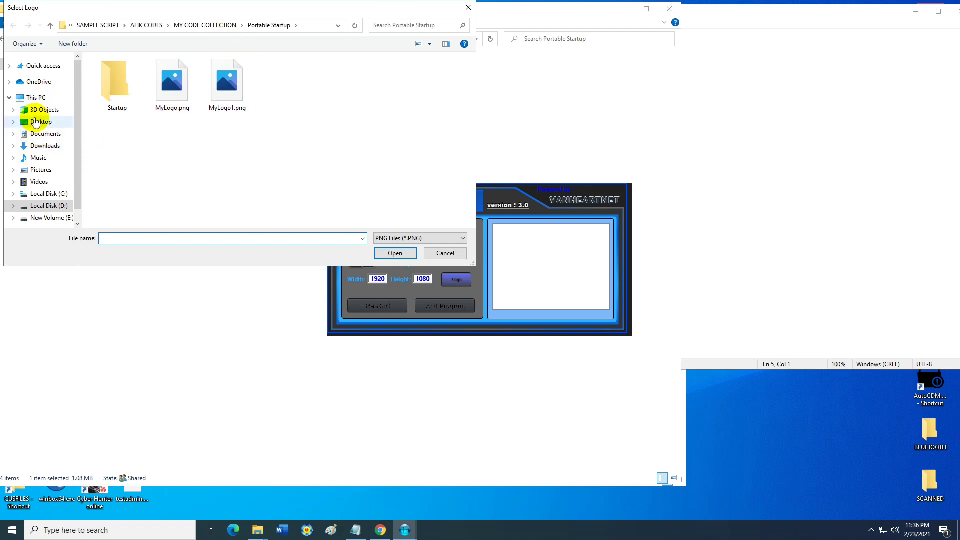
pyautogui.click(38, 122)
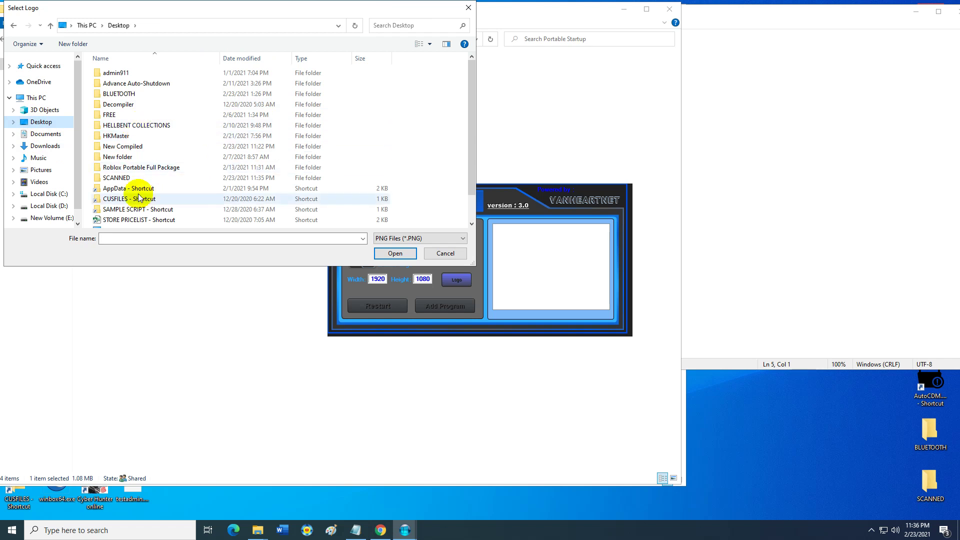
pyautogui.scroll(-1, 147, 197)
pyautogui.doubleClick(118, 149)
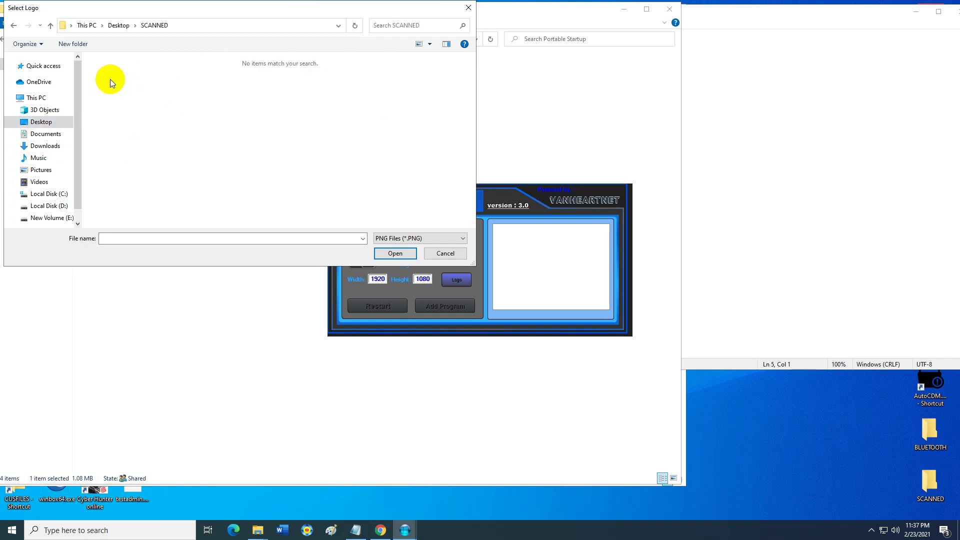
pyautogui.click(430, 238)
pyautogui.click(403, 254)
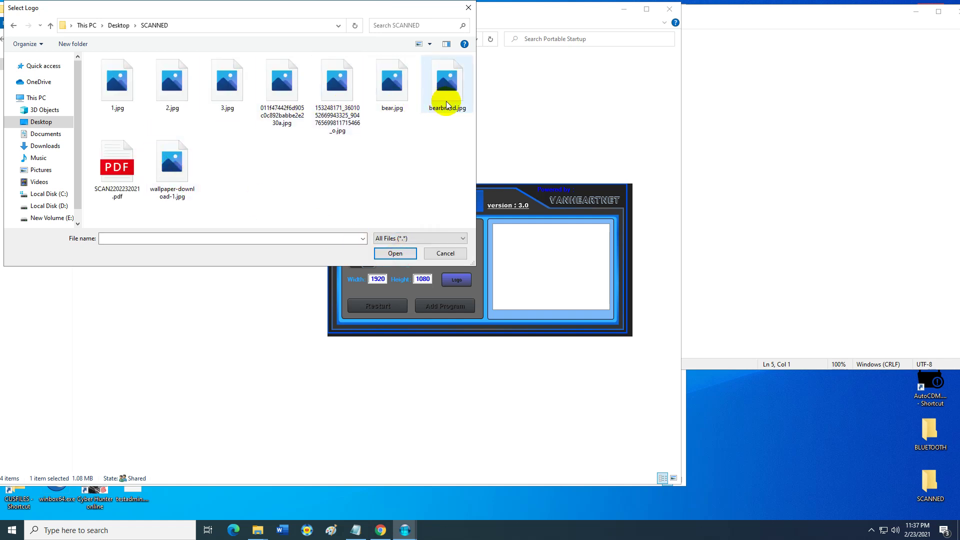
pyautogui.doubleClick(172, 176)
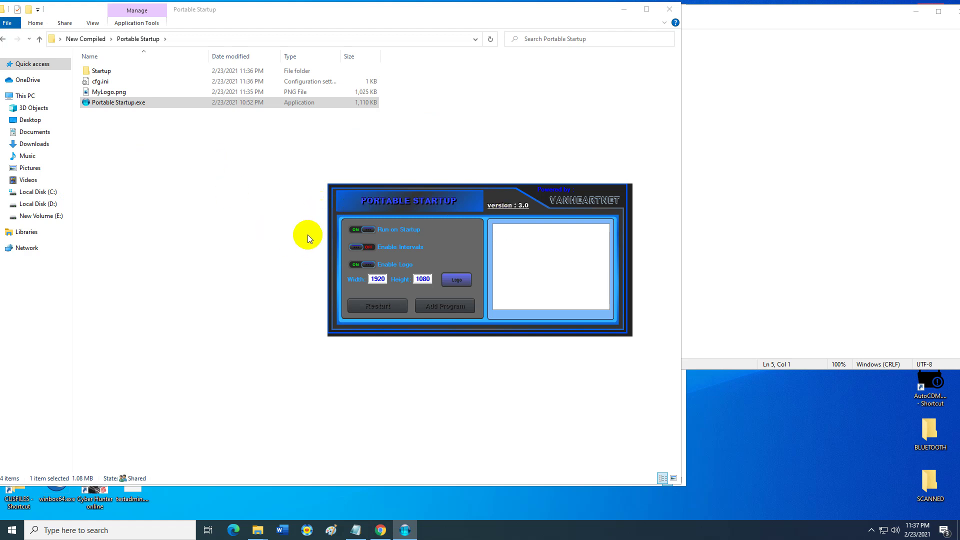
pyautogui.click(377, 305)
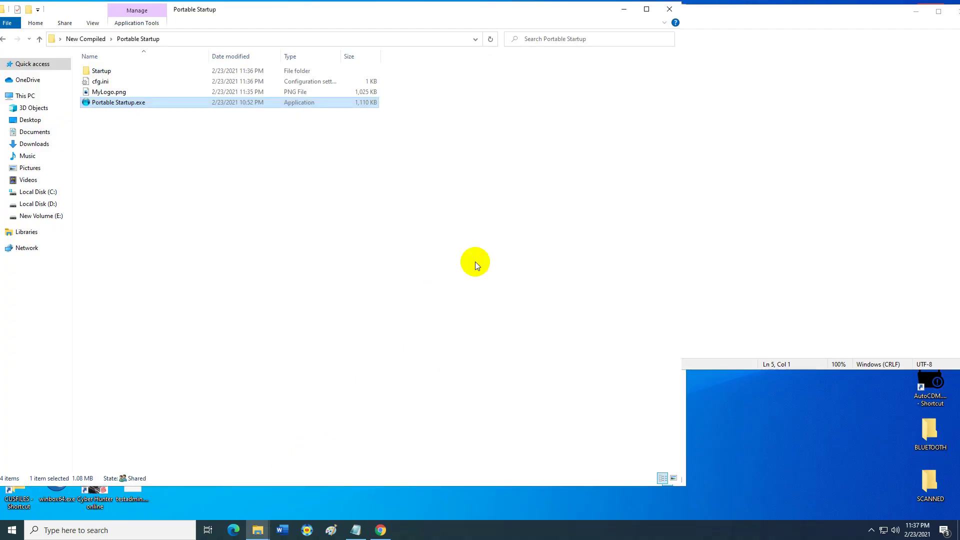
# Step: Type 'JUST ADJUST OR PUT THE SIZE OF YOU IMAGE' in the Notepad note and relaunch Portable Startup.exe
pyautogui.click(727, 188)
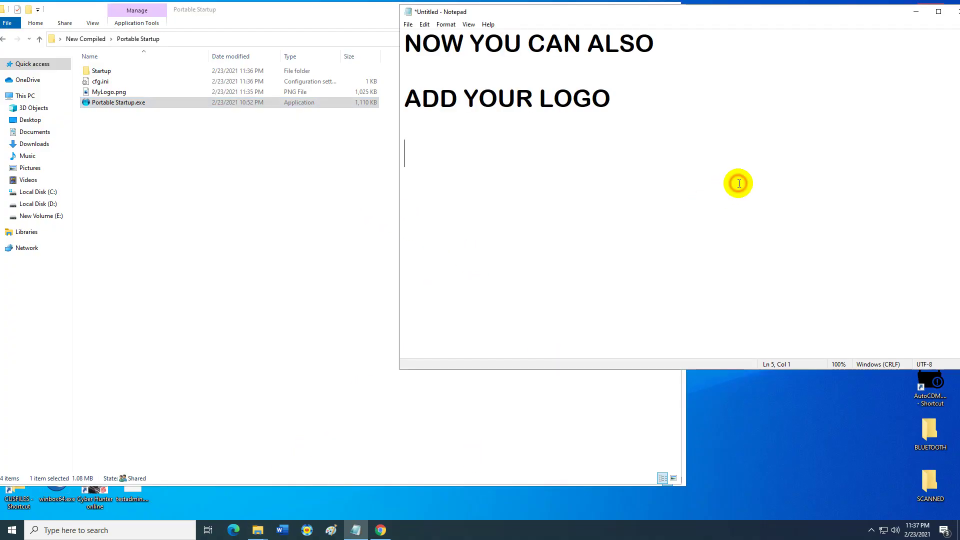
pyautogui.write('JUST ADJUST OR PUT THE')
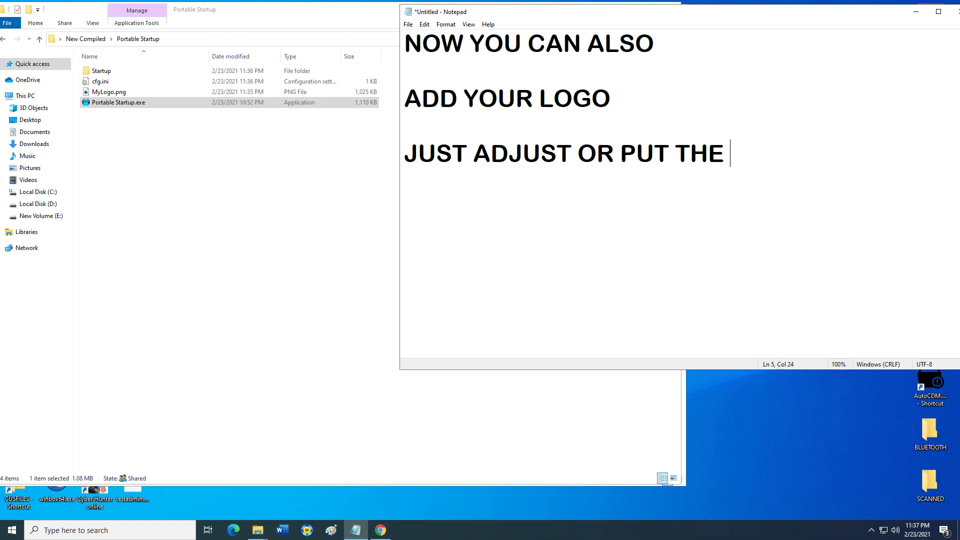
pyautogui.write(' SIX')
pyautogui.press('BackSpace')
pyautogui.write('ZE')
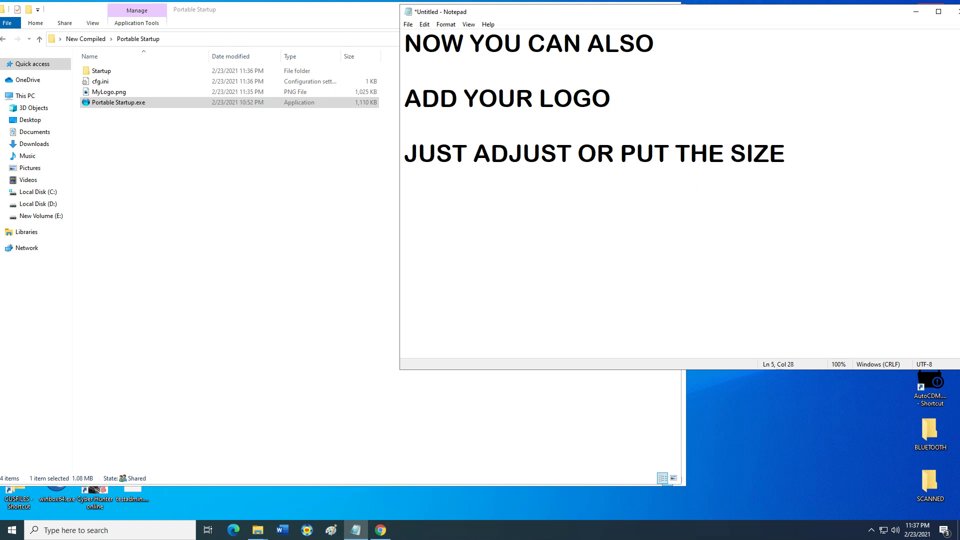
pyautogui.write(' OF YOU ')
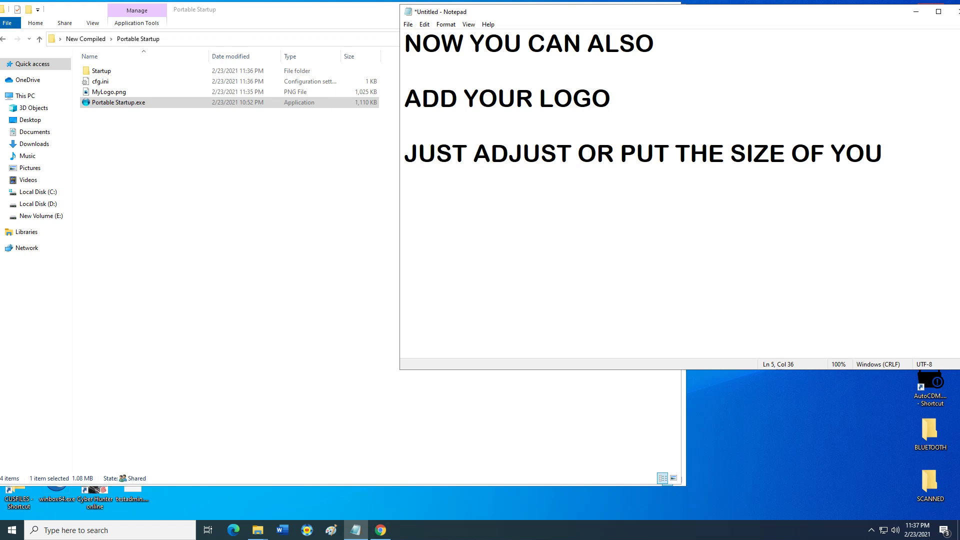
pyautogui.write('IMAGE')
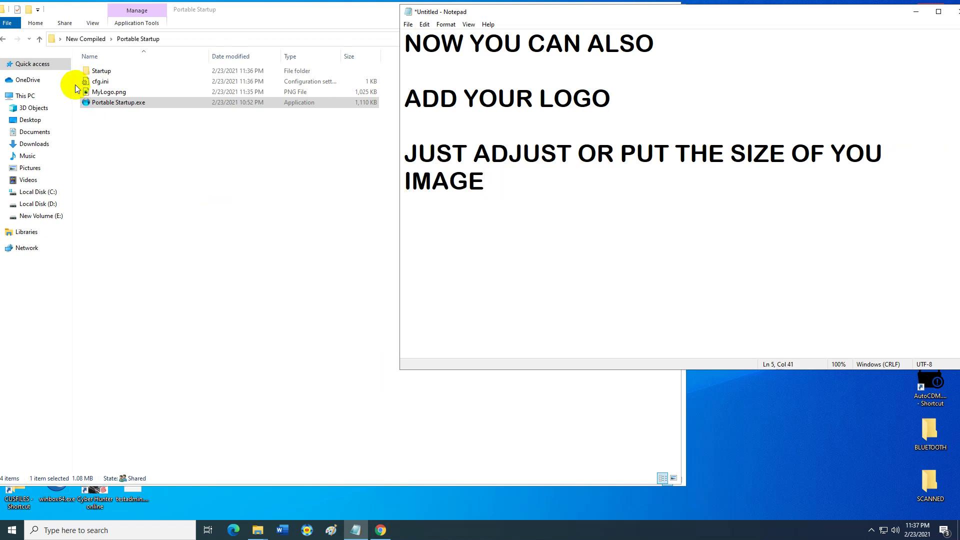
pyautogui.click(121, 104)
pyautogui.doubleClick(121, 108)
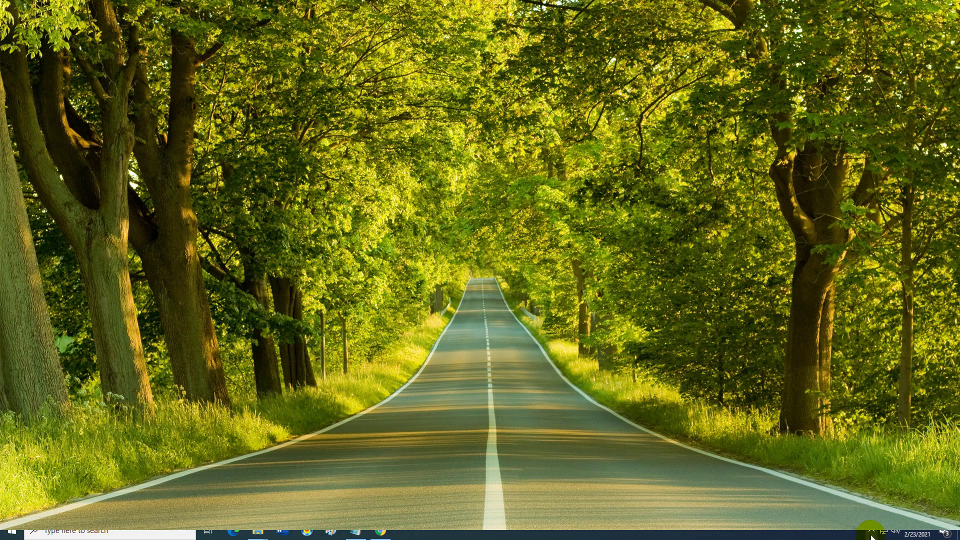
# Step: Show Portable Startup's settings from its tray icon and turn Enable Logo and Run on Startup off
pyautogui.click(871, 534)
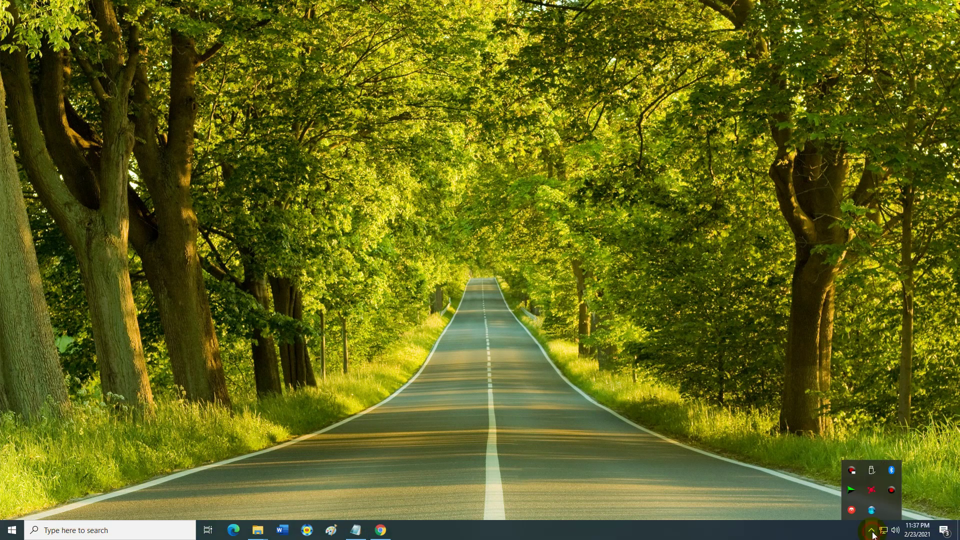
pyautogui.rightClick(875, 508)
pyautogui.click(891, 488)
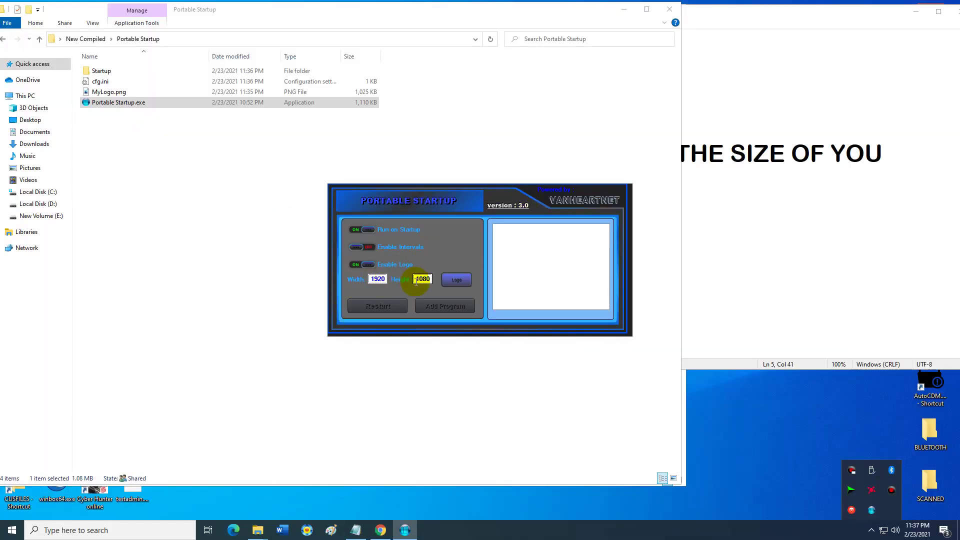
pyautogui.click(383, 281)
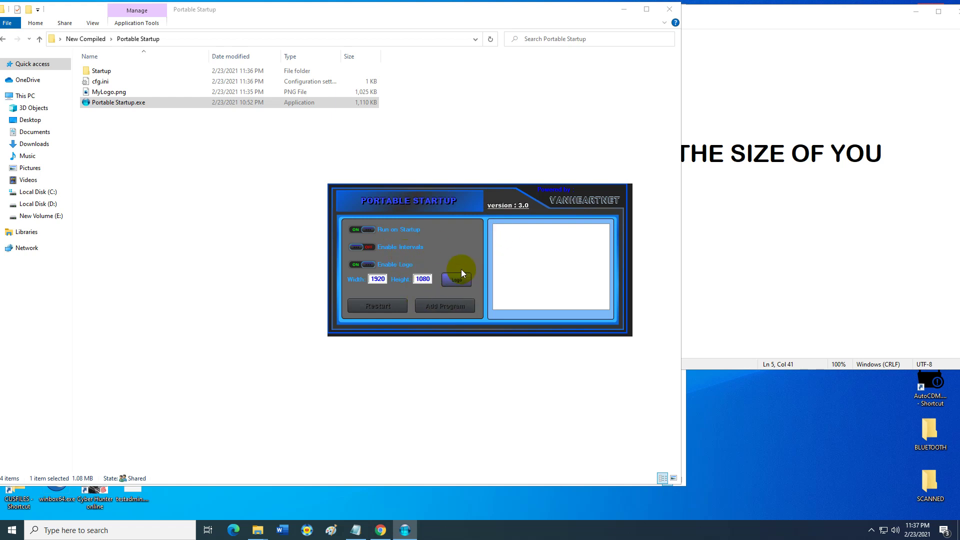
pyautogui.click(356, 264)
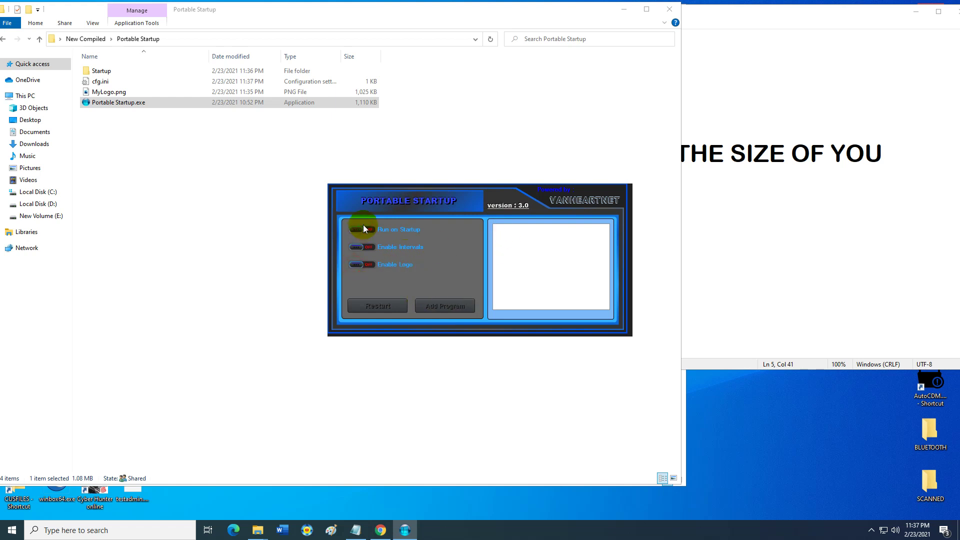
pyautogui.click(774, 204)
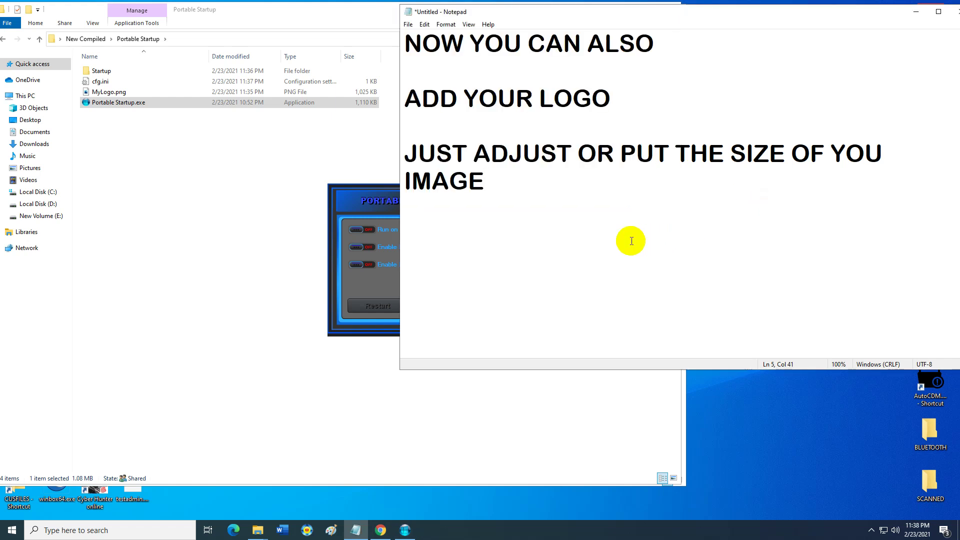
# Step: Add the closing lines 'THATS ALL' and 'THANK YOU' on a new line in the note
pyautogui.press('Return')
pyautogui.write('THAT ')
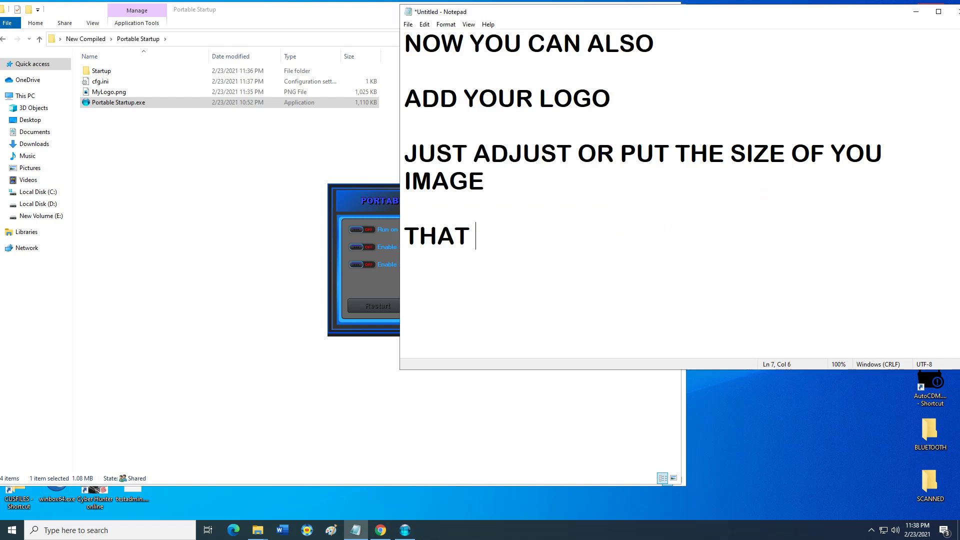
pyautogui.write('S ALL TAH')
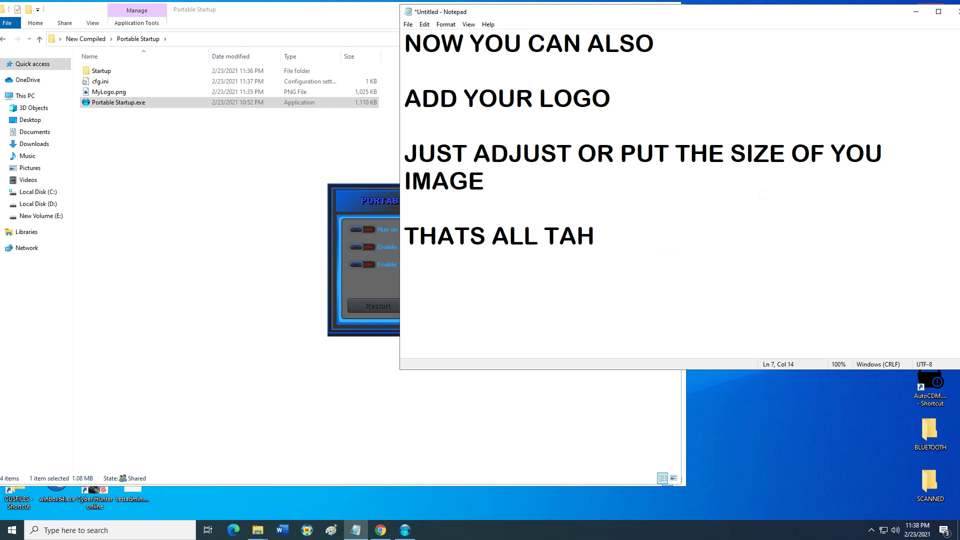
pyautogui.press('BackSpace')
pyautogui.press('BackSpace')
pyautogui.press('BackSpace')
pyautogui.write('TAH')
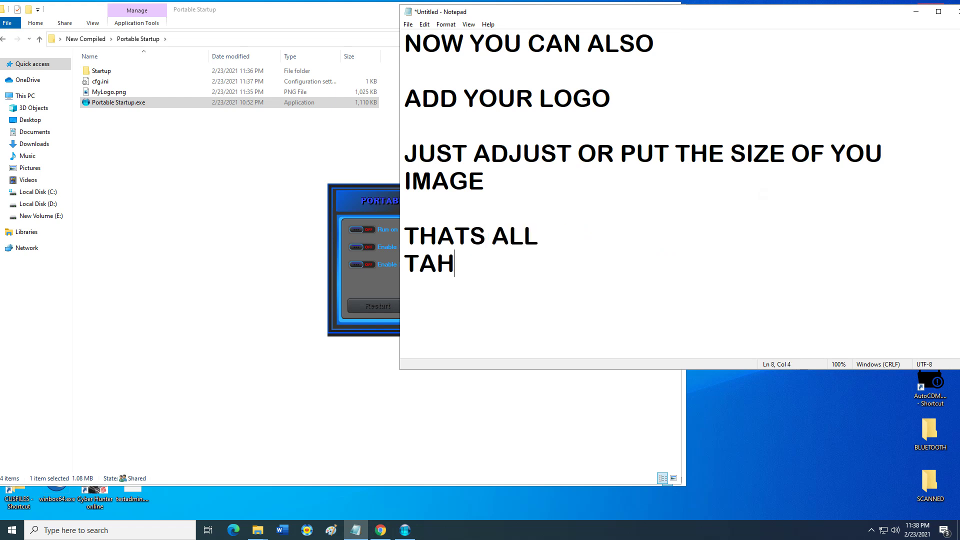
pyautogui.press('BackSpace')
pyautogui.press('BackSpace')
pyautogui.write('HABK')
pyautogui.press('BackSpace')
pyautogui.press('BackSpace')
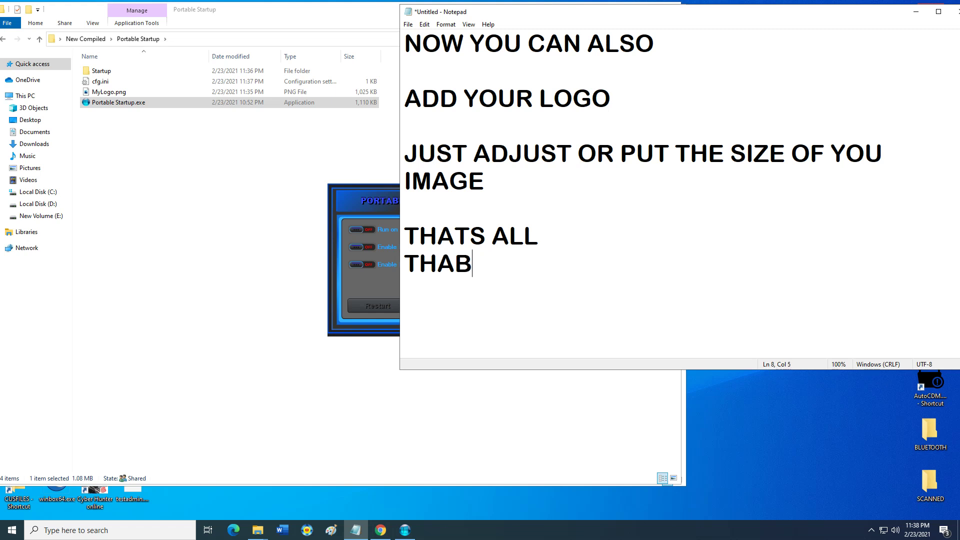
pyautogui.write('NK YOU')
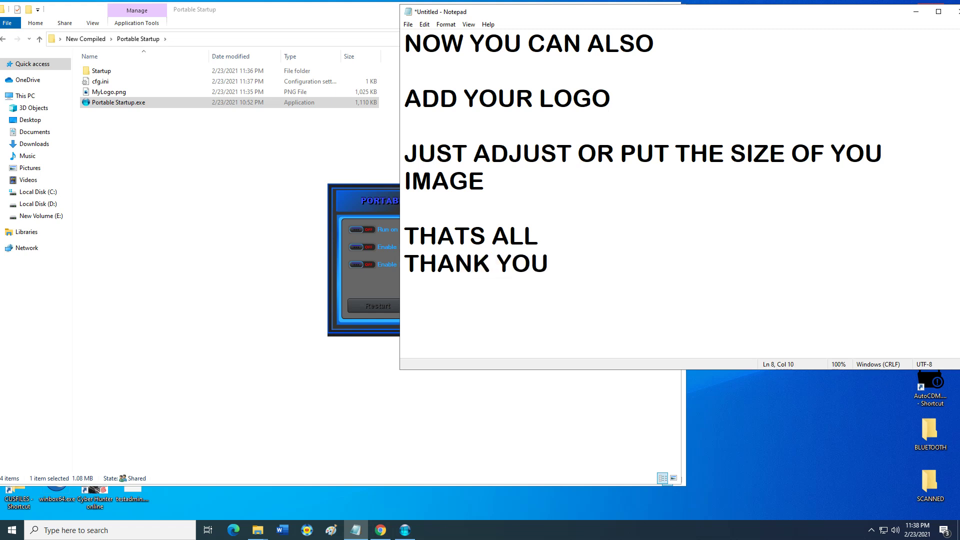
pyautogui.write('!!1 ^^')
# Step: Erase all the note text and close Portable Startup
pyautogui.hotkey('ctrl', 'a')
pyautogui.press('Delete')
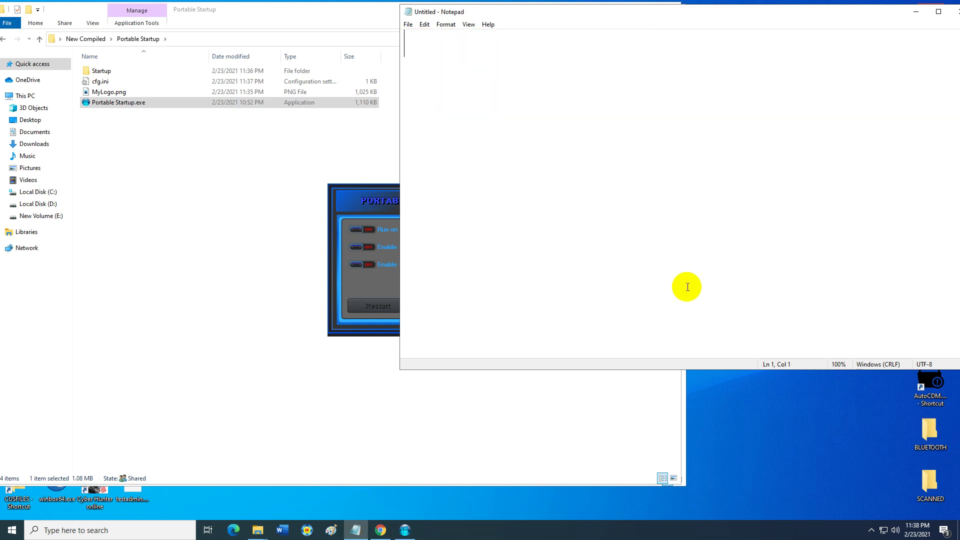
pyautogui.click(385, 198)
pyautogui.hotkey('alt', 'F4')
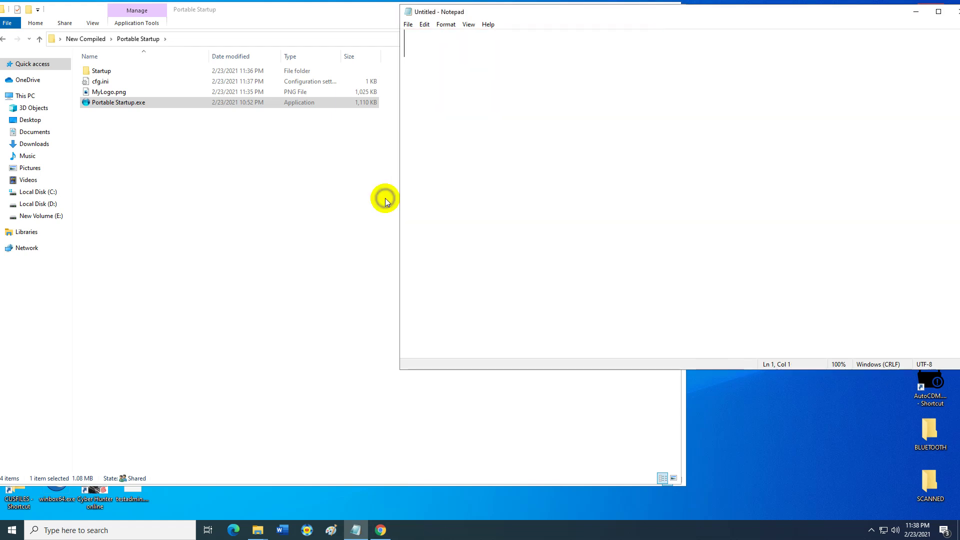